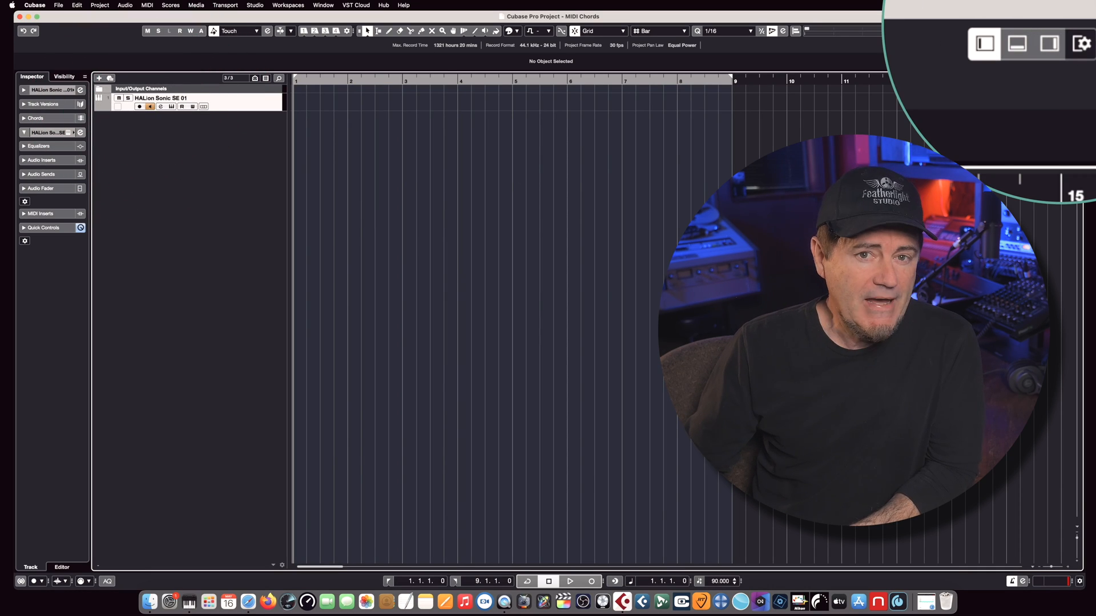
- Show the Chord Pads in the lower zone and audition the C, Dmin, Emin, F, G7 and Amin pads
left_click(1047, 31)
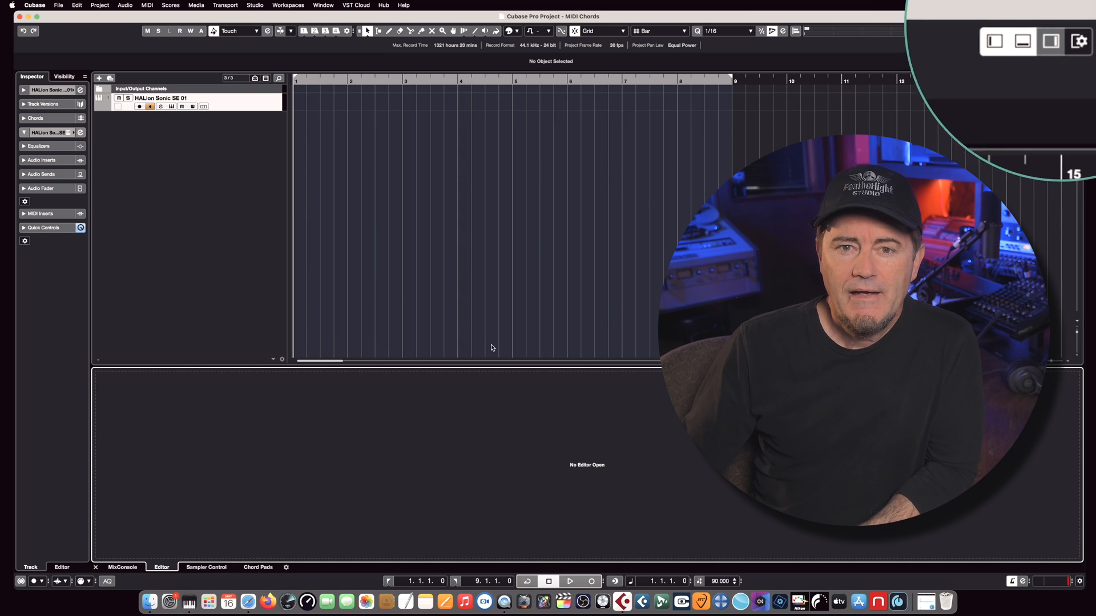
left_click(258, 568)
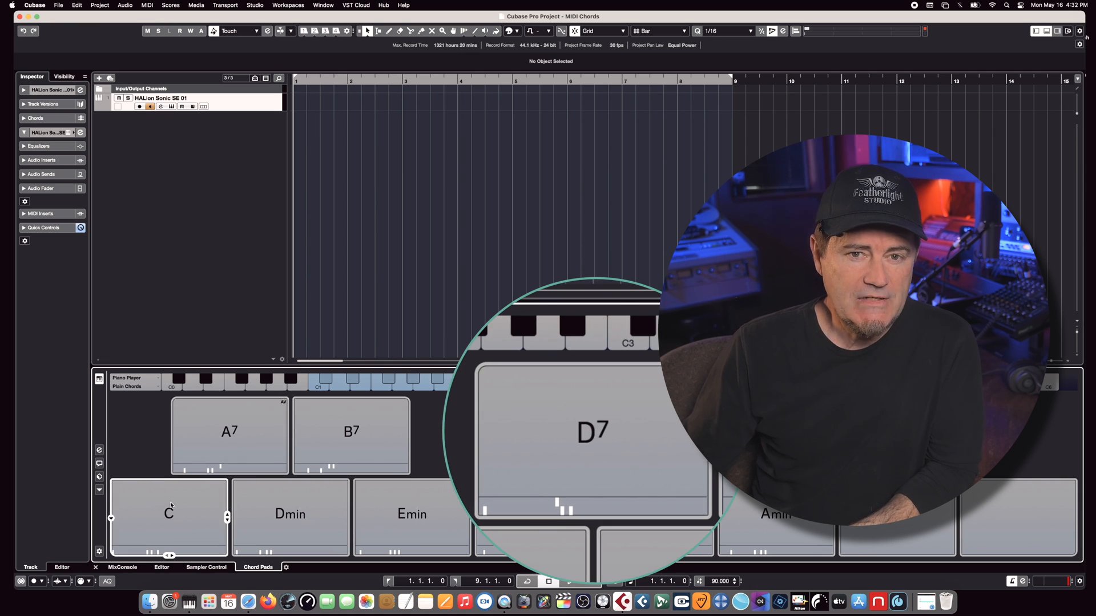
left_click(168, 514)
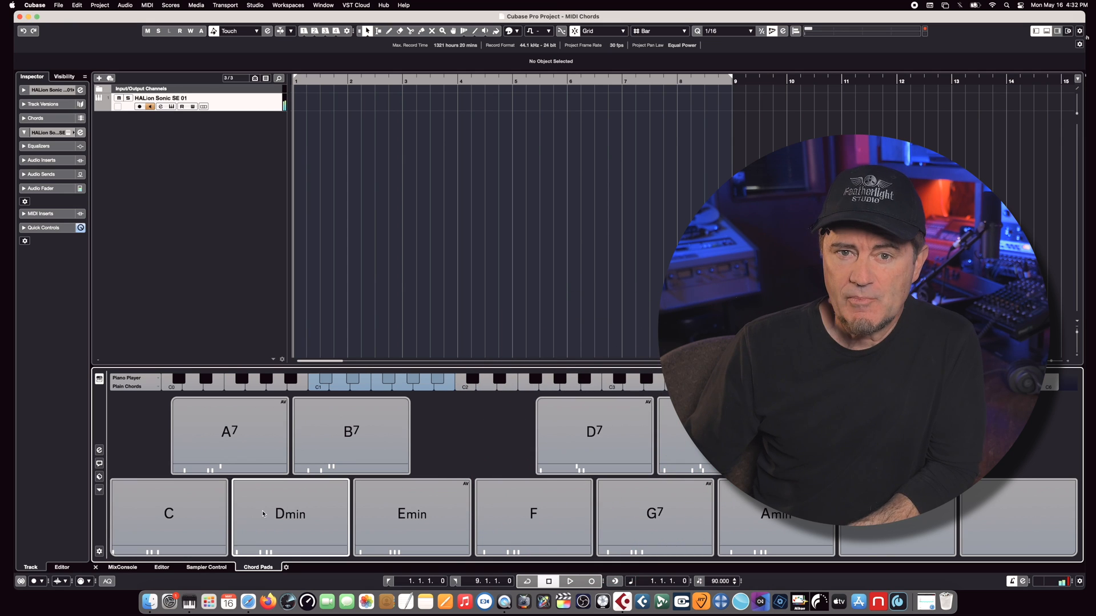
left_click(286, 514)
left_click(382, 512)
left_click(497, 514)
left_click(704, 513)
left_click(737, 511)
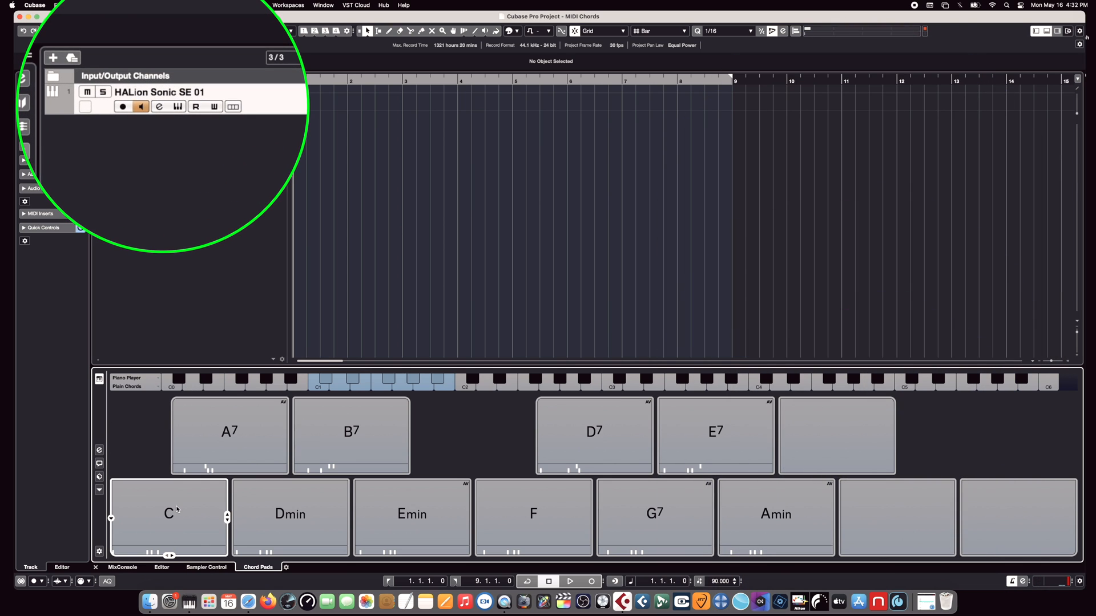
- Audition the C chord pad and adjust its tensions to make it C6/9
left_click(177, 509)
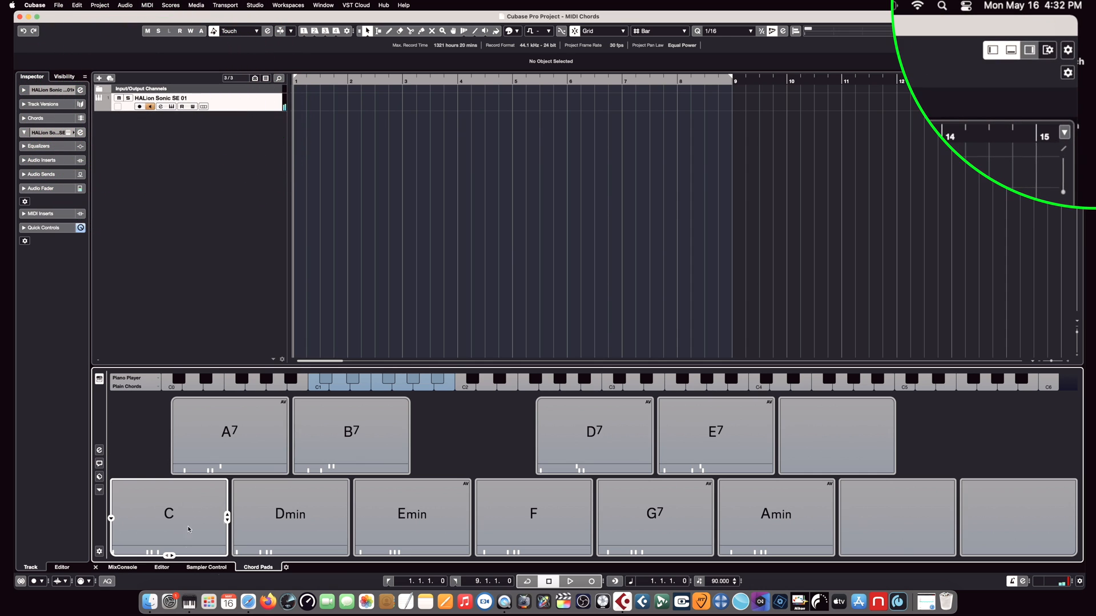
left_click(174, 569)
left_click(174, 568)
left_click(169, 554)
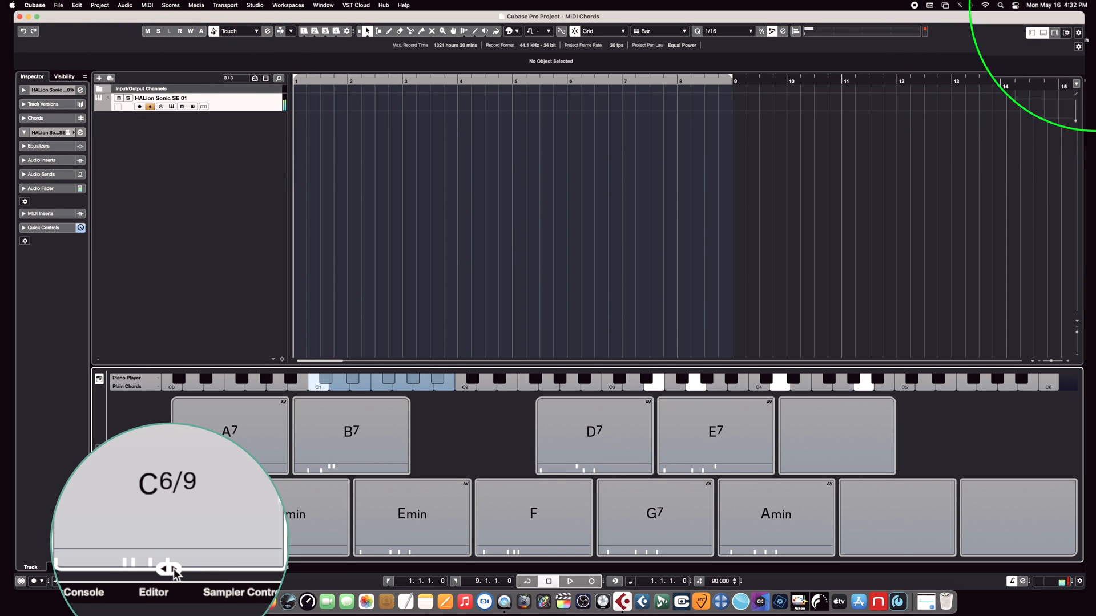
left_click(170, 554)
left_click(170, 554)
left_click(166, 555)
left_click(166, 555)
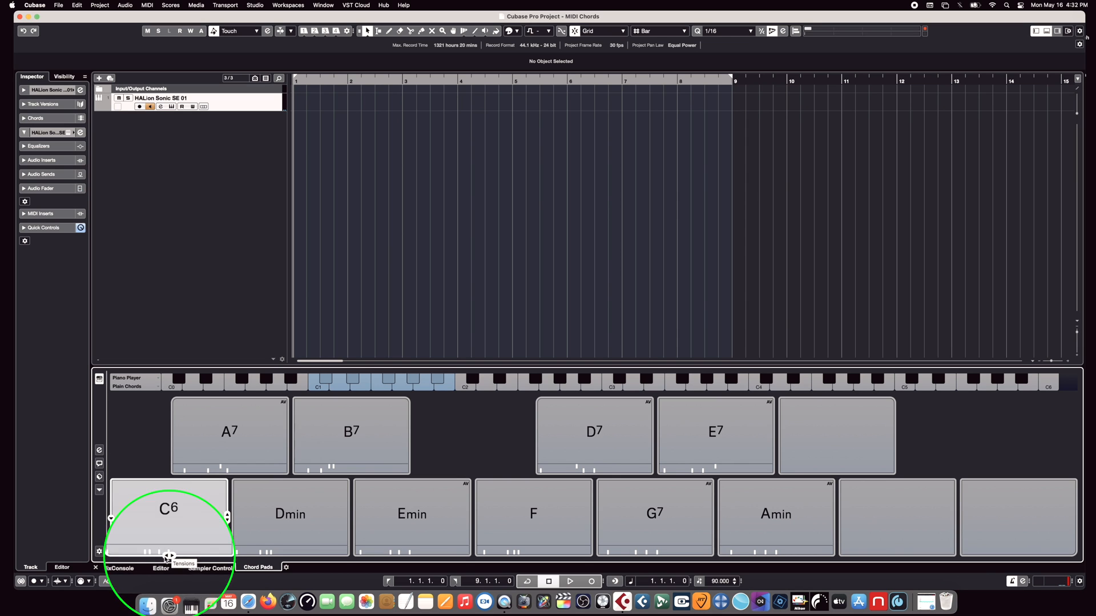
left_click(171, 556)
left_click(174, 557)
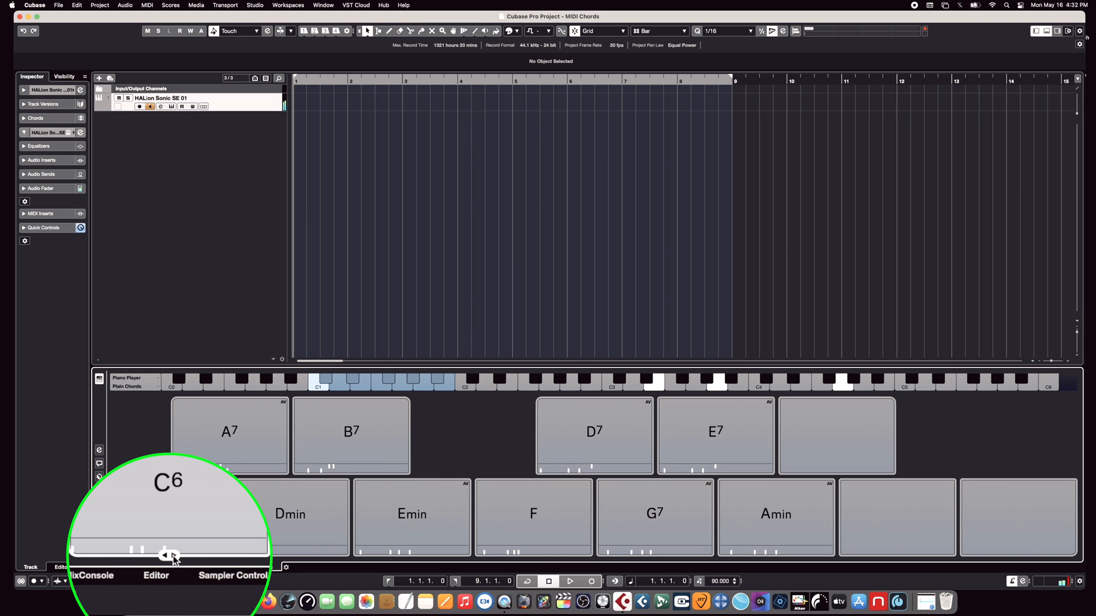
left_click(173, 558)
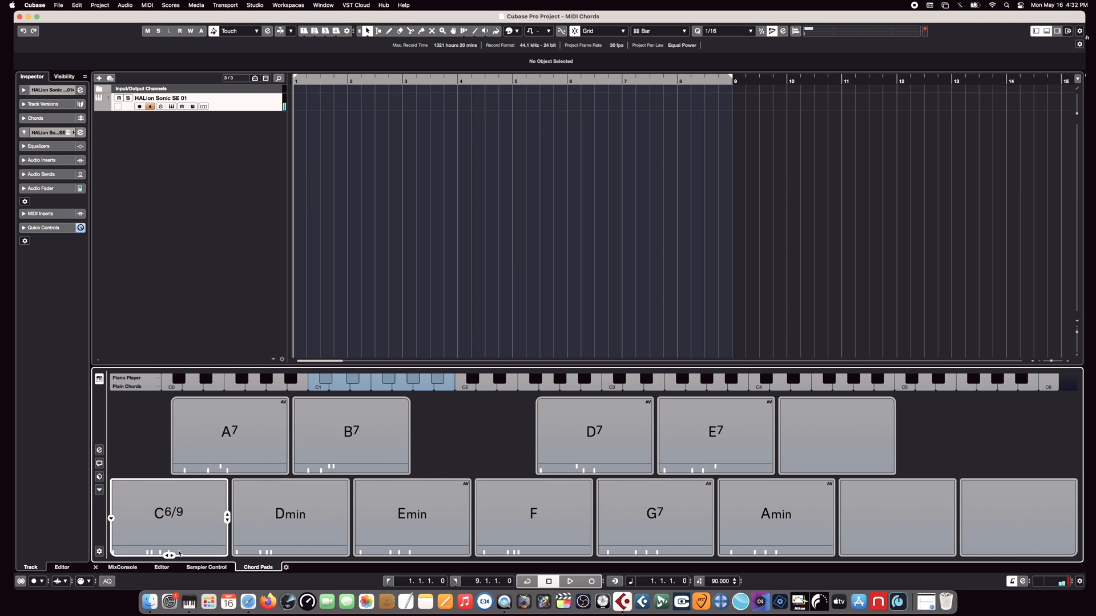
- Adjust the tensions of the Dmin pad to make it Dmin9, and audition it against the C6/9 pad
left_click(304, 523)
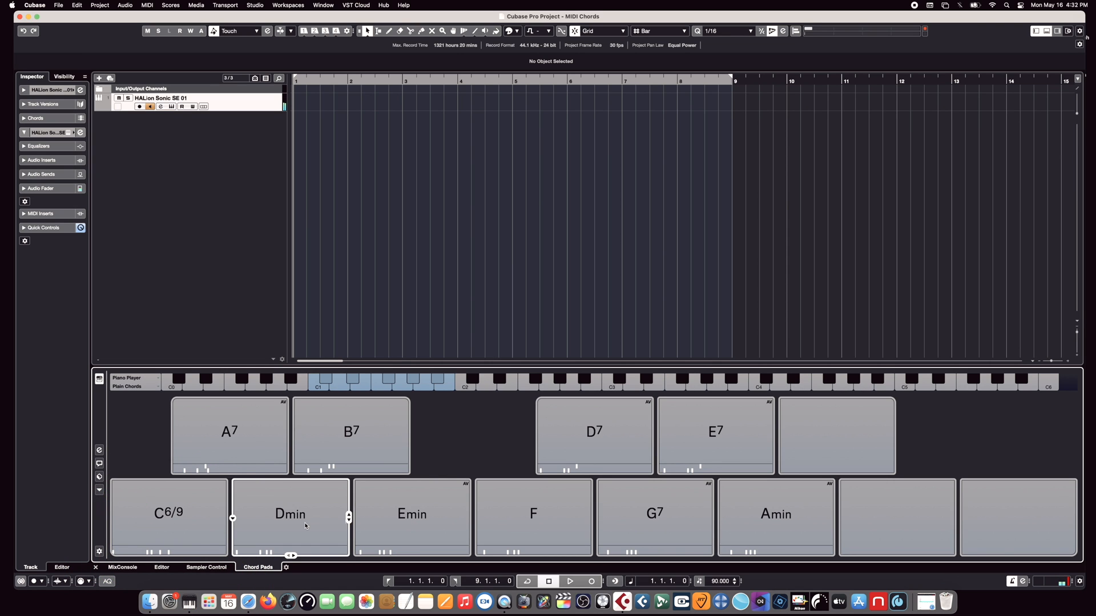
left_click(294, 555)
left_click(293, 556)
left_click(294, 556)
left_click(288, 556)
left_click(290, 556)
left_click(170, 515)
left_click(255, 519)
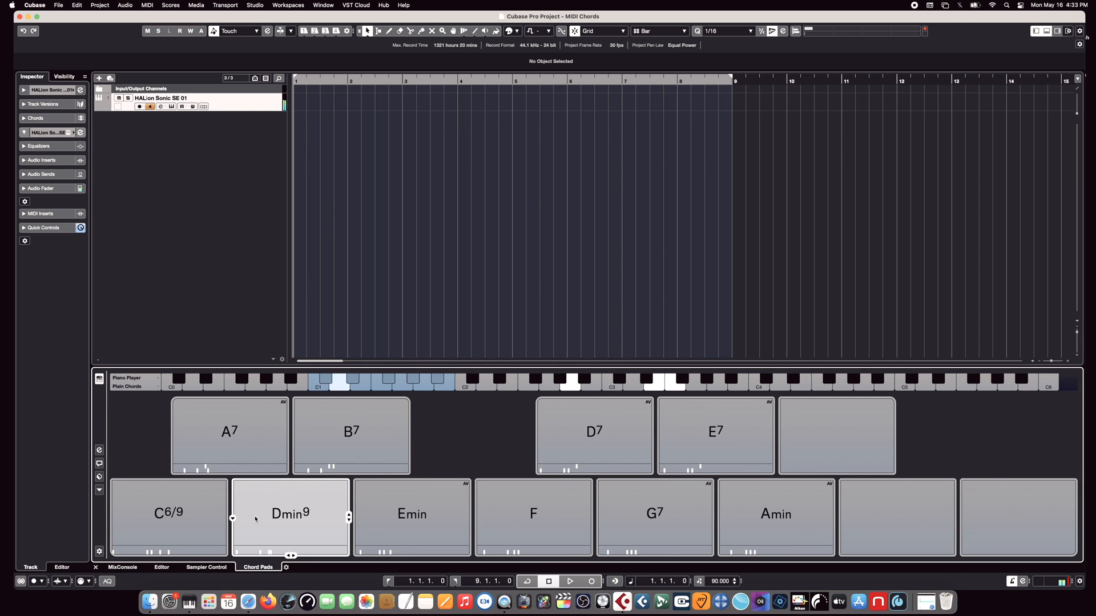
- Try different voicings on the C6/9 pad, settle on a lower one, and audition it with the Dmin9 pad
left_click(171, 522)
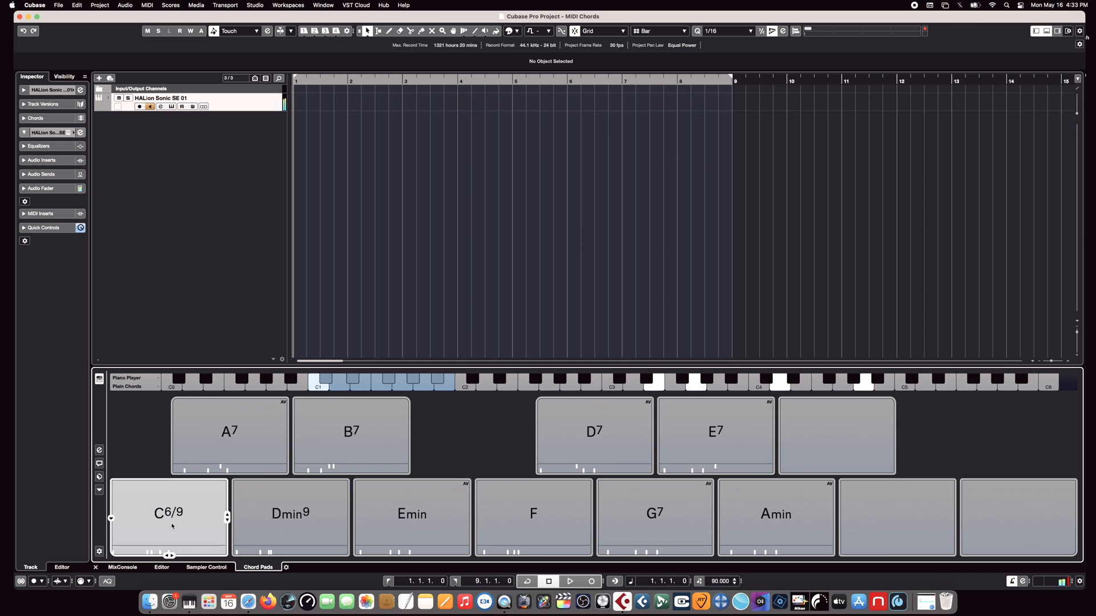
left_click(227, 519)
left_click(227, 518)
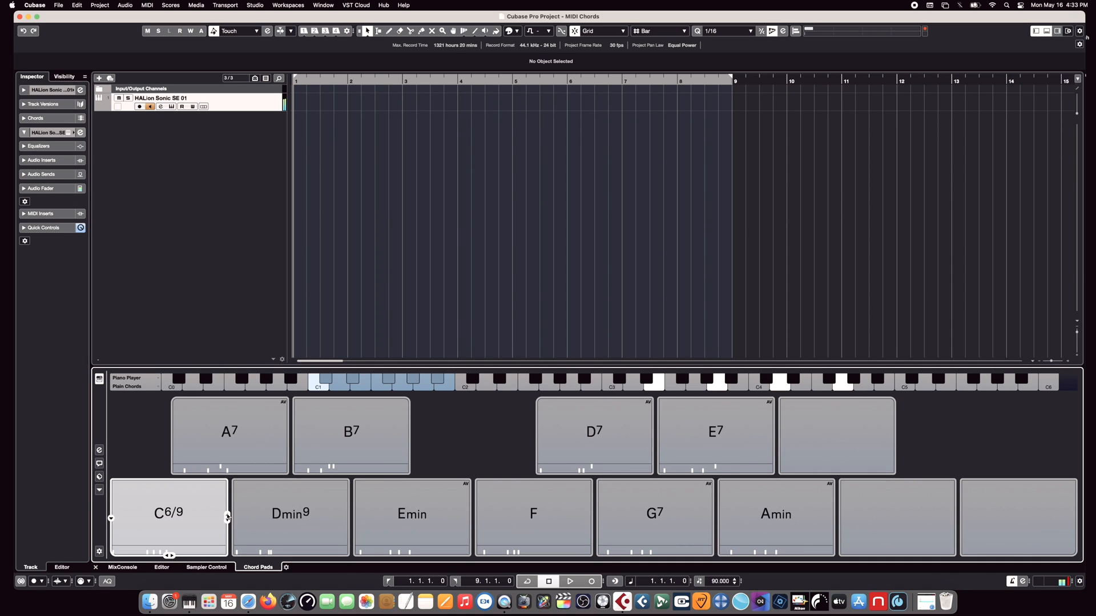
left_click(228, 518)
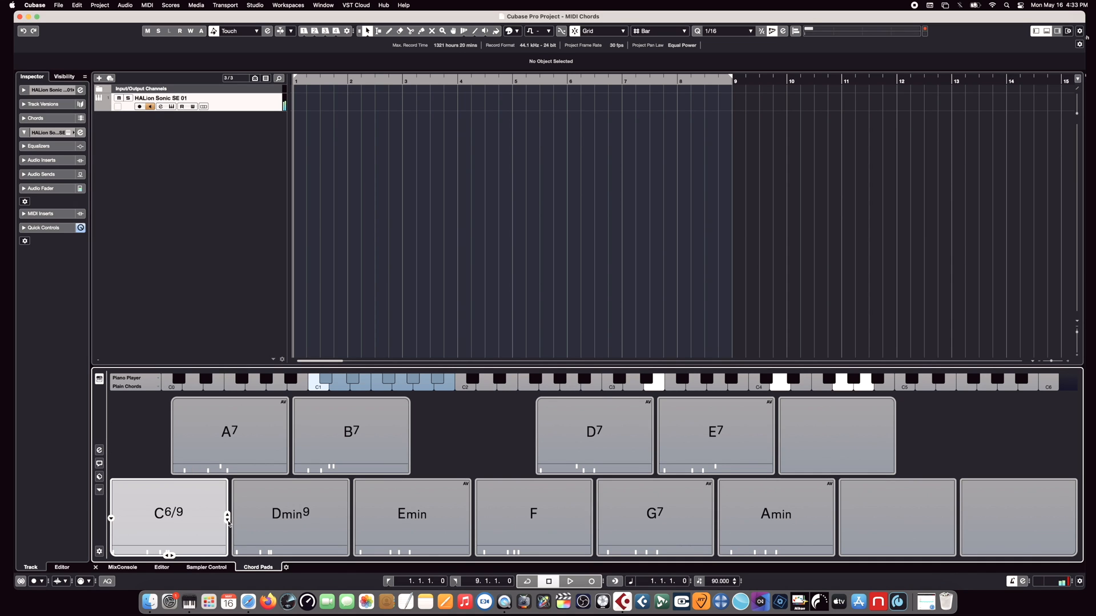
left_click(227, 518)
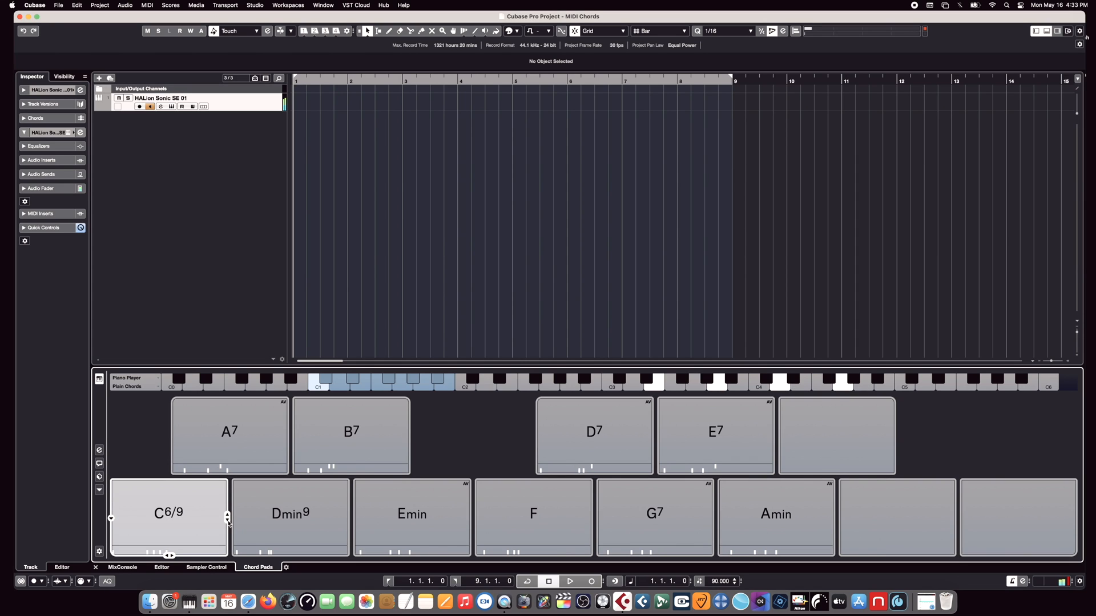
left_click(227, 517)
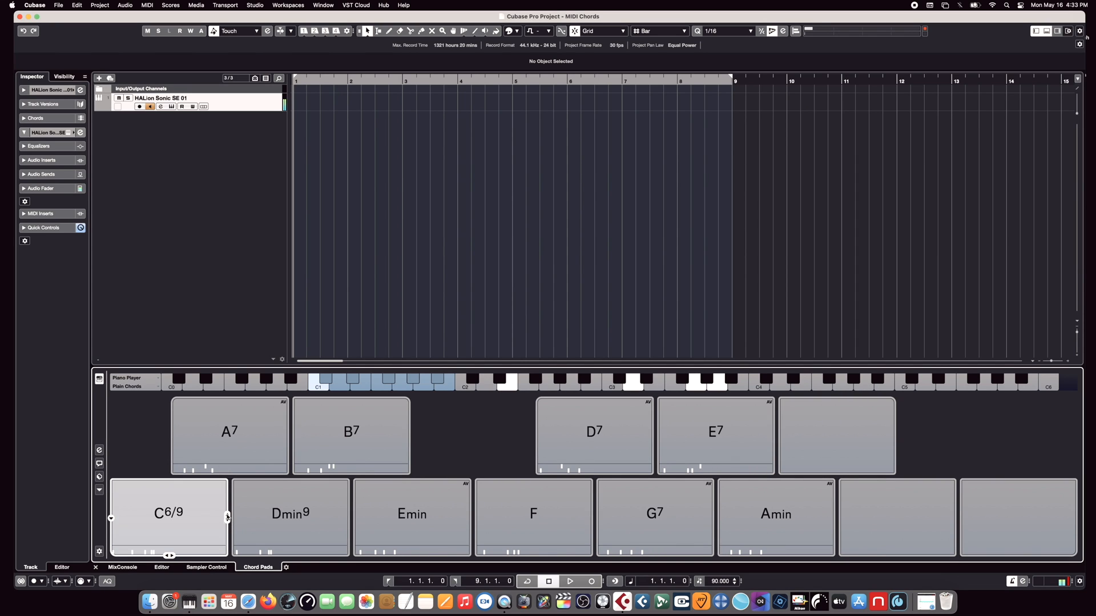
left_click(194, 519)
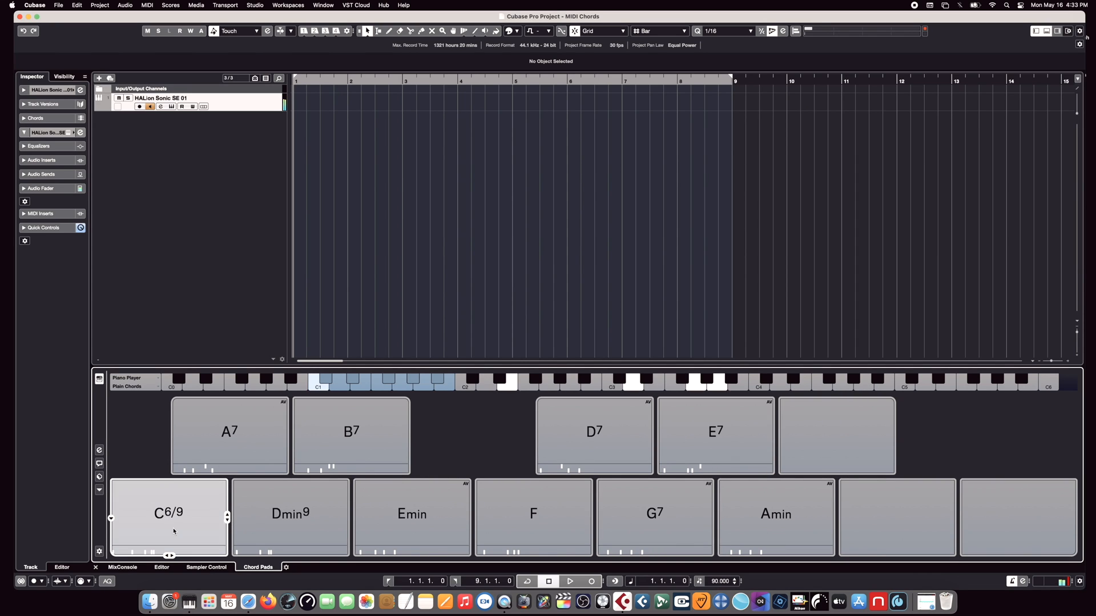
left_click(296, 529)
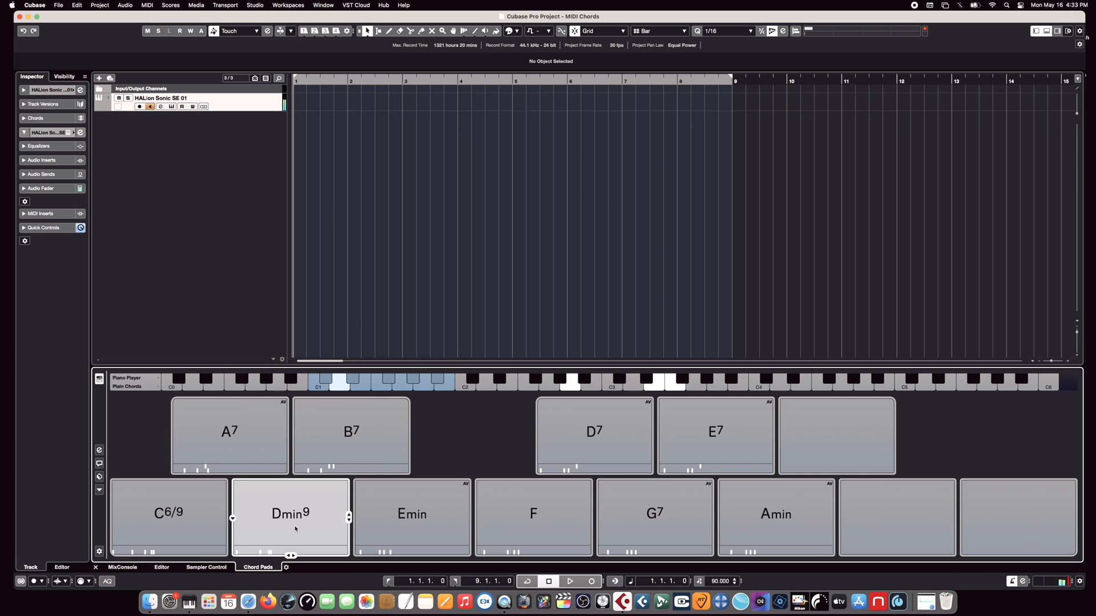
- Extend the Emin pad to Emin9 and the F pad to Fmaj7/9, and play the extended pads in sequence
left_click(400, 520)
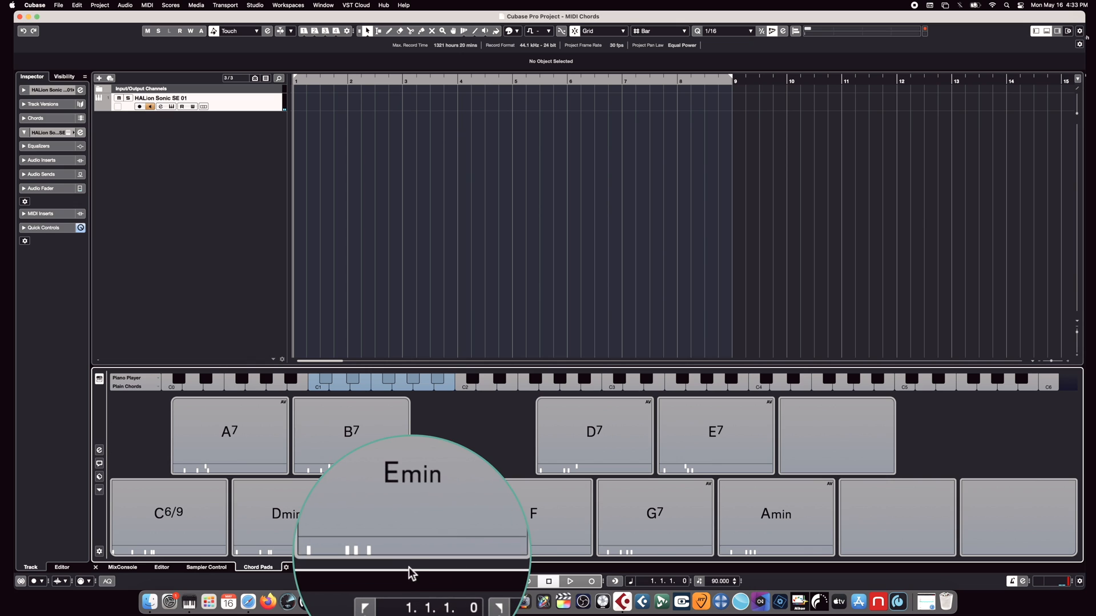
left_click(419, 557)
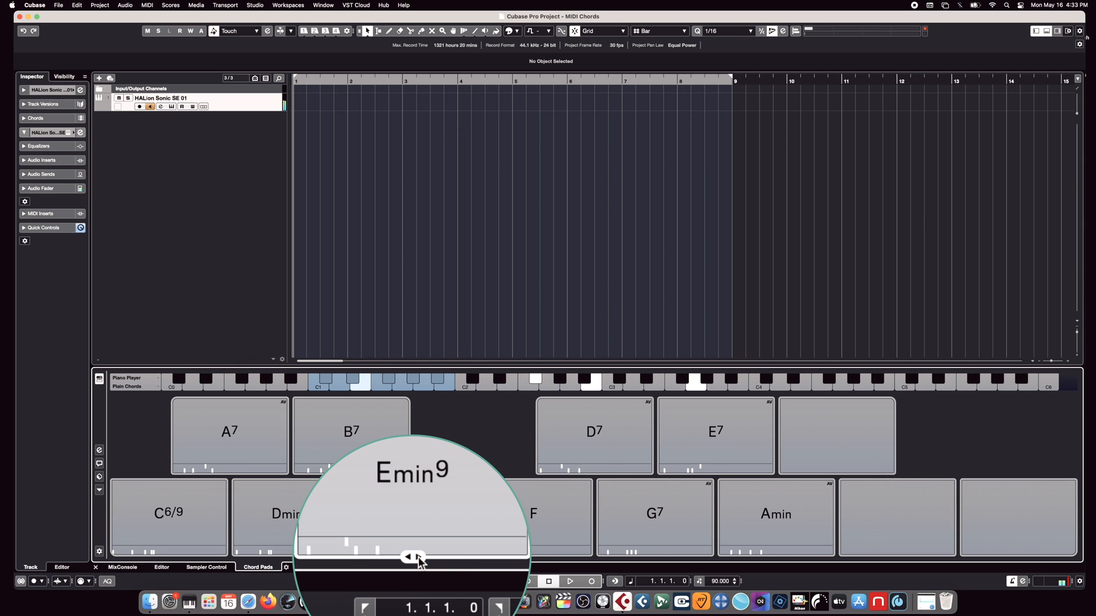
left_click(220, 516)
left_click(343, 516)
left_click(366, 515)
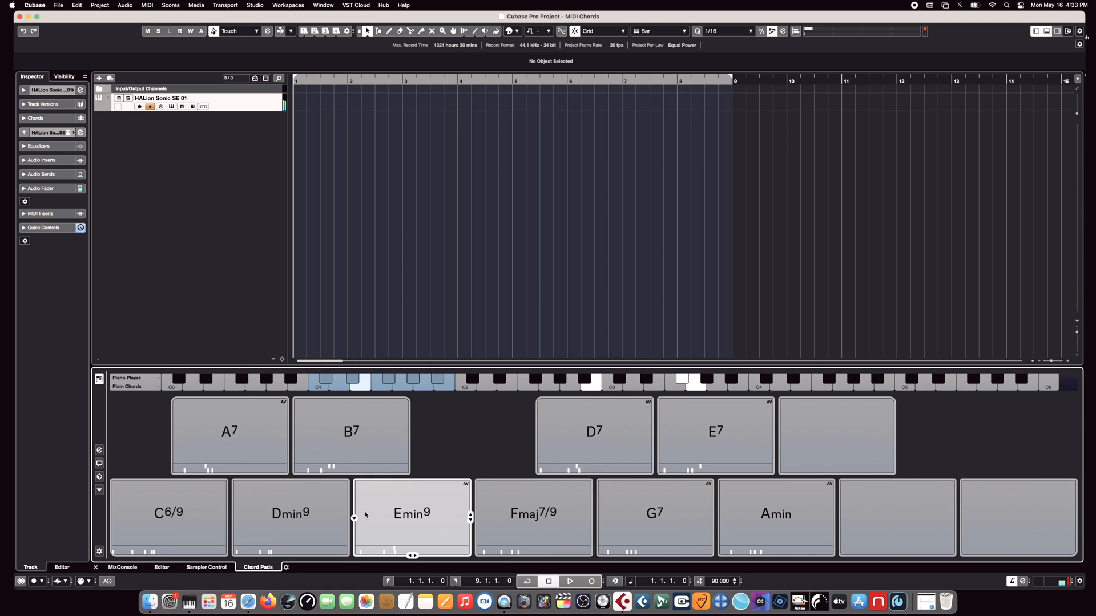
left_click(524, 513)
- Place the Dmin9, Emin9, C6/9 and Dmin9 pads as one-bar chord parts on the HALion Sonic SE track from bars 1 to 4
left_click(294, 528)
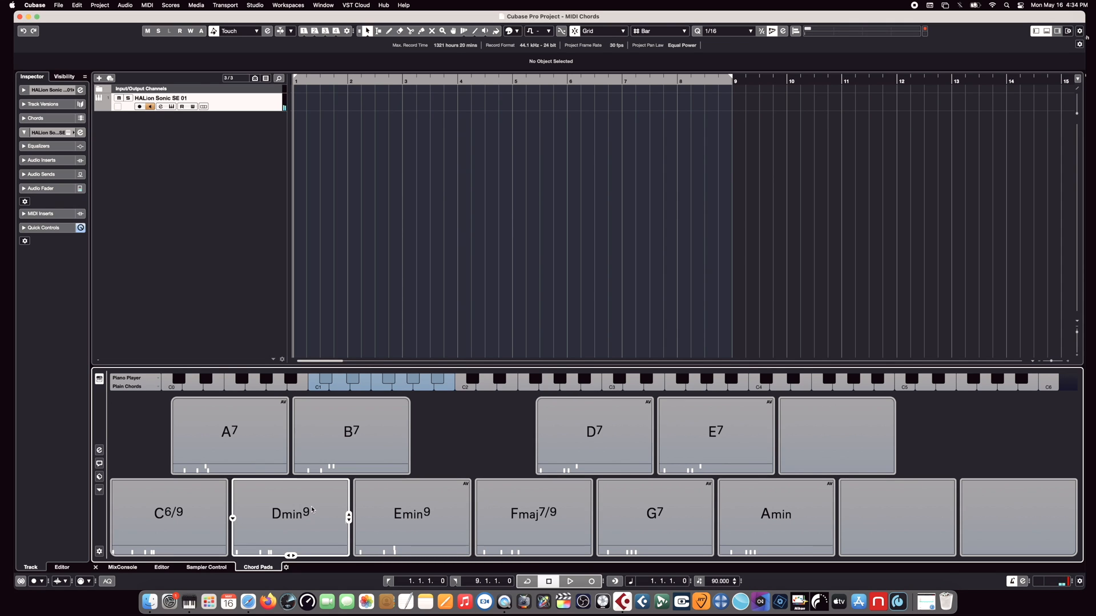
left_click(312, 510)
left_click_drag(297, 91, 297, 92)
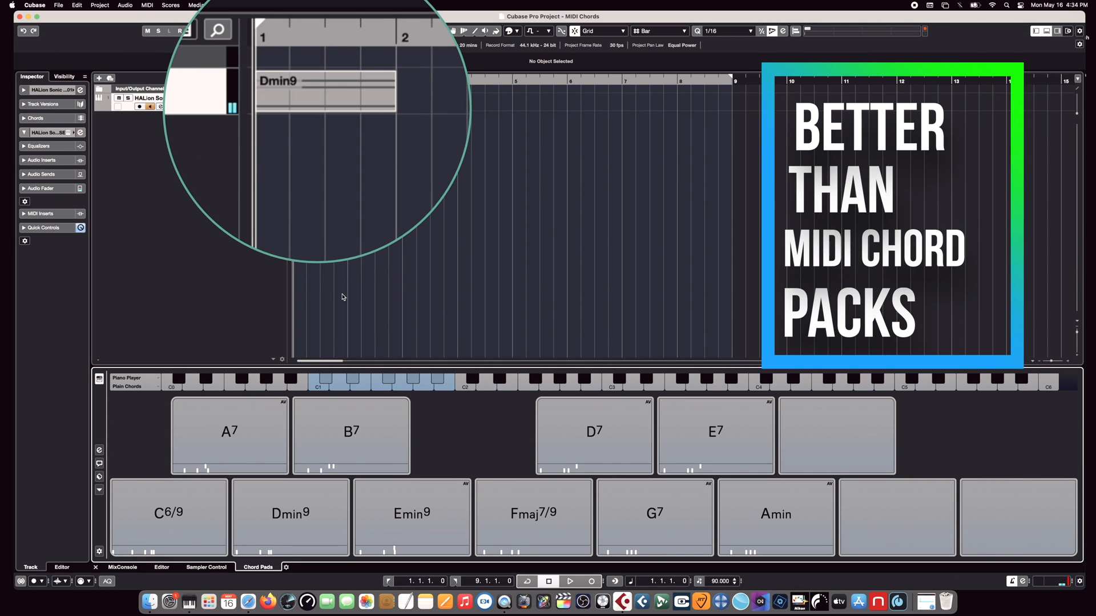
left_click(420, 516)
left_click_drag(420, 516, 353, 98)
left_click_drag(171, 517, 406, 100)
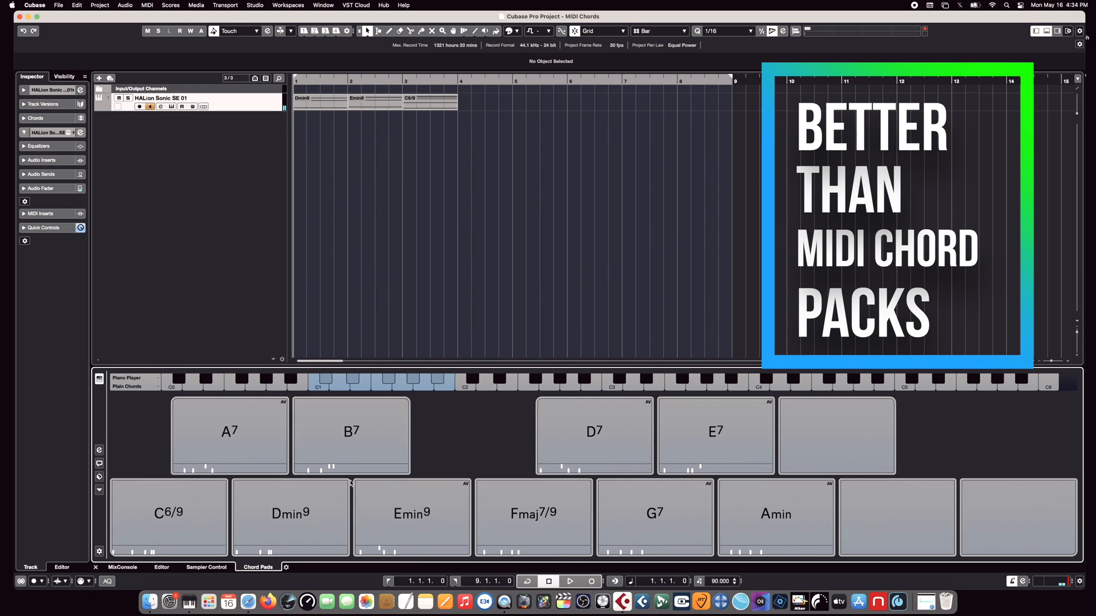
left_click_drag(326, 501, 466, 105)
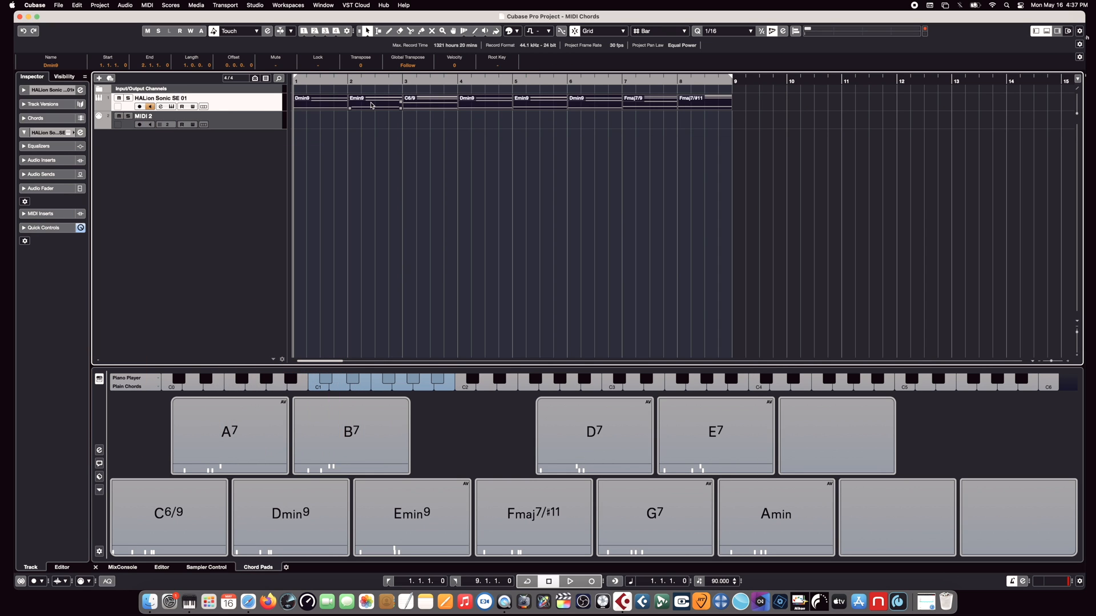
- Copy the eight chord parts from the HALion Sonic SE track onto the MIDI 2 track and play back the progression
left_click_drag(371, 104, 369, 122)
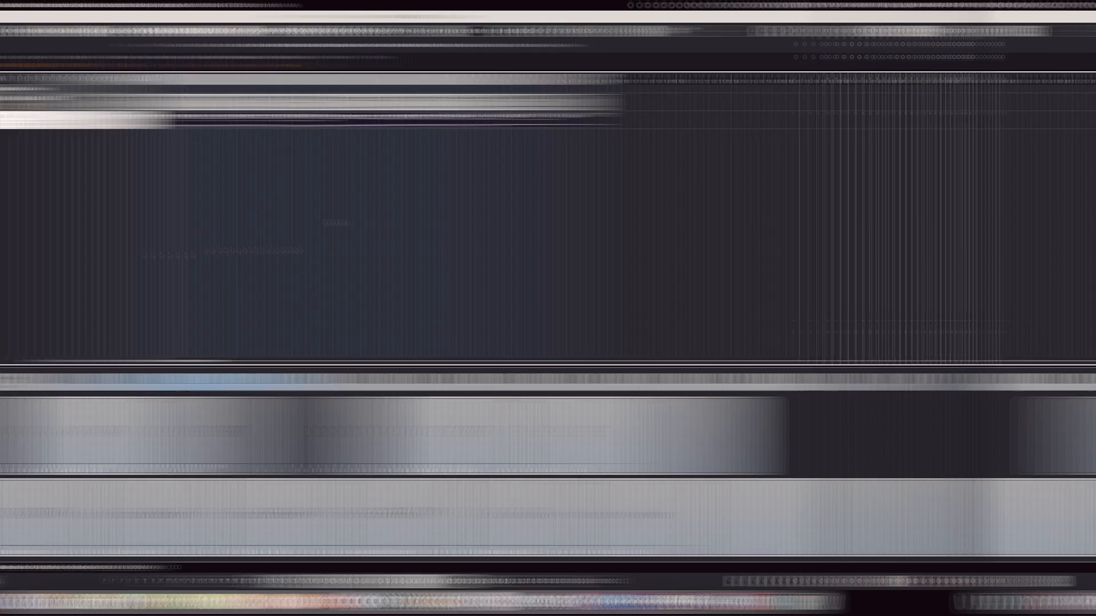
key("space")
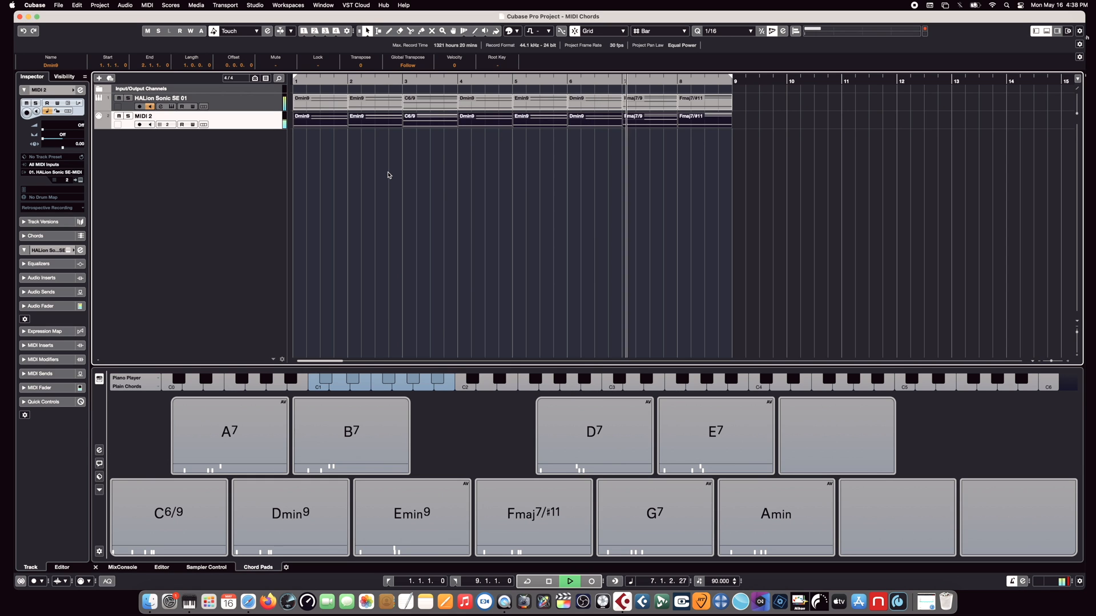
left_click(520, 542)
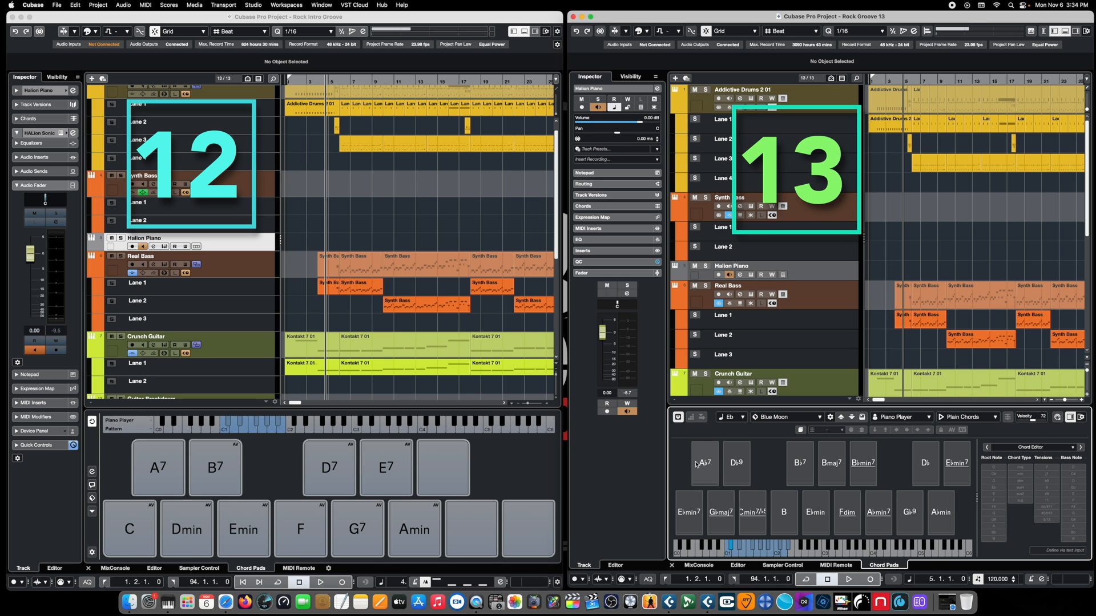
- Audition the Db9 and B chord pads in the Rock Groove 13 project and open the chord pad preset list
left_click(651, 530)
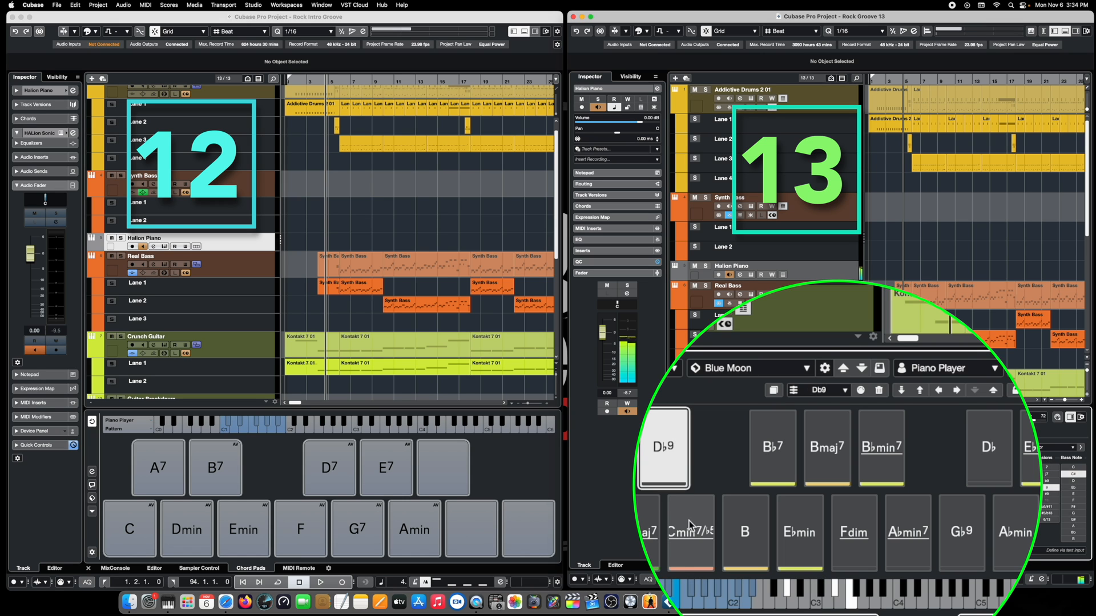
left_click(786, 511)
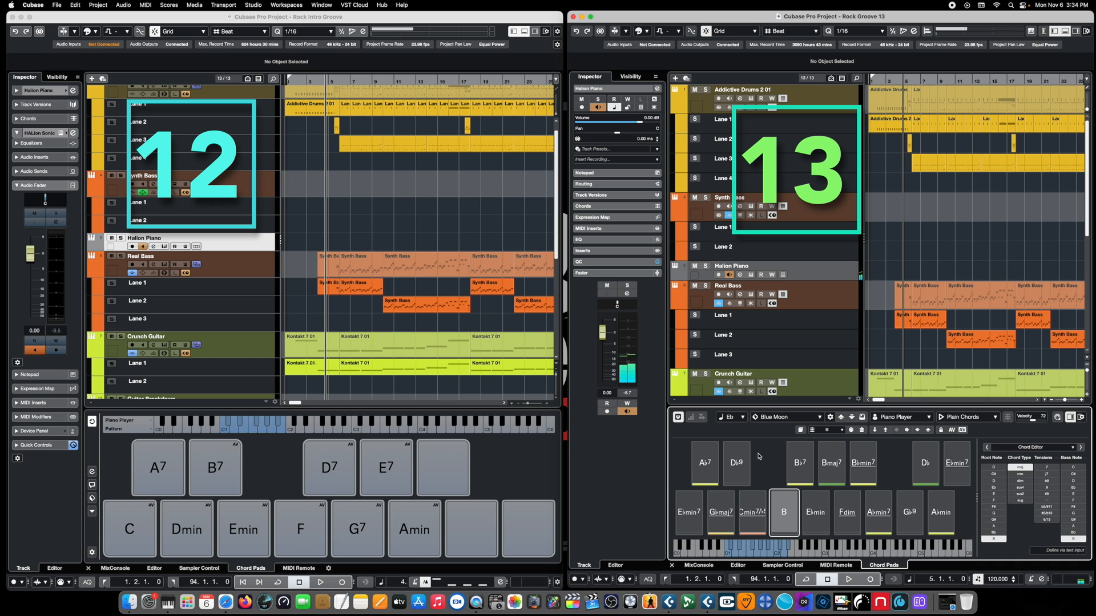
left_click(820, 417)
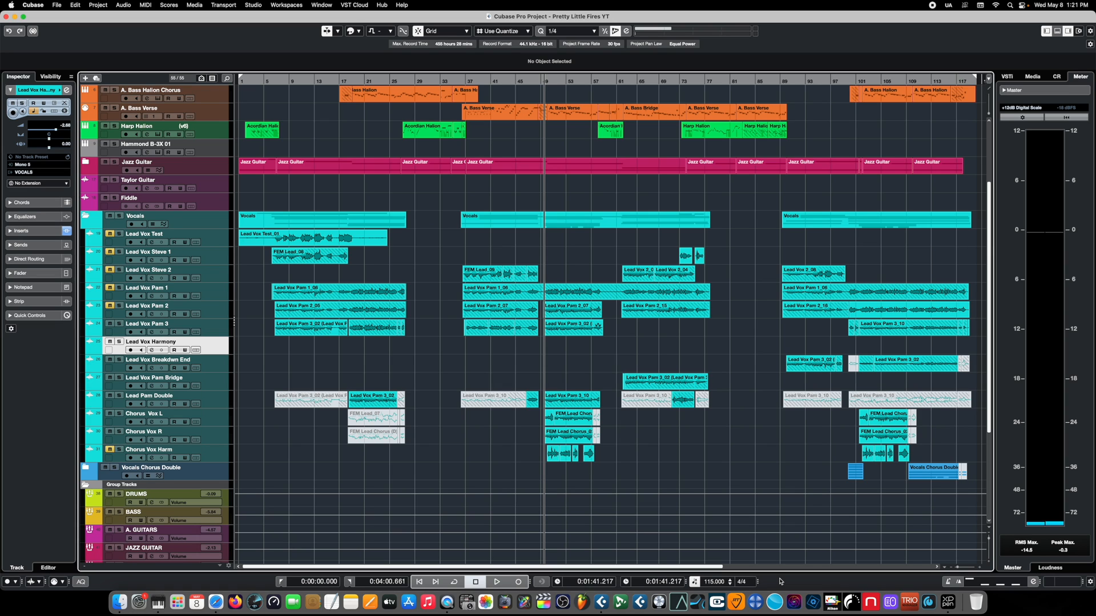
- Play back the Pretty Little Fires YT project from 0:01:41.217 and stop it after the vocal chorus passage
key("space")
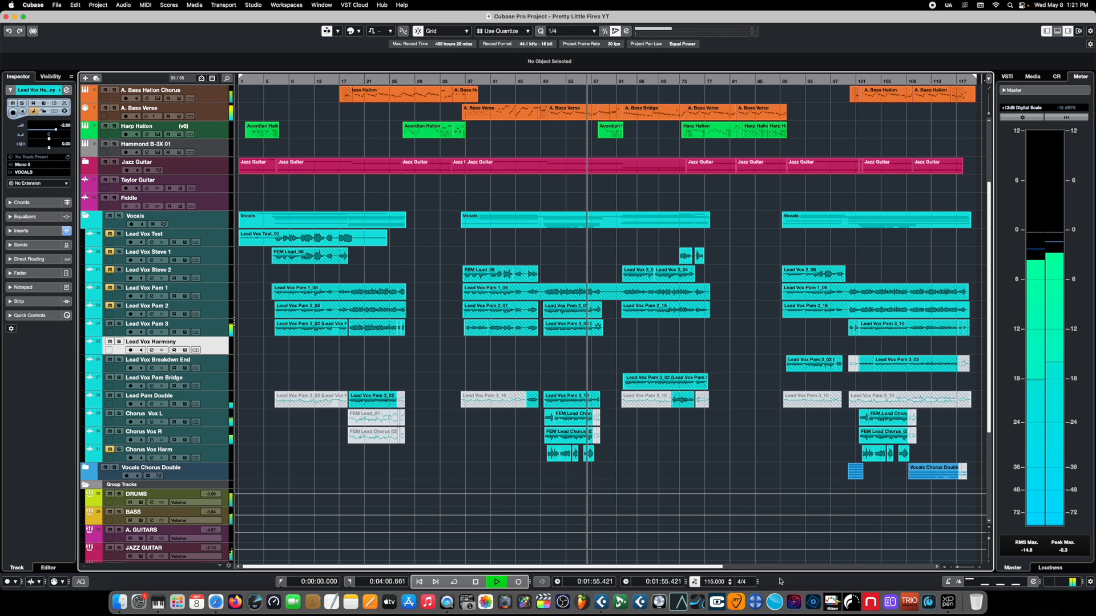
key("space")
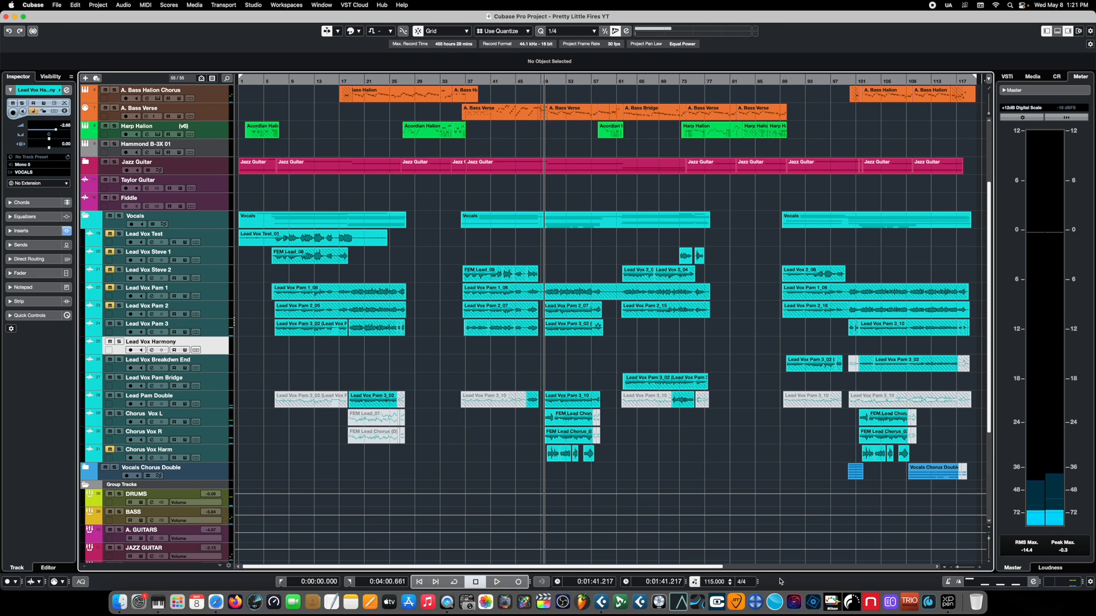
- Copy the Lead Vox Pam 3_02 event at bar 49 straight down onto the Lead Vox Harmony track
left_click(562, 331)
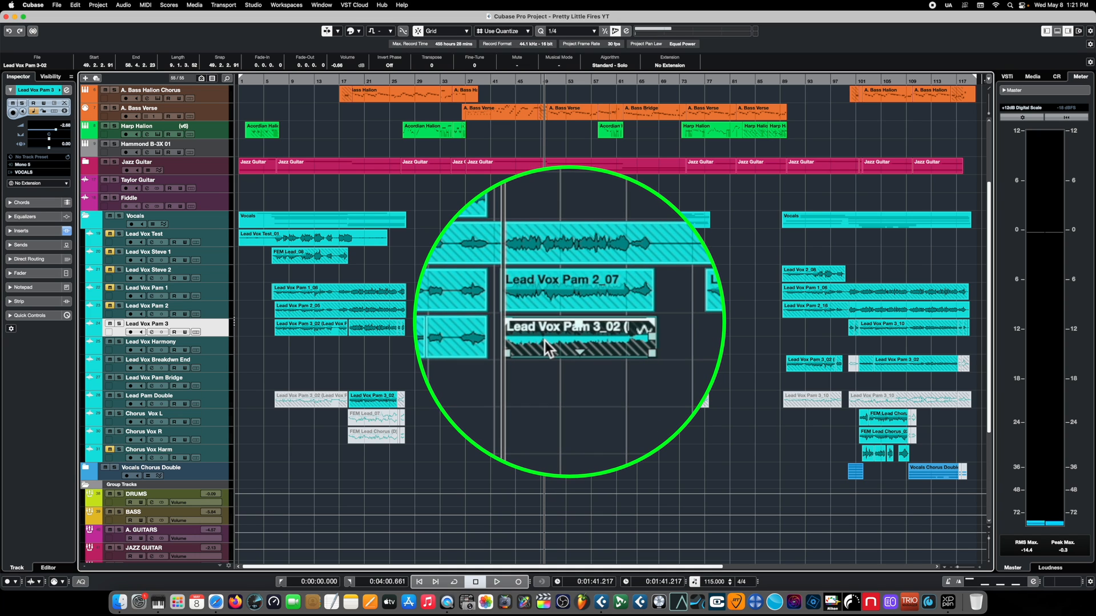
left_click_drag(545, 341, 554, 389)
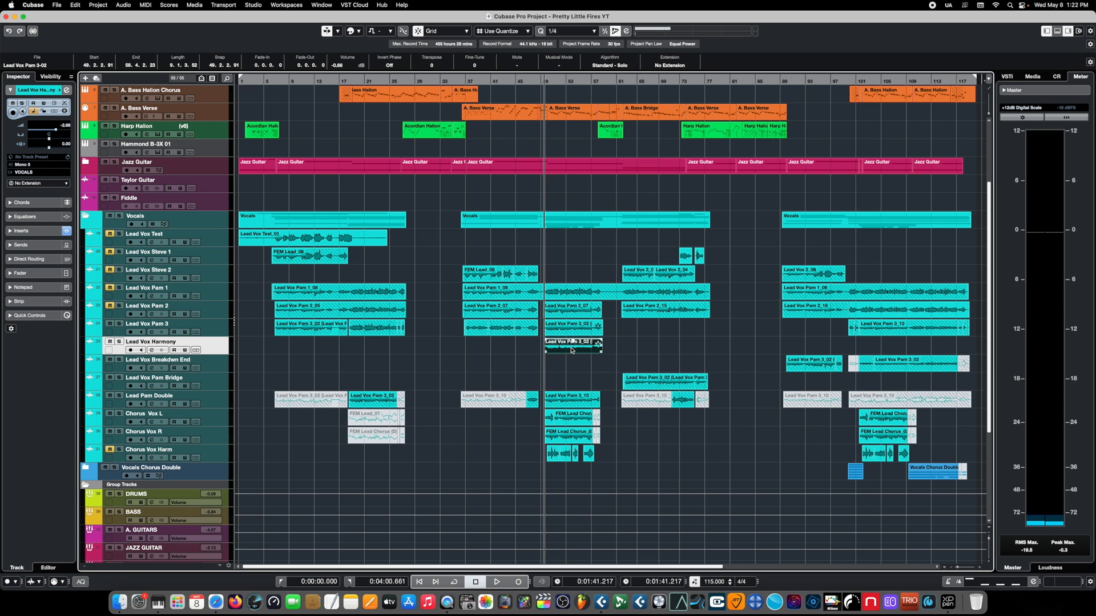
- Bounce the copied vocal event on the Lead Vox Harmony track to its own audio clip, replacing the original event
key("super+b")
key("Return")
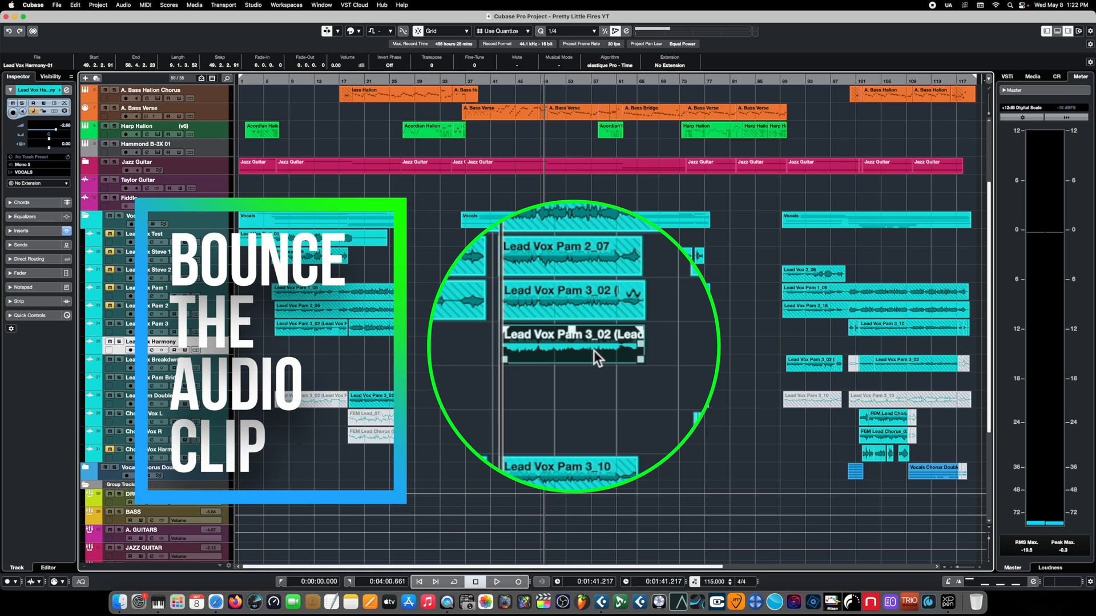
left_click(608, 297)
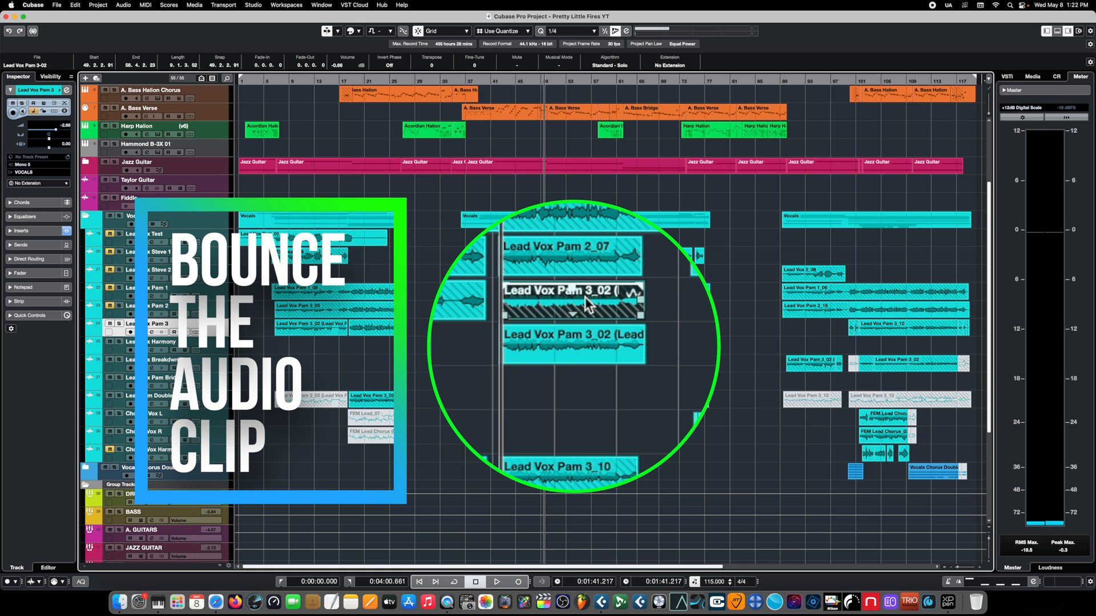
left_click(581, 341)
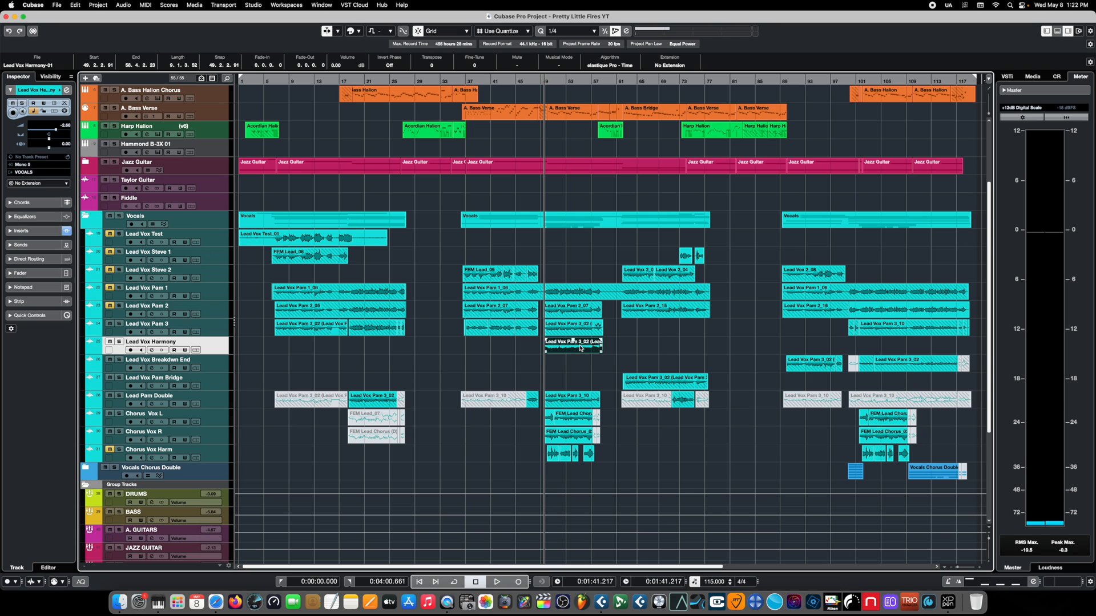
- Open the bounced harmony clip in the Sample Editor and turn on Edit VariAudio to analyse its notes
double_click(580, 348)
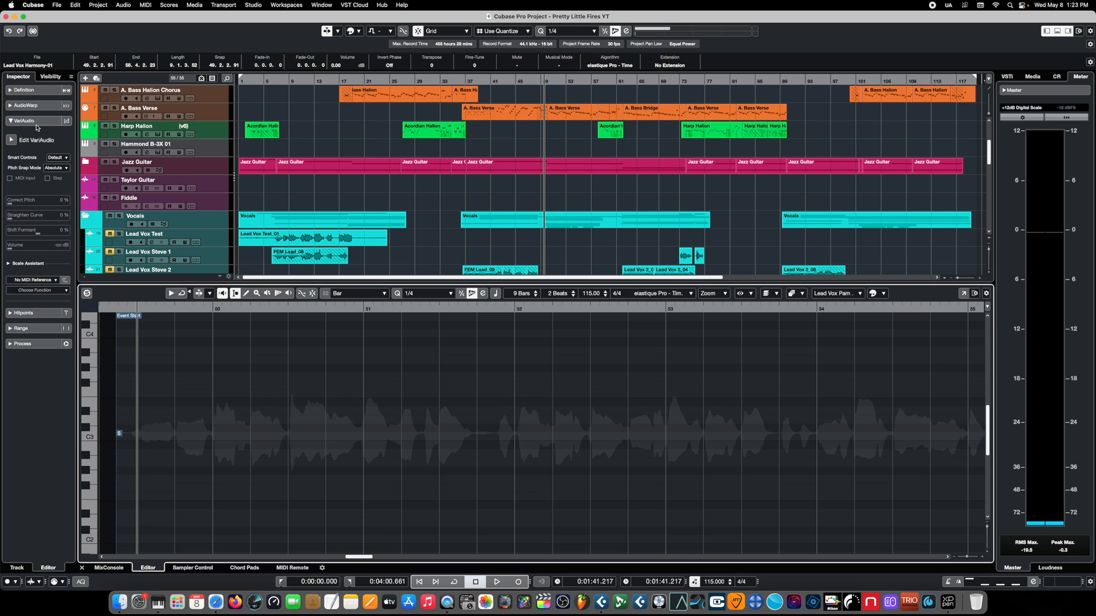
left_click(69, 122)
left_click(80, 118)
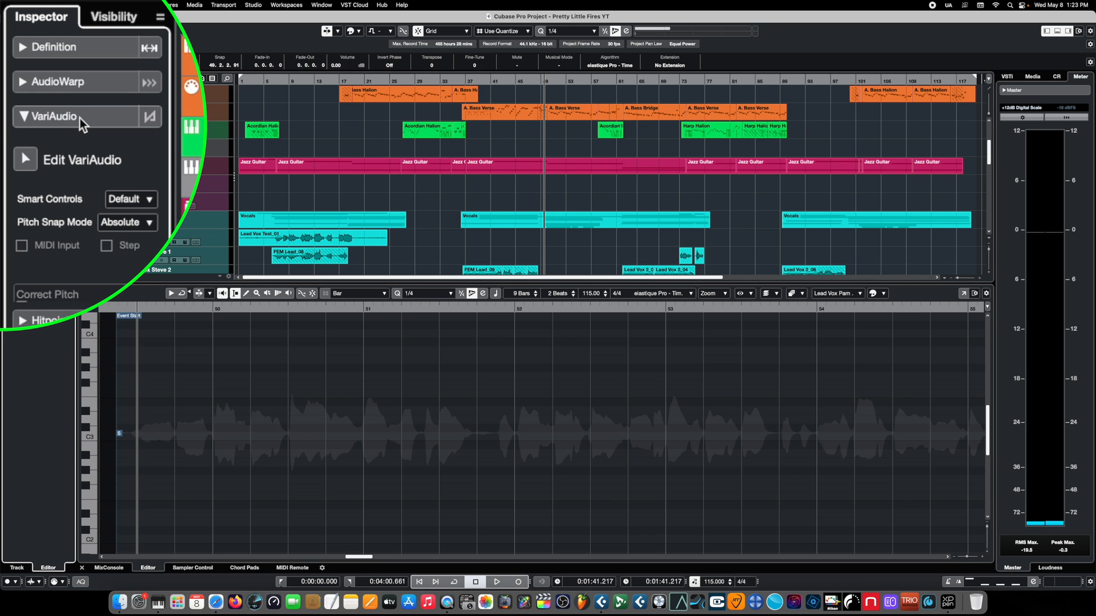
left_click(25, 159)
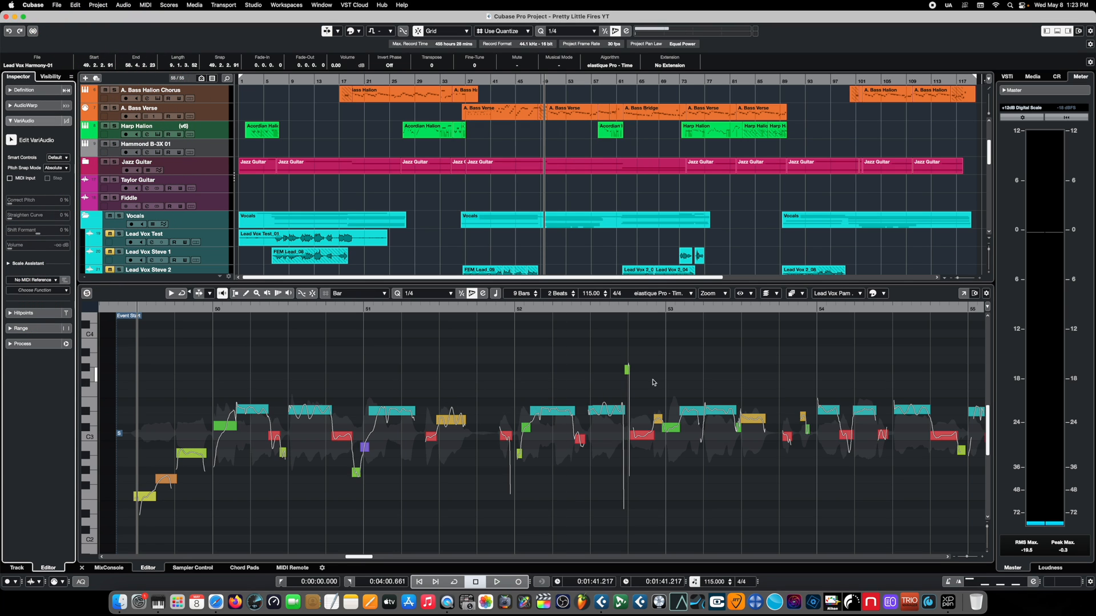
key("g")
key("g")
scroll(335, 380, "right", 8)
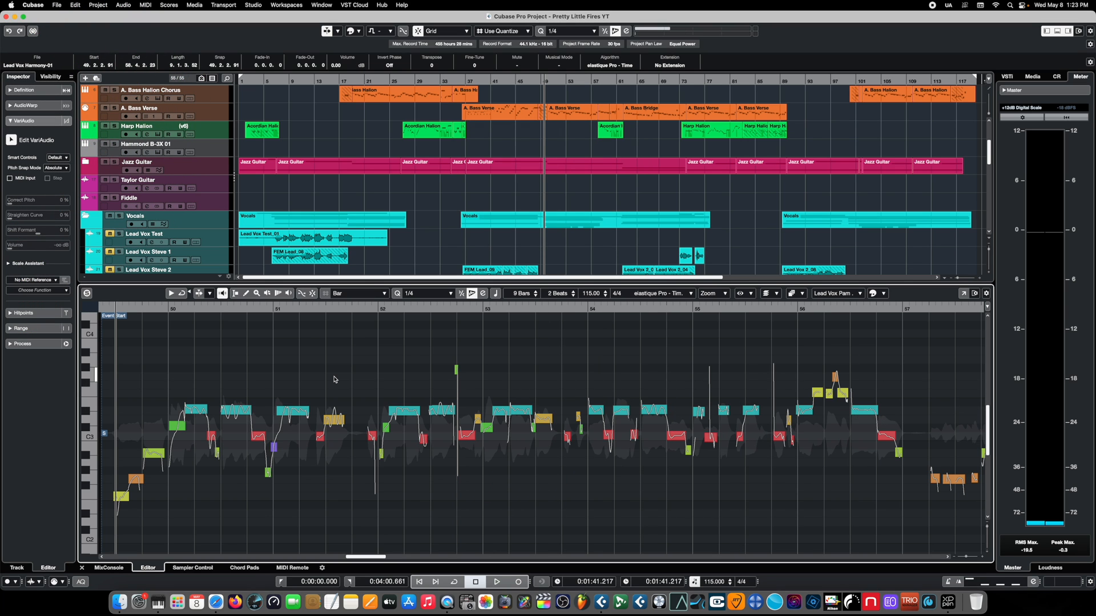
- Set Correct Pitch to 33 % for all note segments of the harmony vocal
key("super+a")
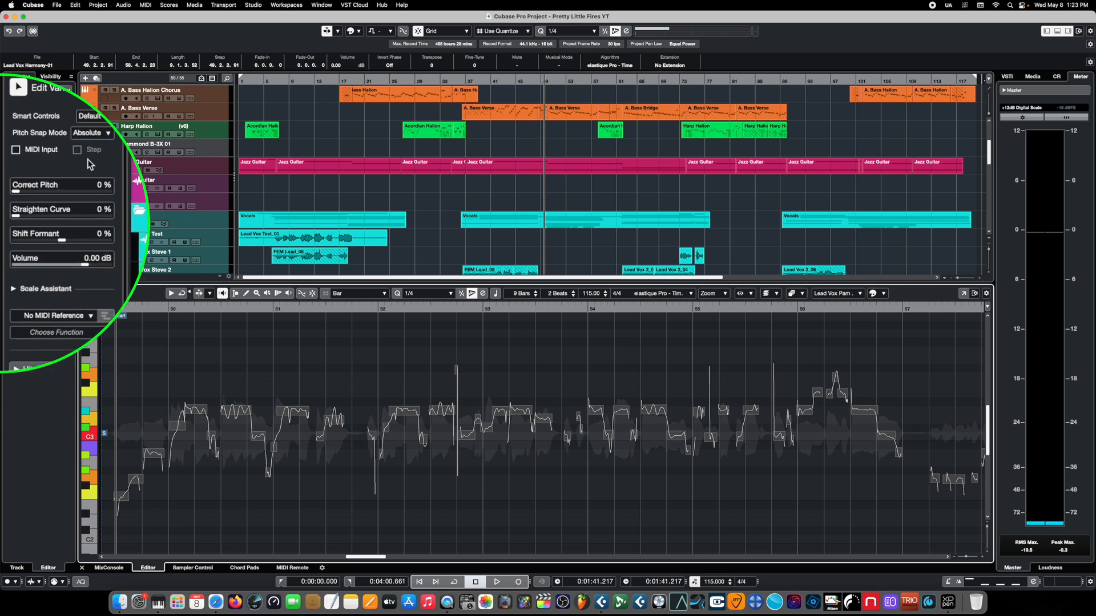
left_click_drag(12, 203, 68, 180)
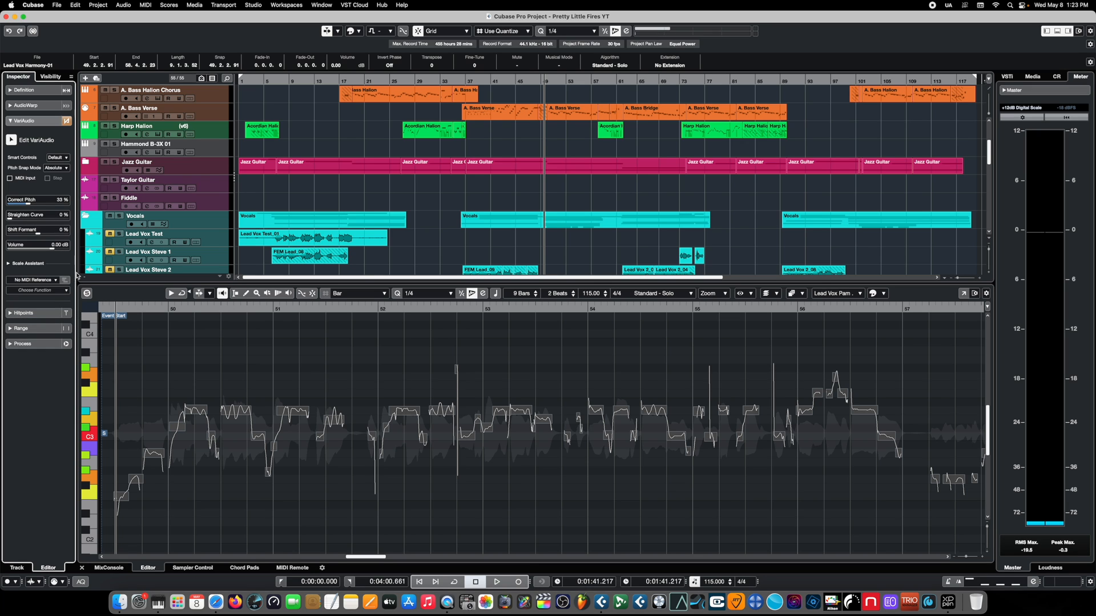
left_click(182, 339)
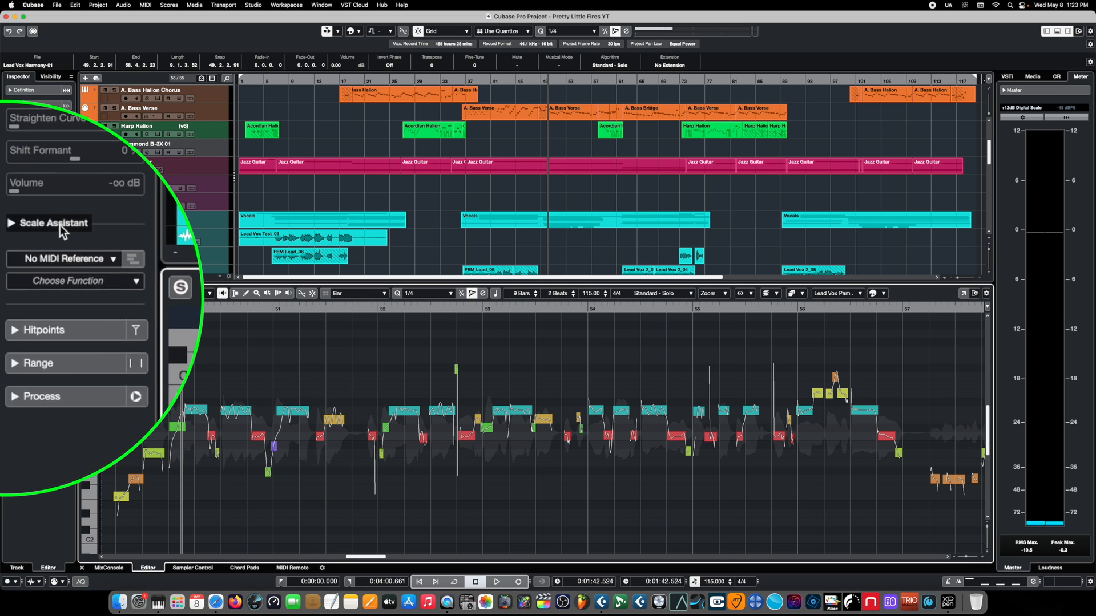
- Expand the Scale Assistant and examine its root note, scale type, Show Scale Note Guides and Snap Pitch Editing options
left_click(10, 222)
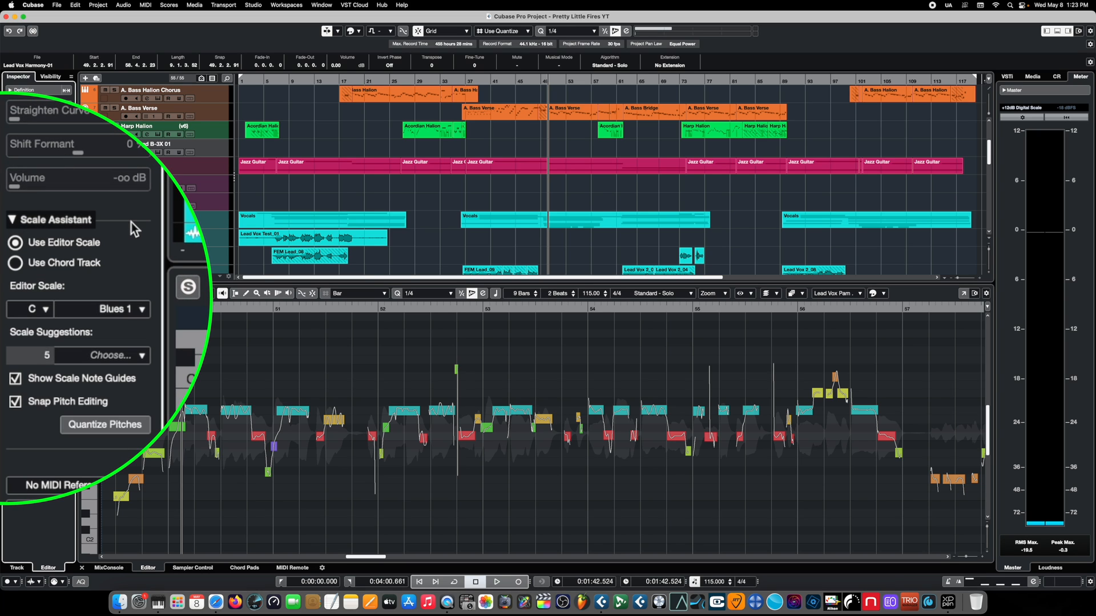
left_click(47, 312)
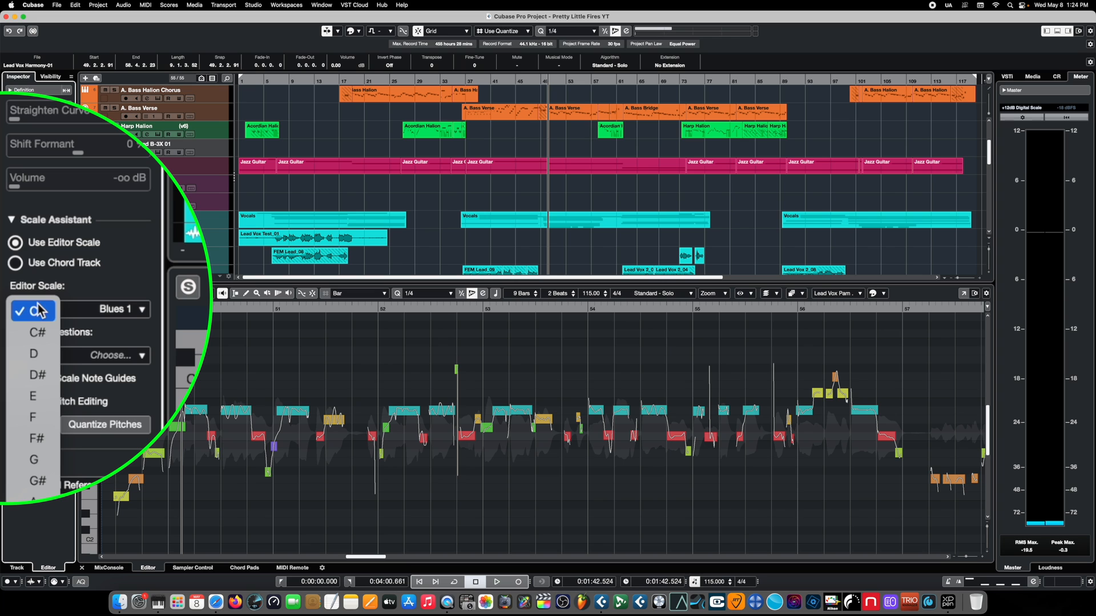
left_click(47, 309)
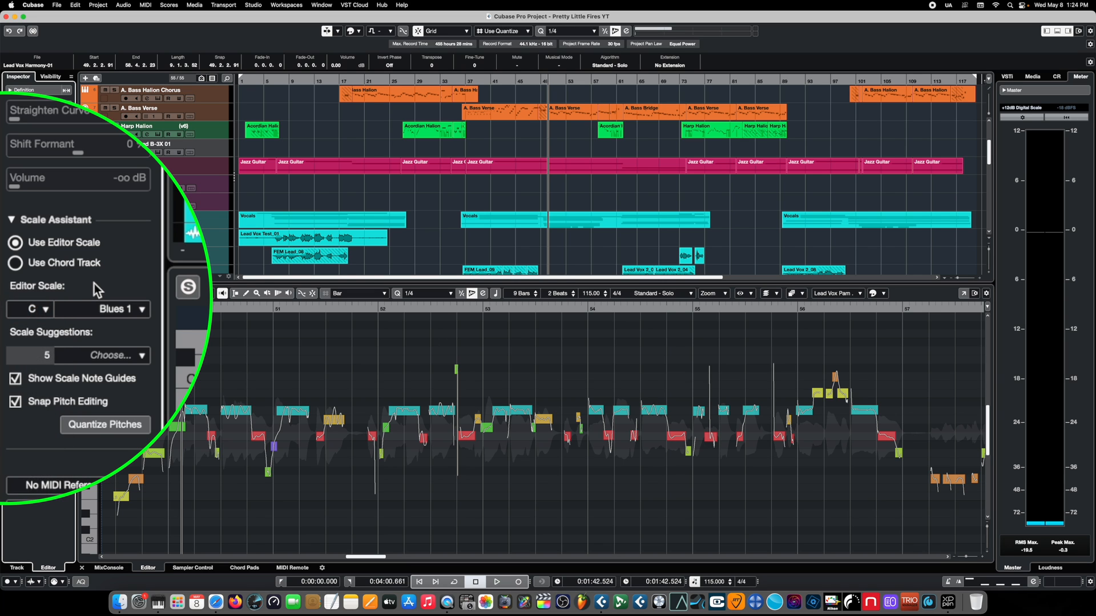
left_click(98, 305)
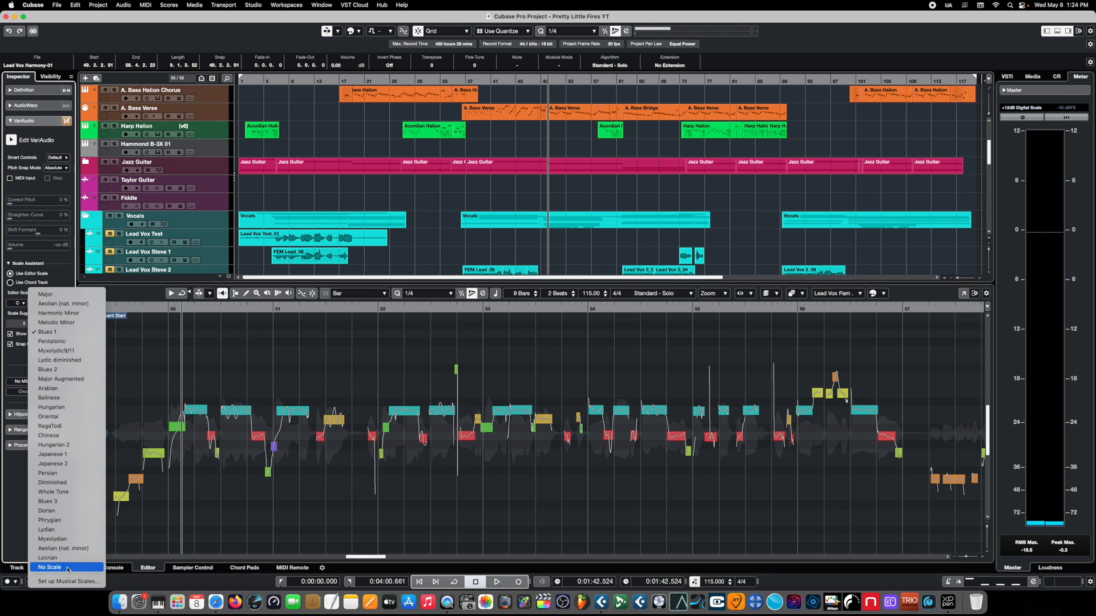
left_click(59, 279)
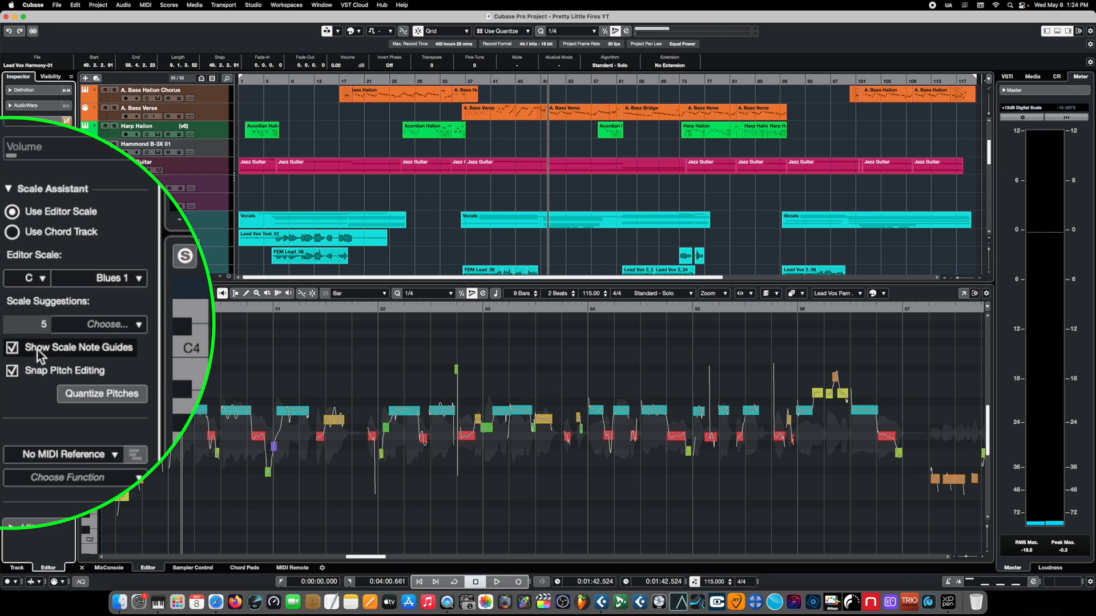
left_click(13, 348)
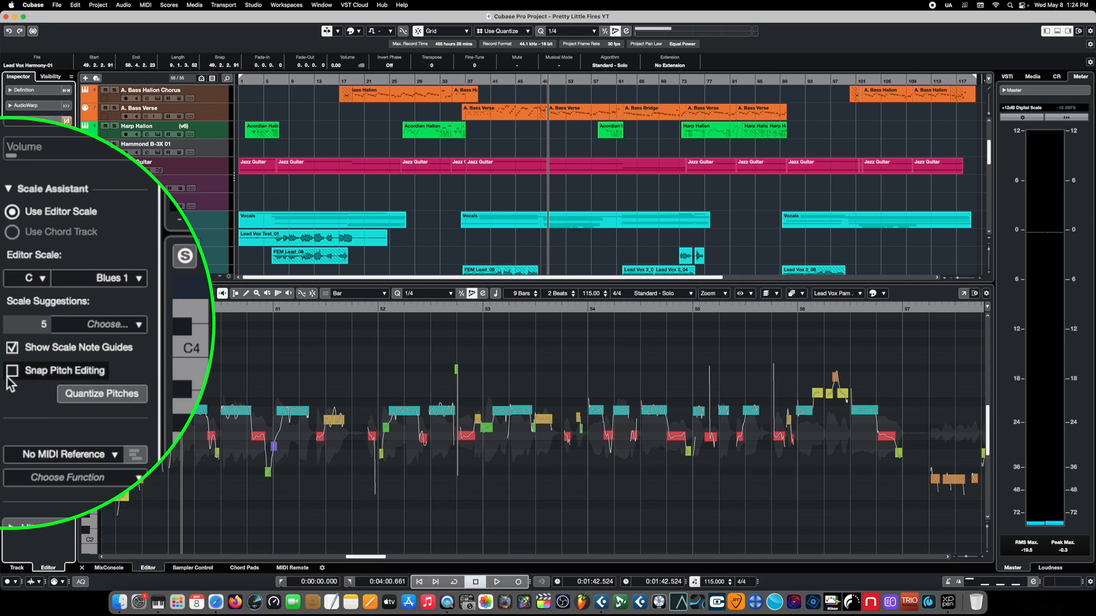
left_click(16, 371)
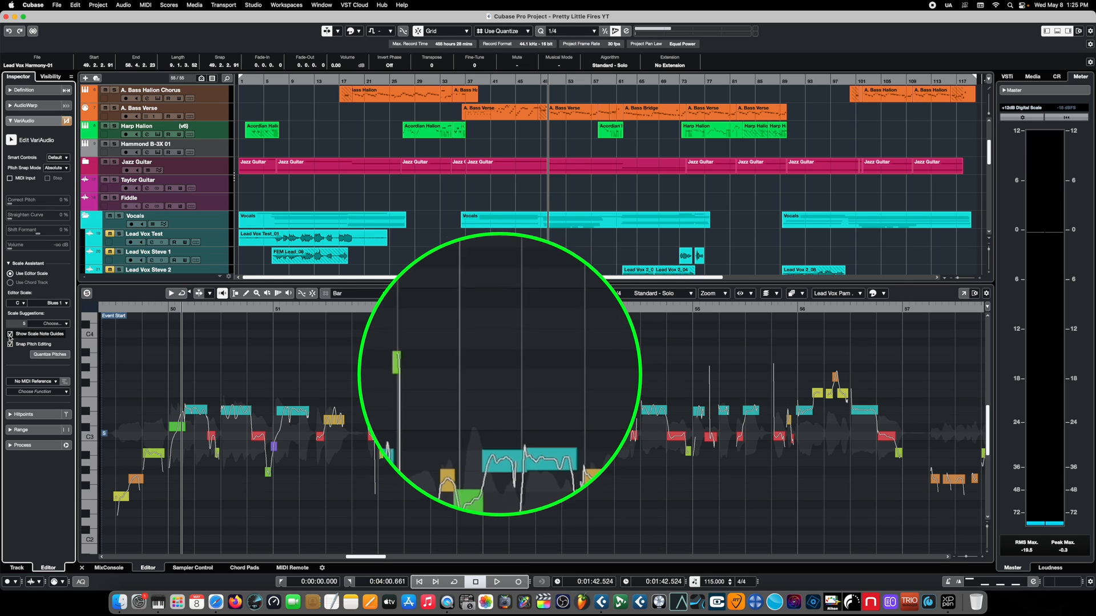
- Try raising the note segment just after bar 51, return it to its pitch and recheck the Blues 1 editor scale
mouse_move(308, 411)
left_mouse_down()
mouse_move(310, 344)
mouse_move(313, 418)
left_mouse_up()
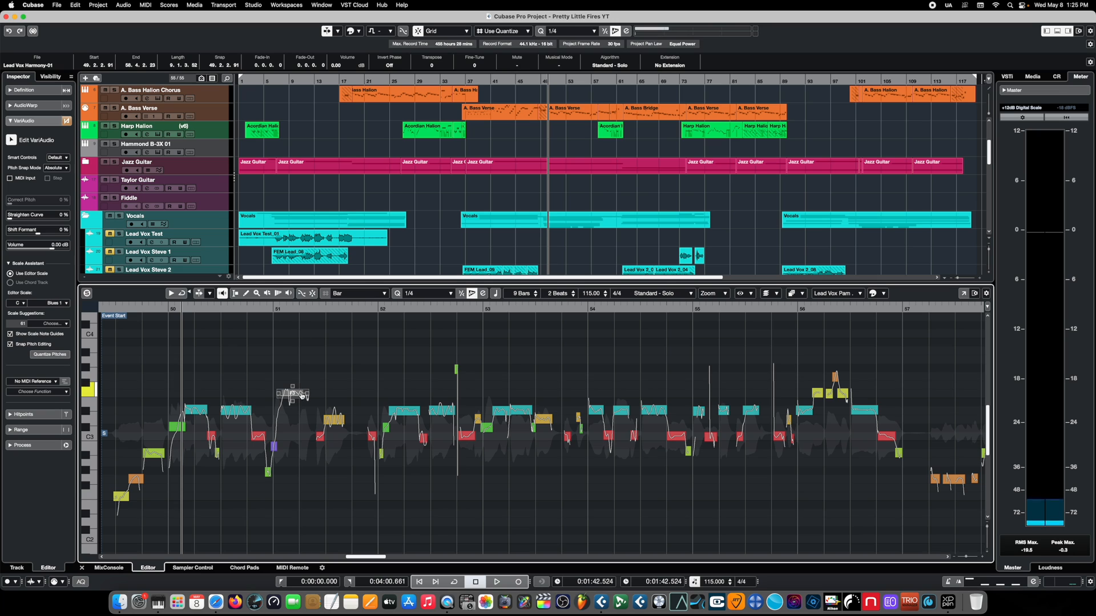
key("Down")
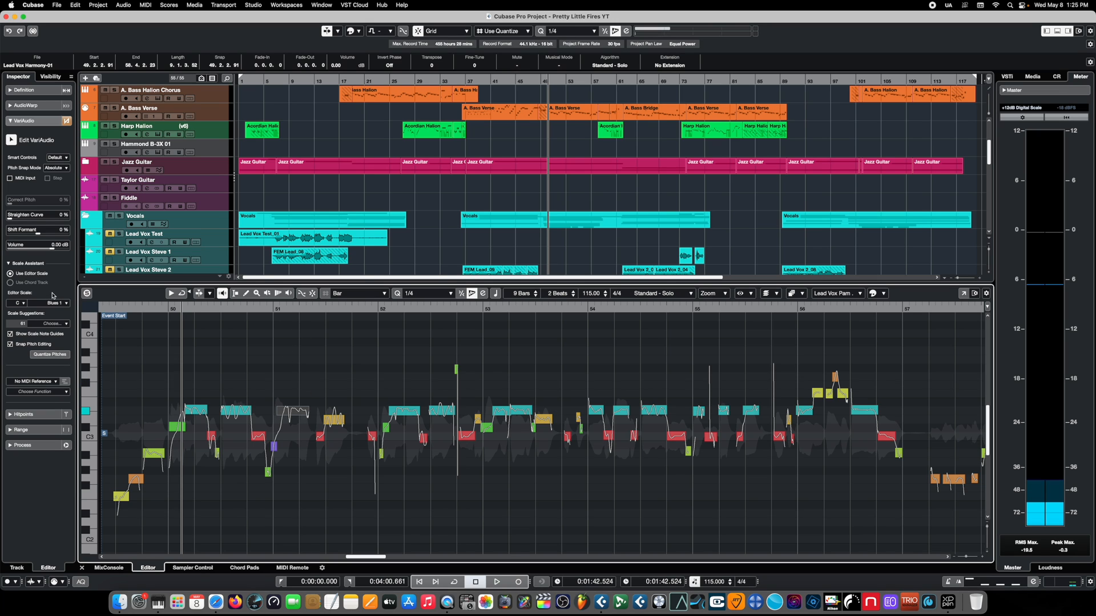
left_click(67, 304)
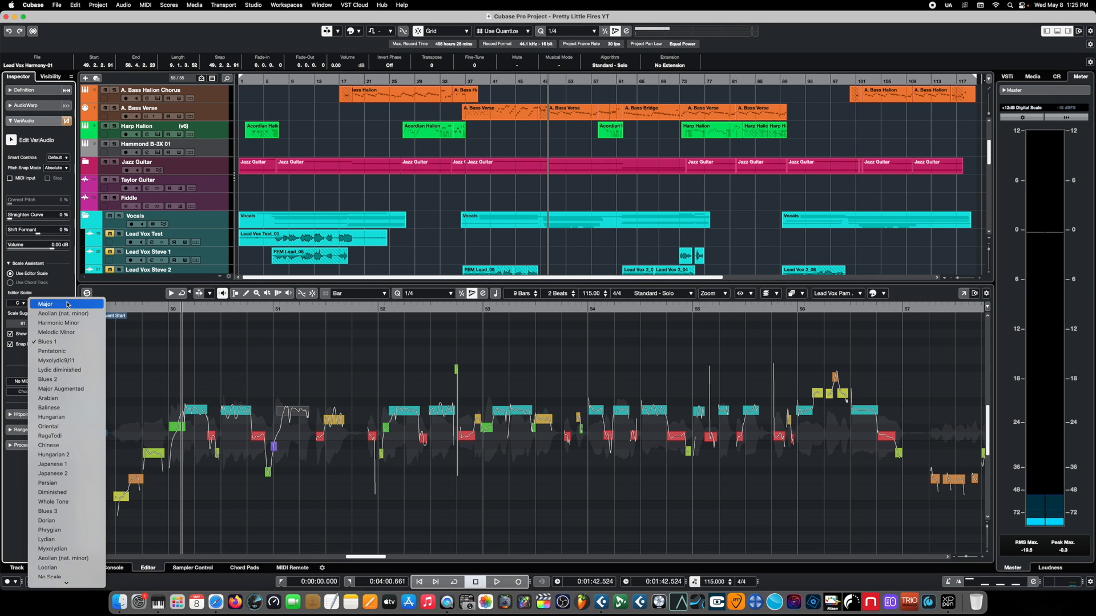
left_click(52, 342)
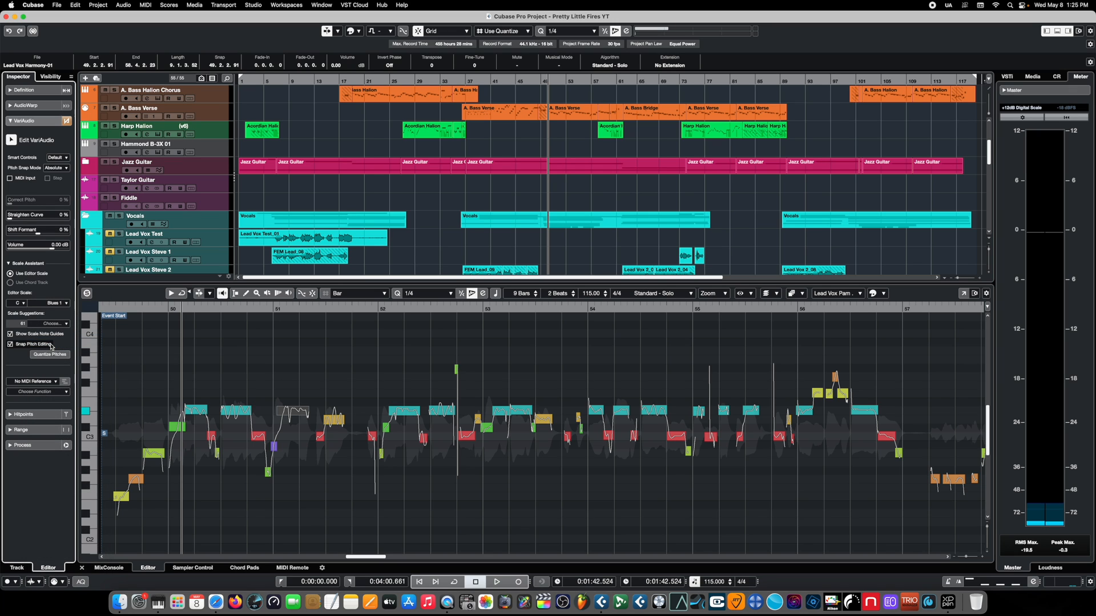
left_click(67, 306)
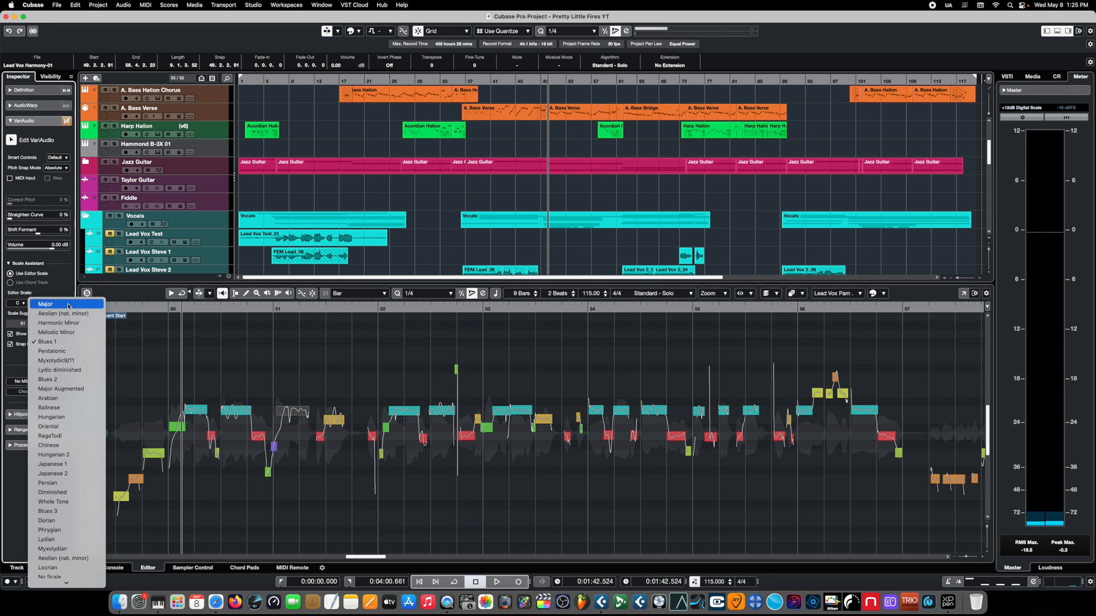
left_click(52, 341)
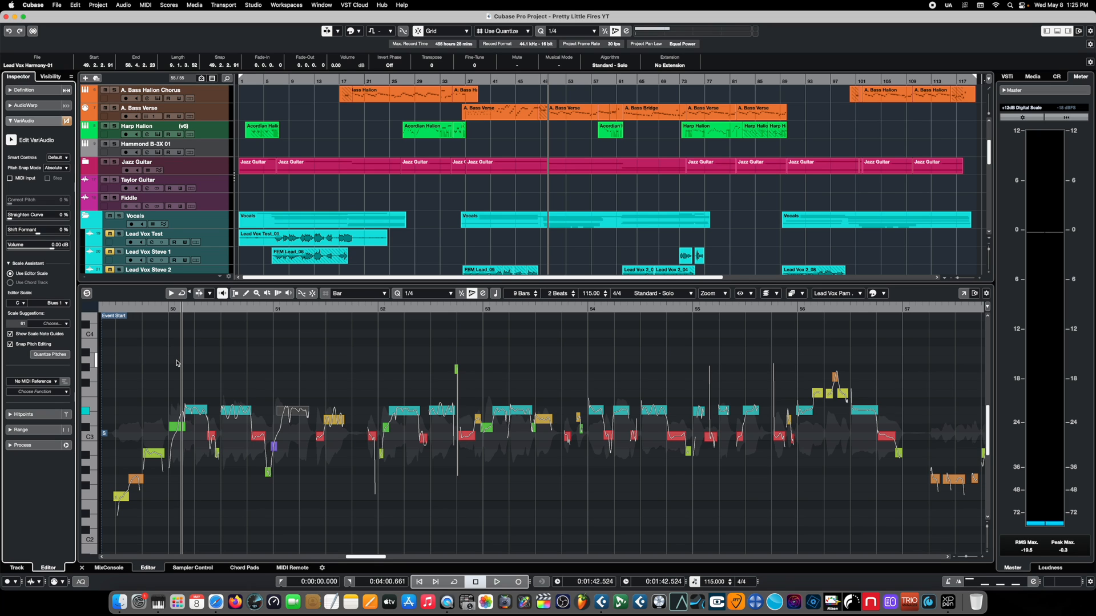
- Raise all harmony note segments together so the main notes sit on G3, and play back the result from bar 50
key("super+a")
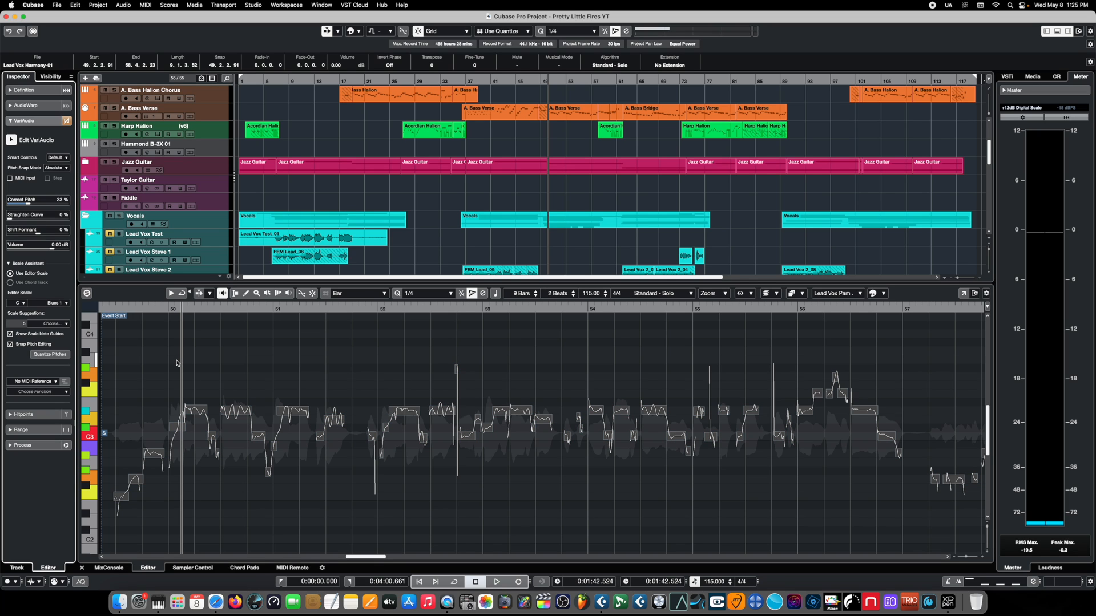
left_click_drag(244, 412, 244, 376)
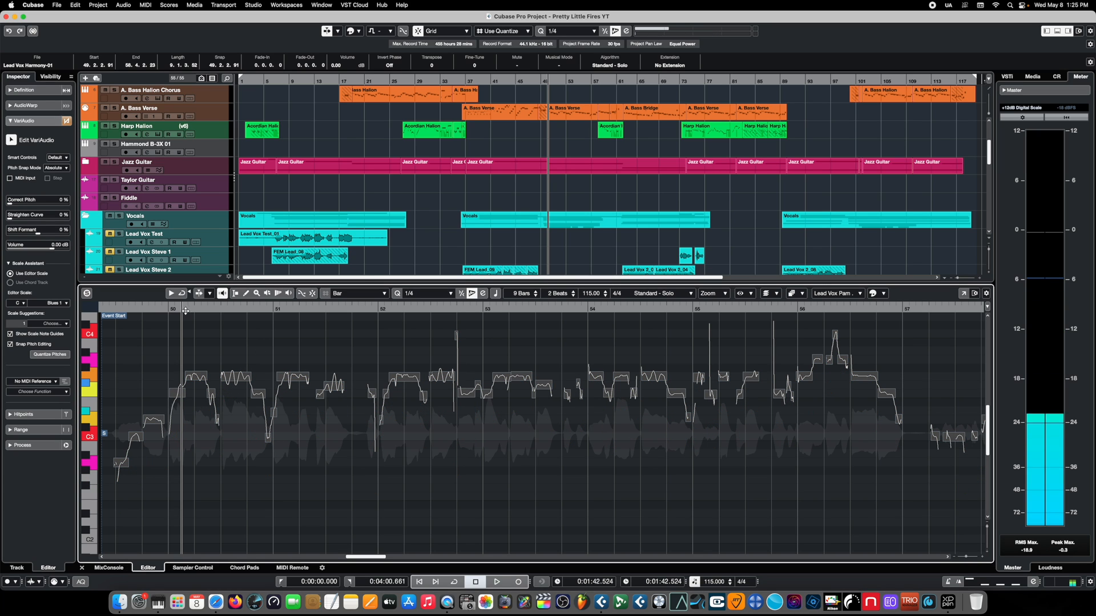
left_click(184, 311)
key("space")
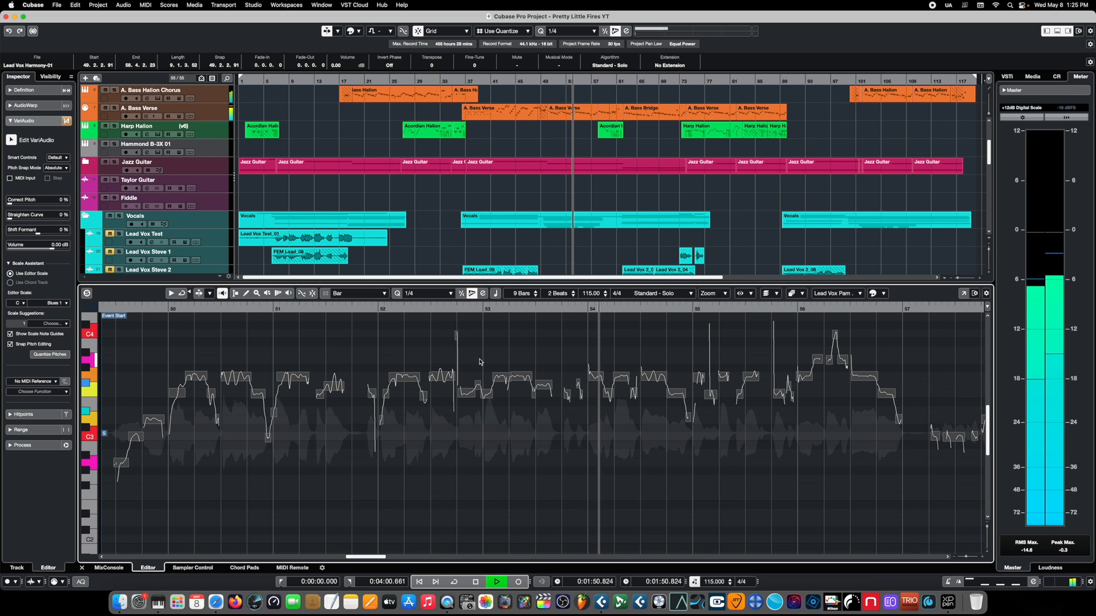
key("space")
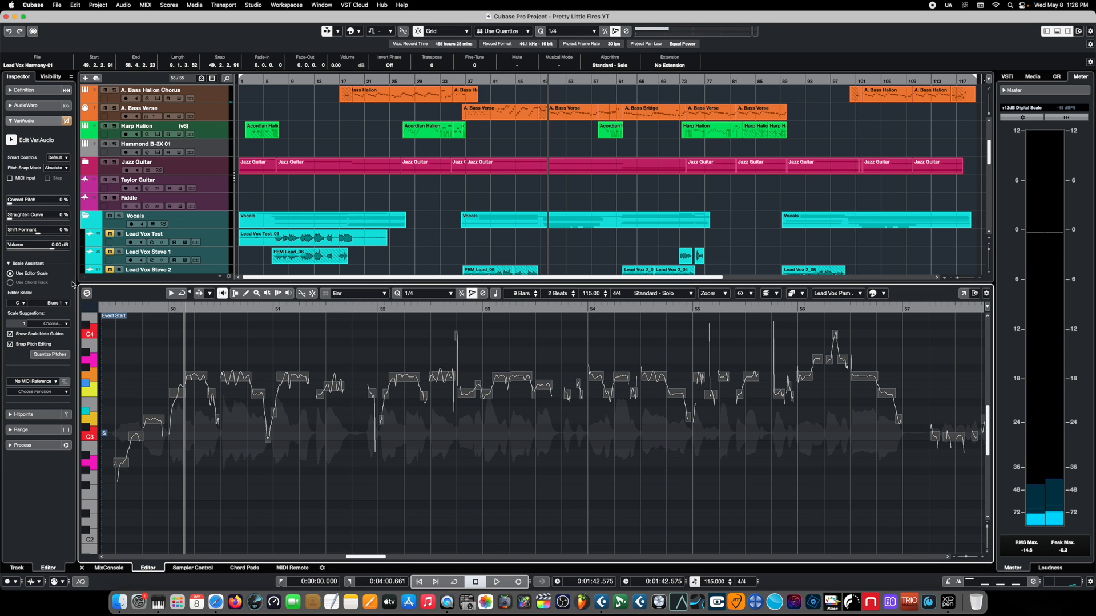
- Change the editor scale to Melodic Minor, snap the selected note segments to it and play back the harmony
left_click(60, 302)
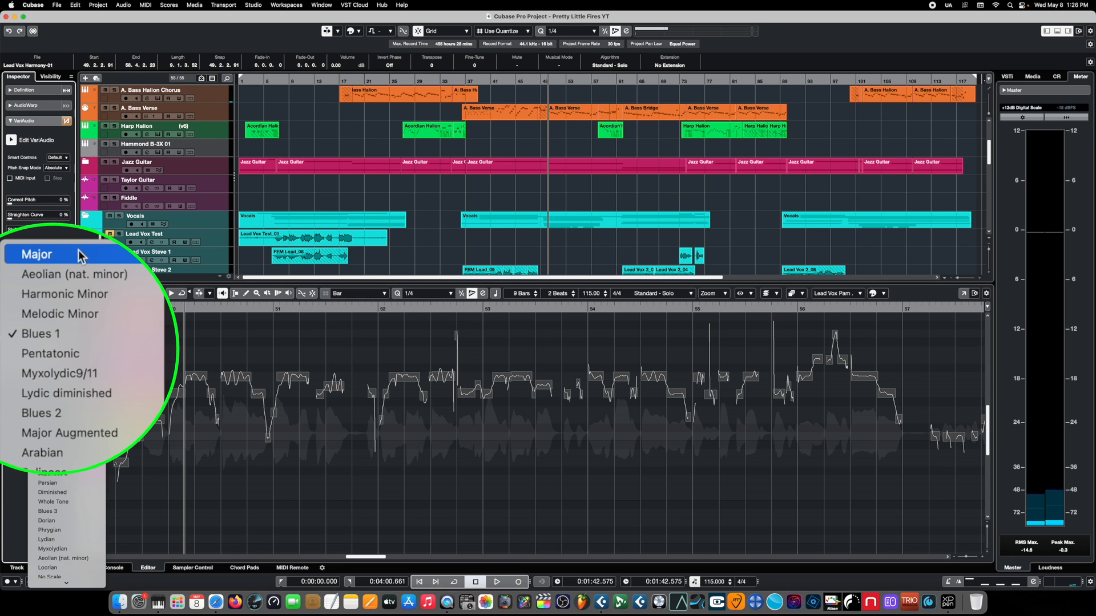
left_click(63, 313)
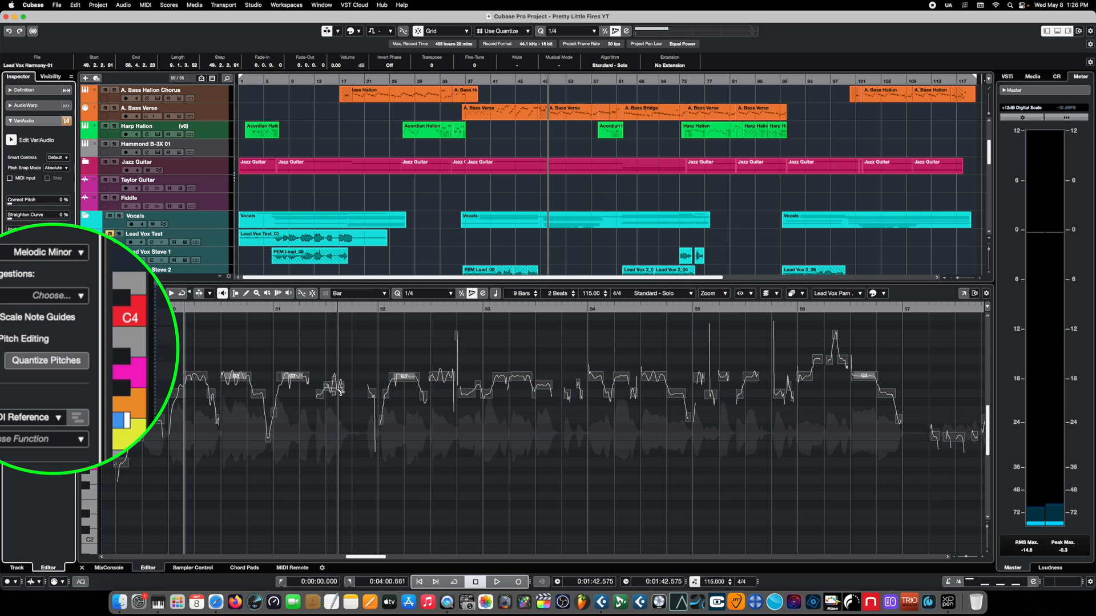
mouse_move(301, 379)
left_mouse_down()
mouse_move(303, 399)
mouse_move(302, 377)
left_mouse_up()
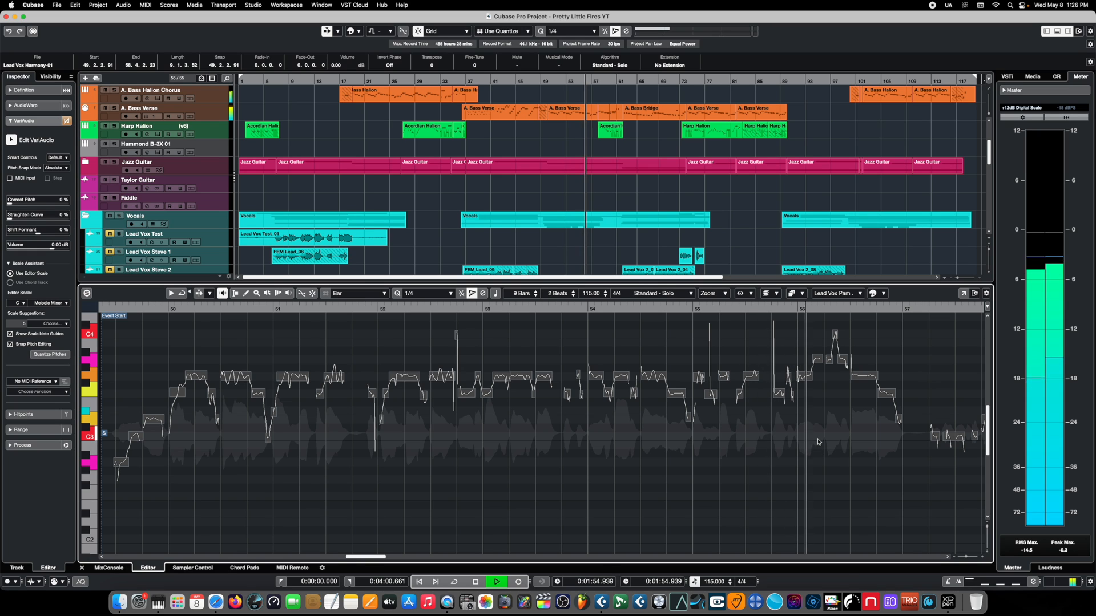
key("space")
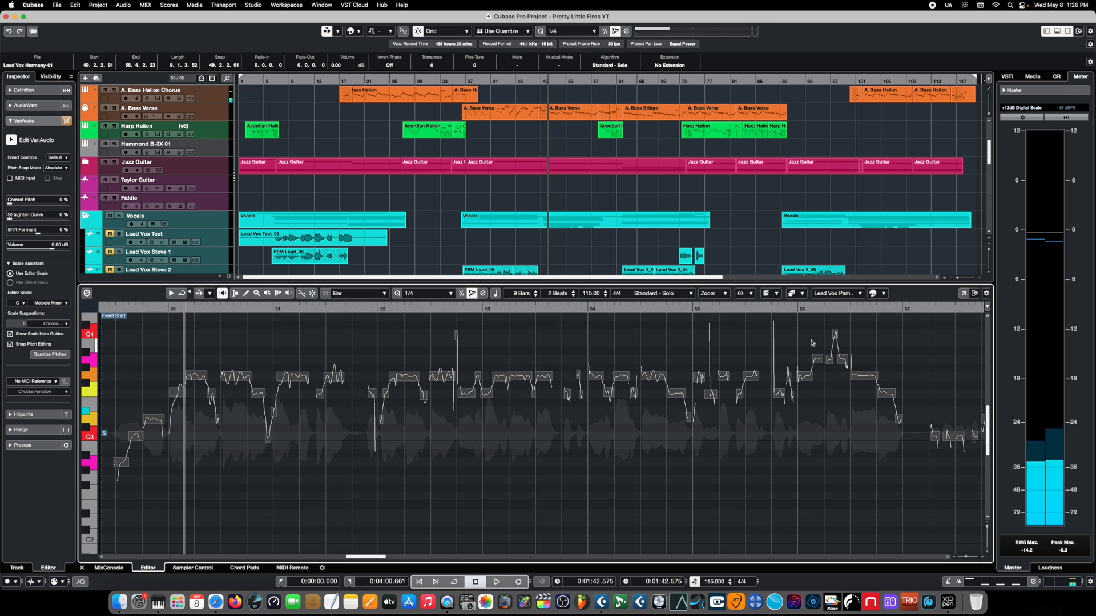
- Raise the group of high note segments after bar 56 so its lower notes sit on C4, and play back that passage
scroll(877, 357, "up", 2)
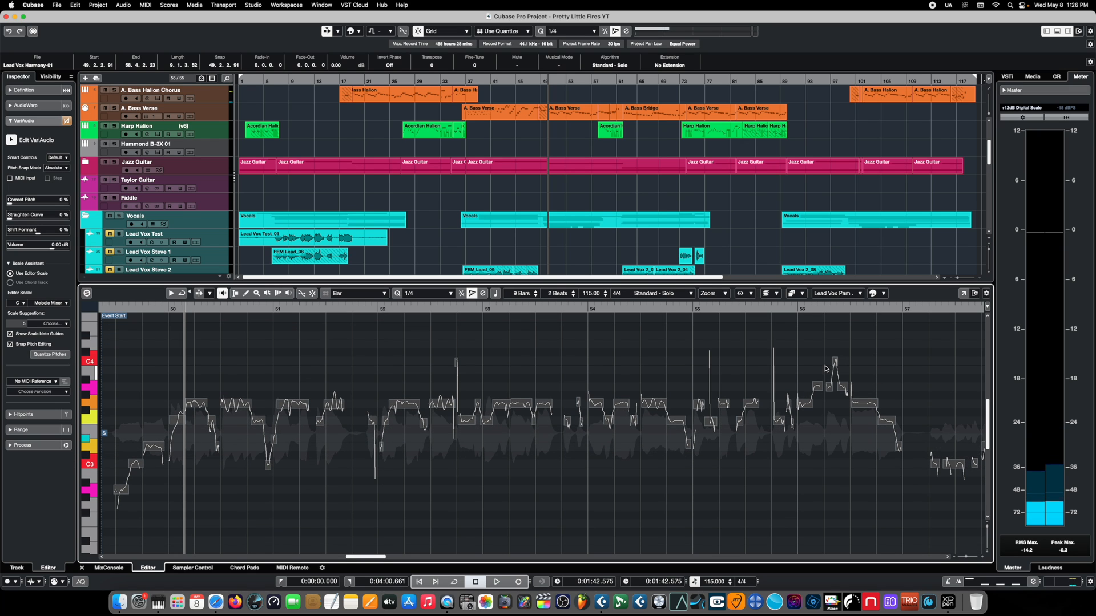
key("super+a")
left_click_drag(840, 381, 850, 390)
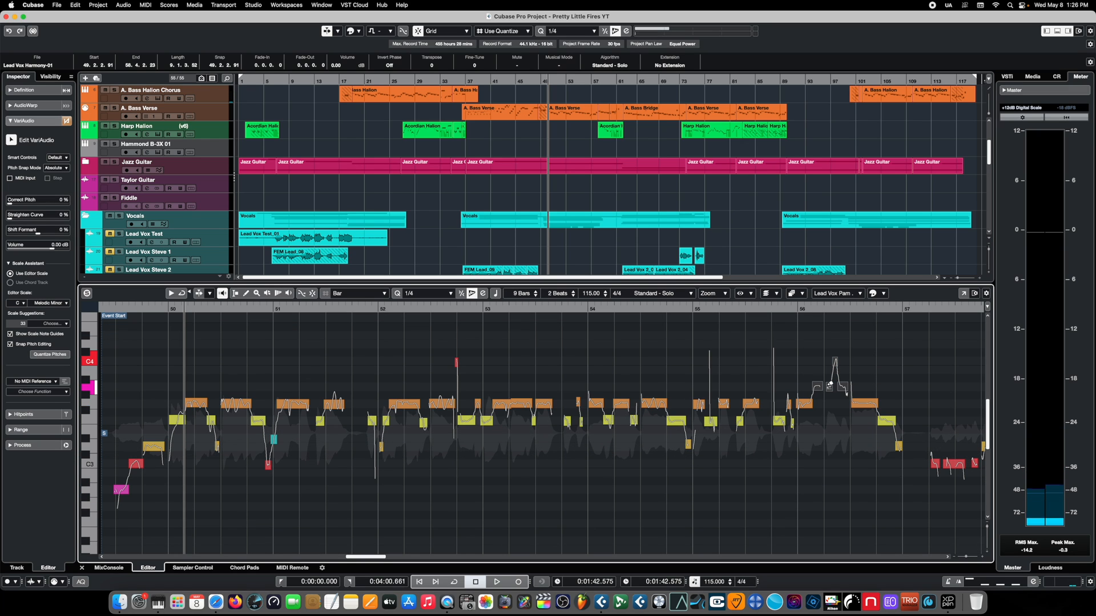
left_click_drag(819, 389, 822, 361)
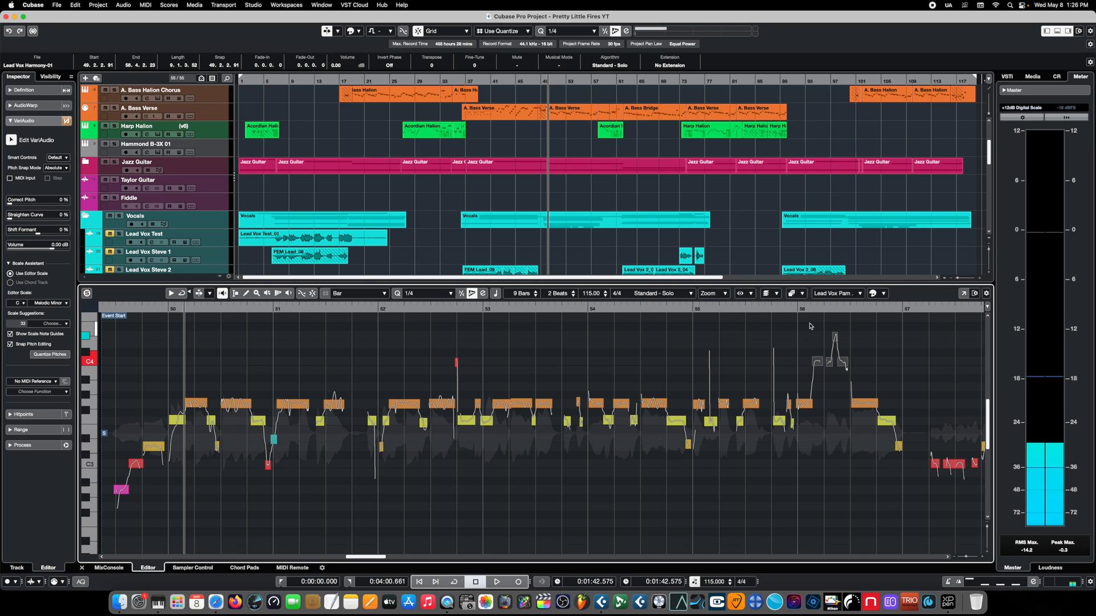
left_click(769, 309)
key("space")
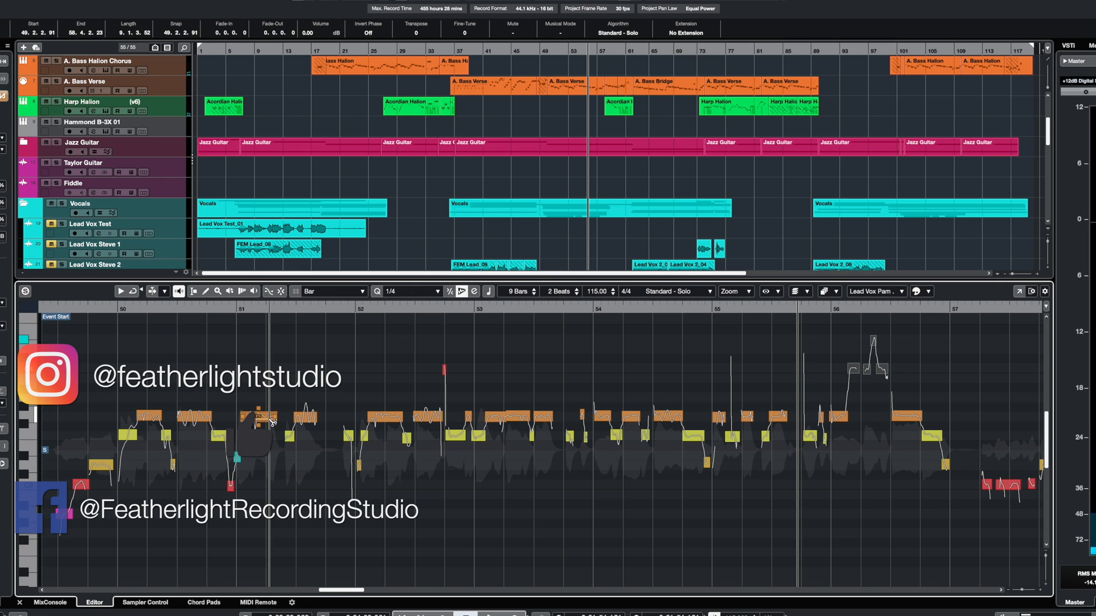
- Select all note segments in the harmony vocal clip
key("super+a")
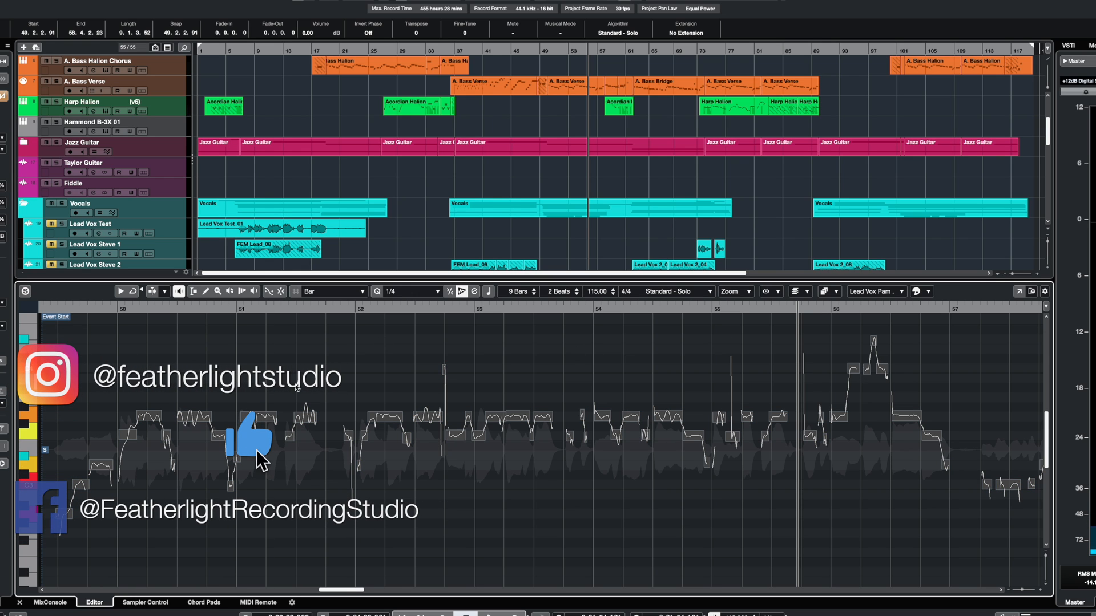
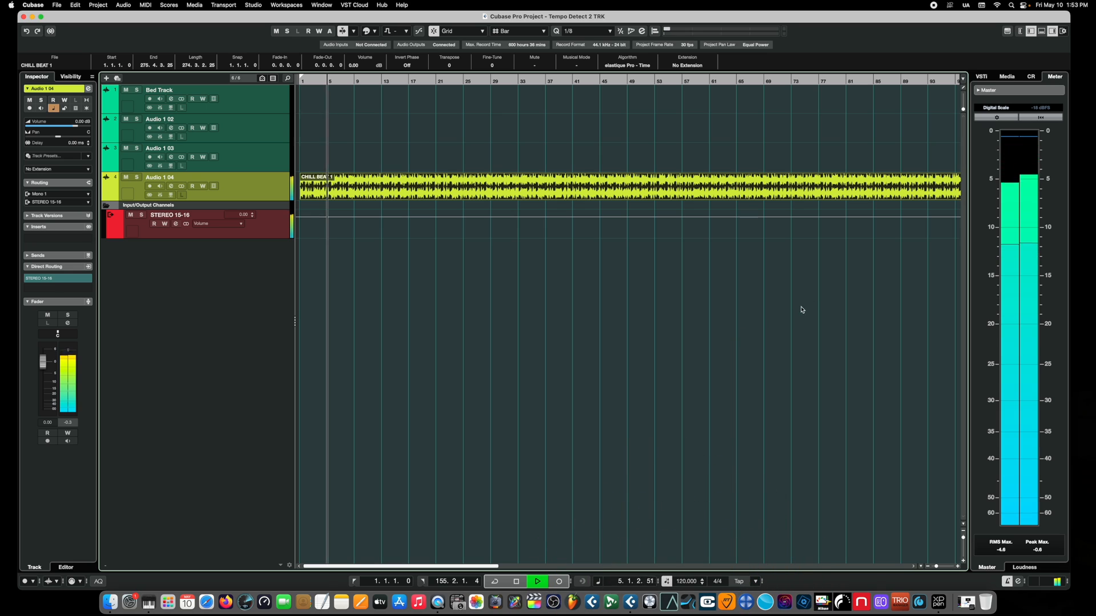
- Return to the project start and analyze the CHILL BEAT 1 event with Tempo Detection
key("space")
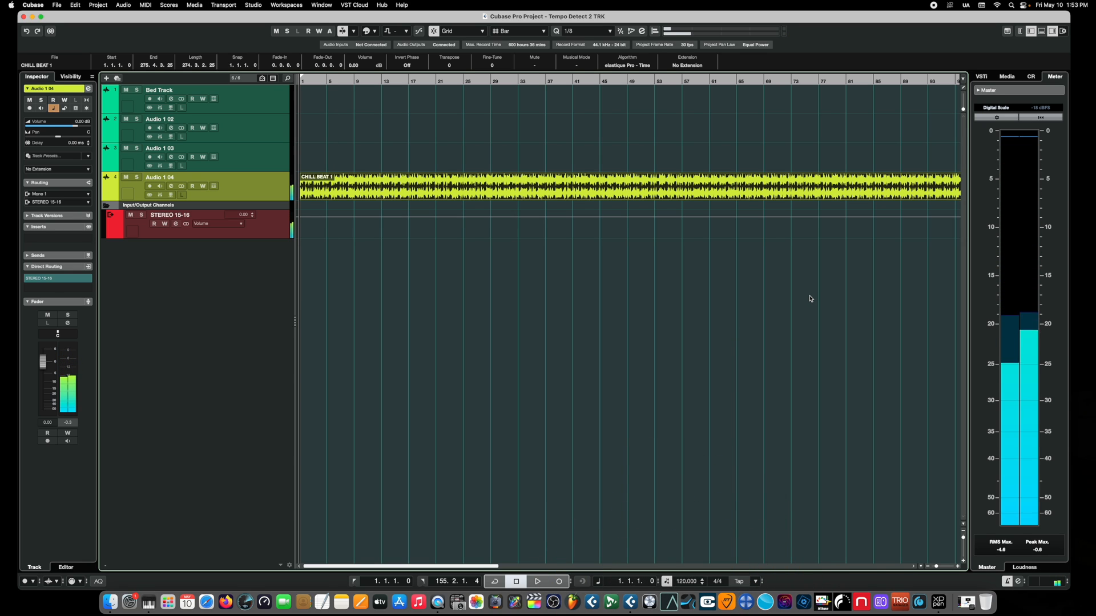
key("Home")
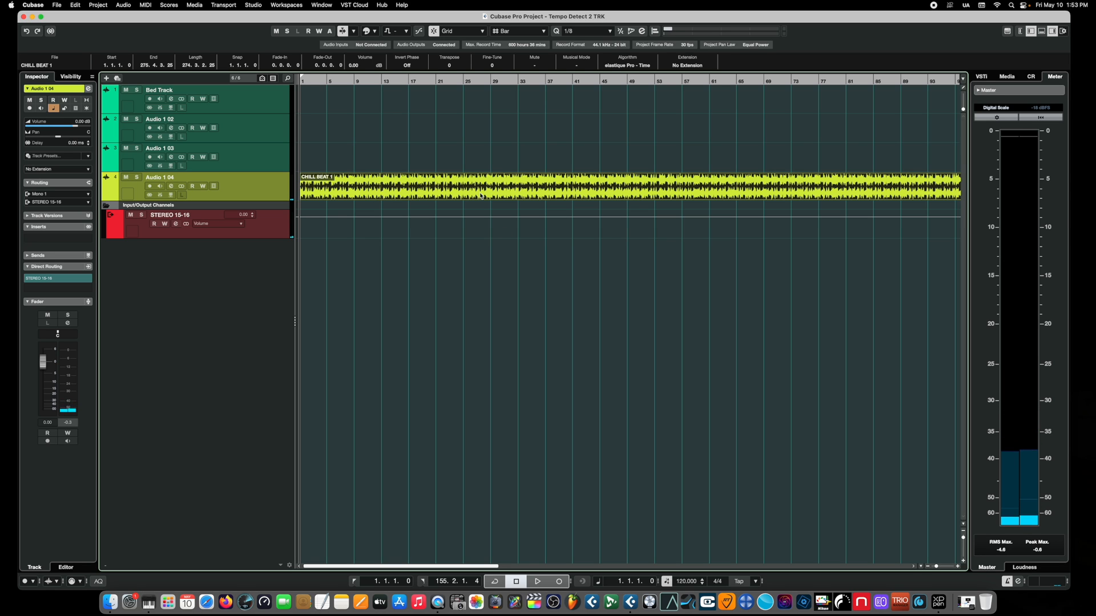
left_click(457, 129)
left_click(448, 193)
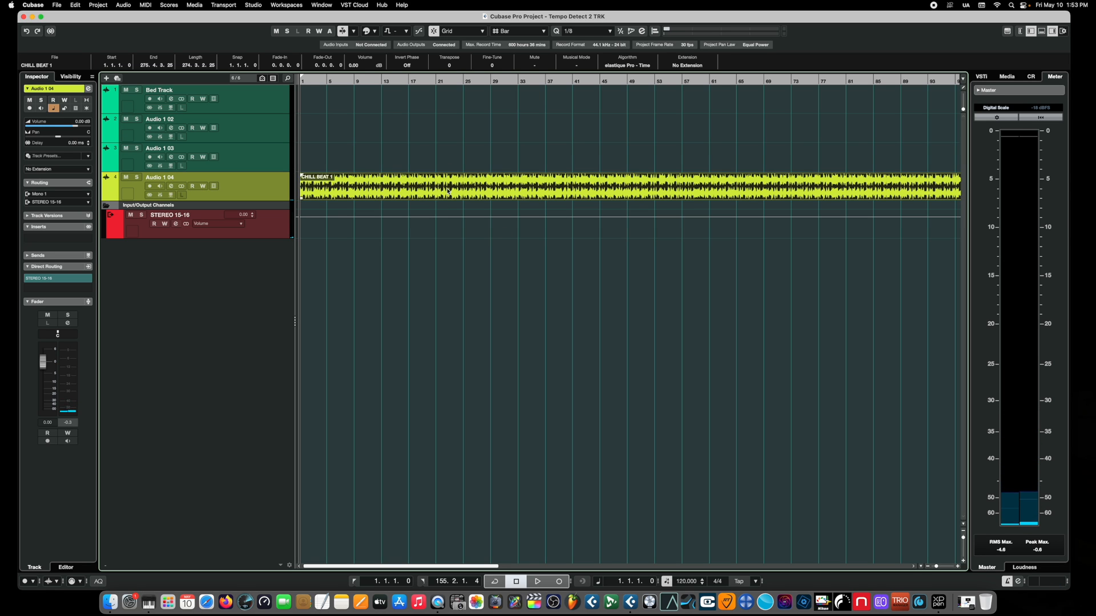
left_click(99, 7)
left_click(119, 155)
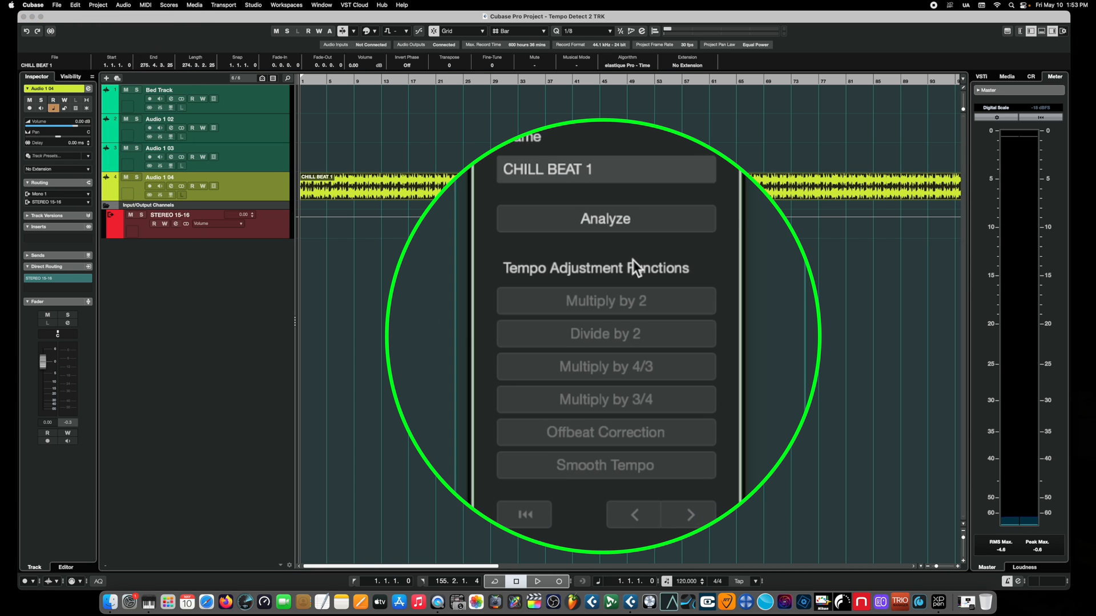
left_click(598, 222)
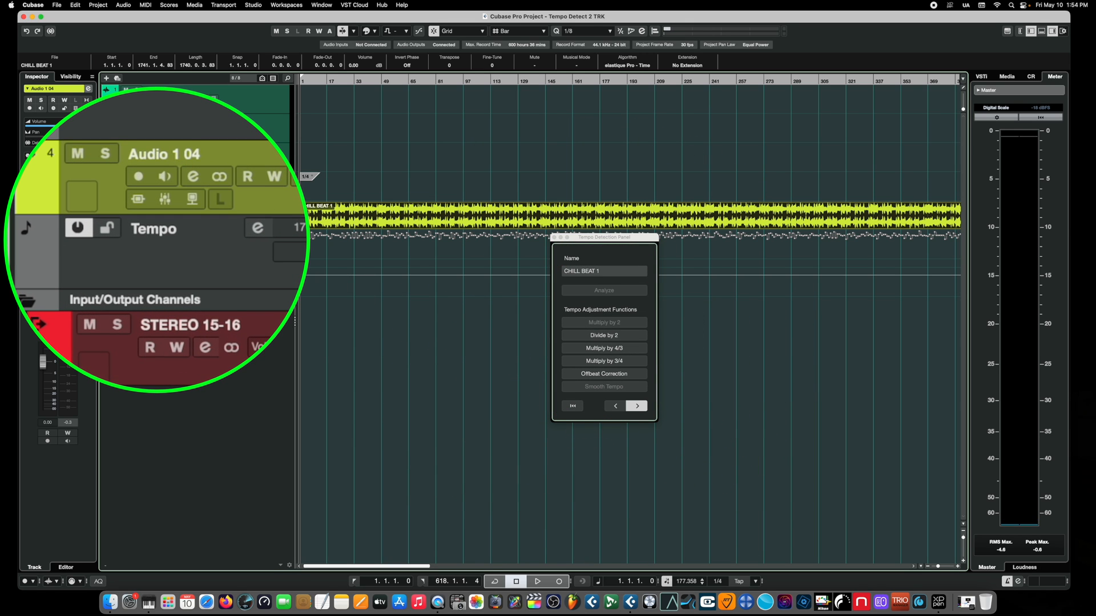
- Examine the detected tempo values on the Tempo track and play back the beat against them
left_click(165, 250)
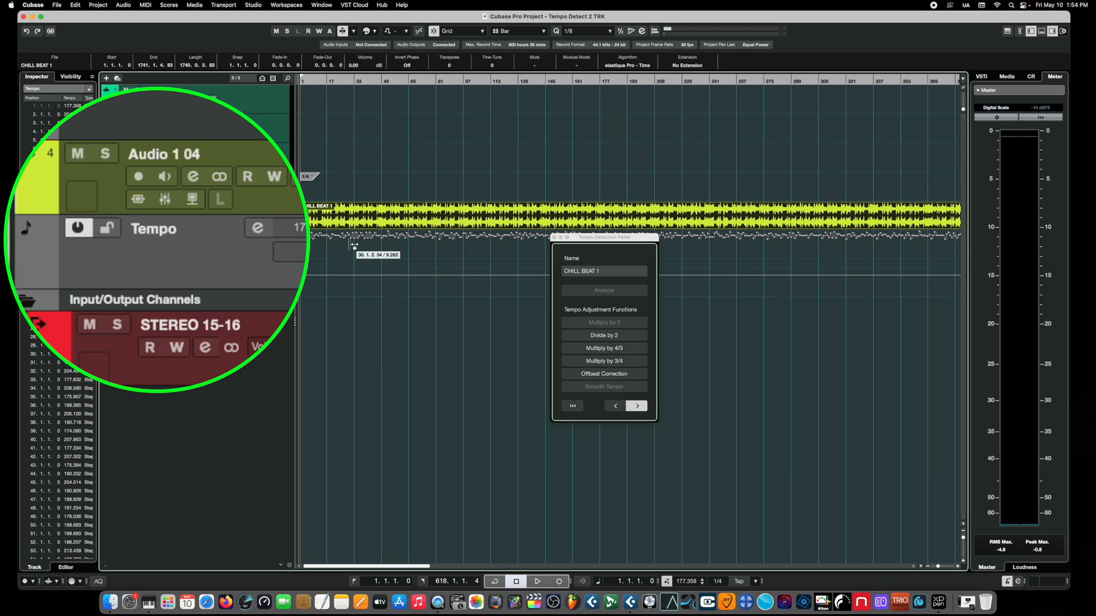
left_click(280, 220)
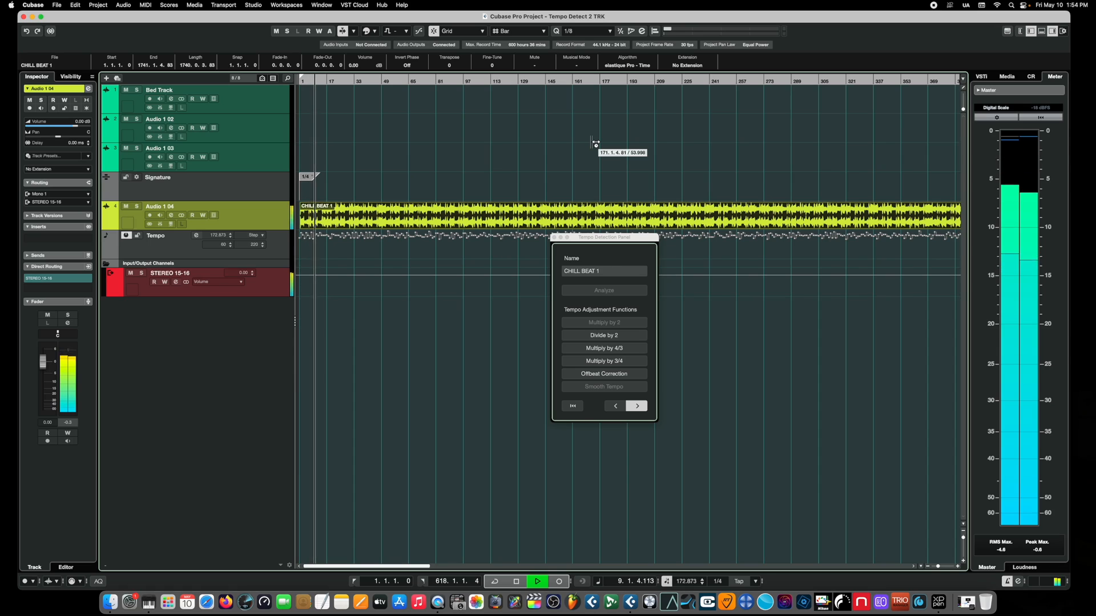
key("space")
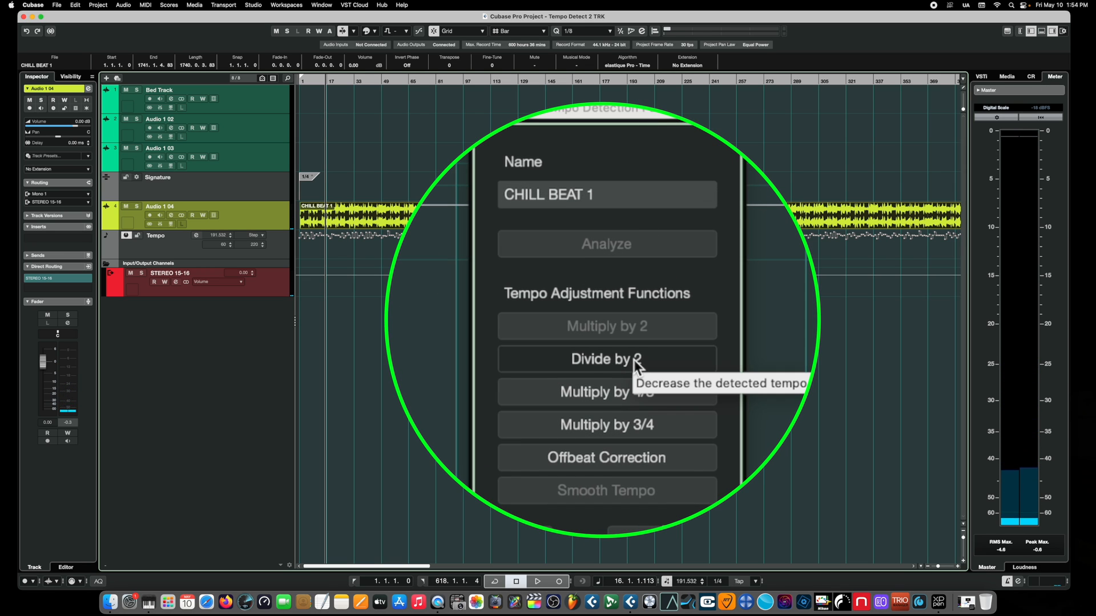
- Divide the detected tempo by 2 and play back the beat to check it
left_click(616, 338)
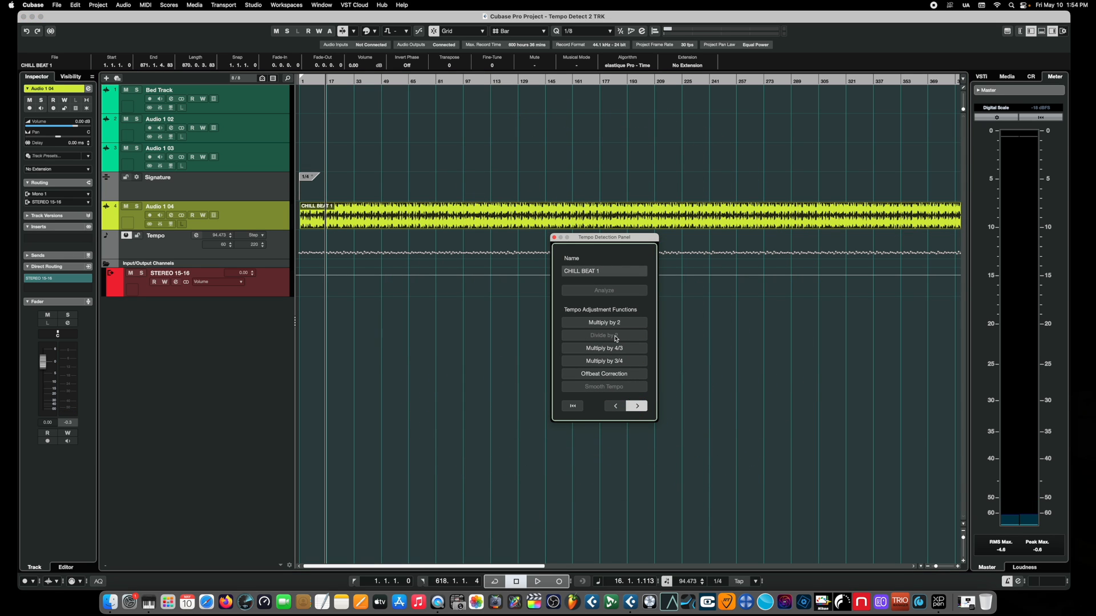
key("space")
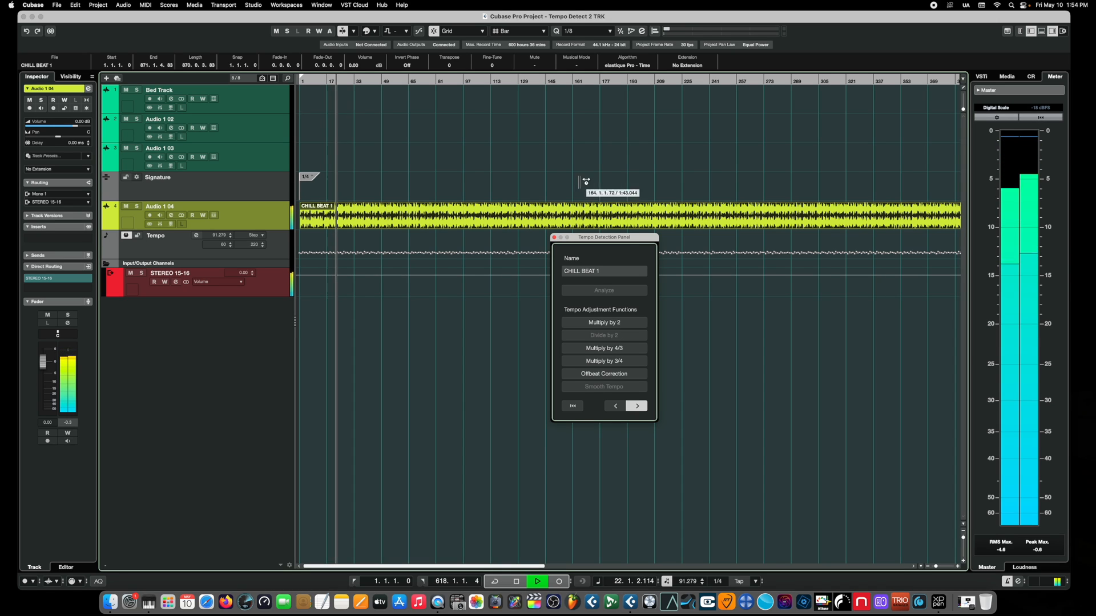
key("space")
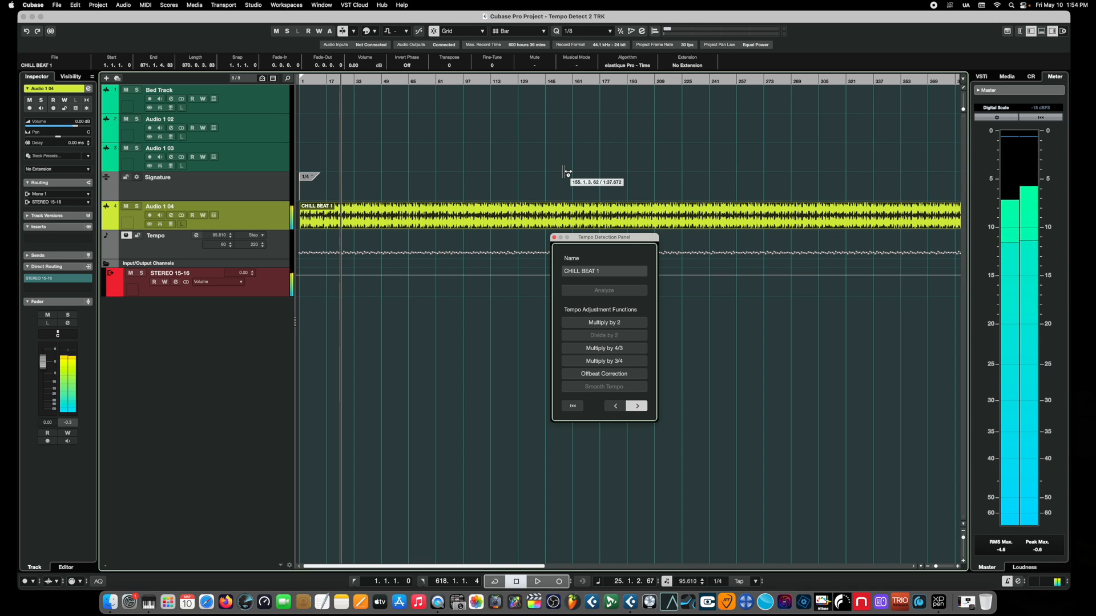
- Select the Signature track and play the beat from the project start to check the bar counting
left_click(262, 189)
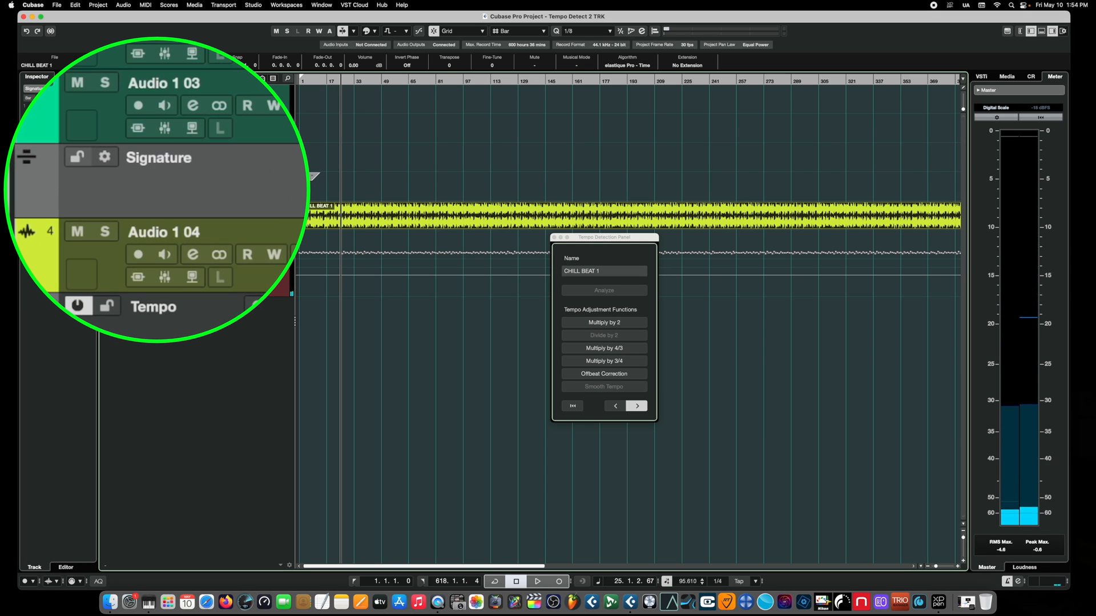
key("period")
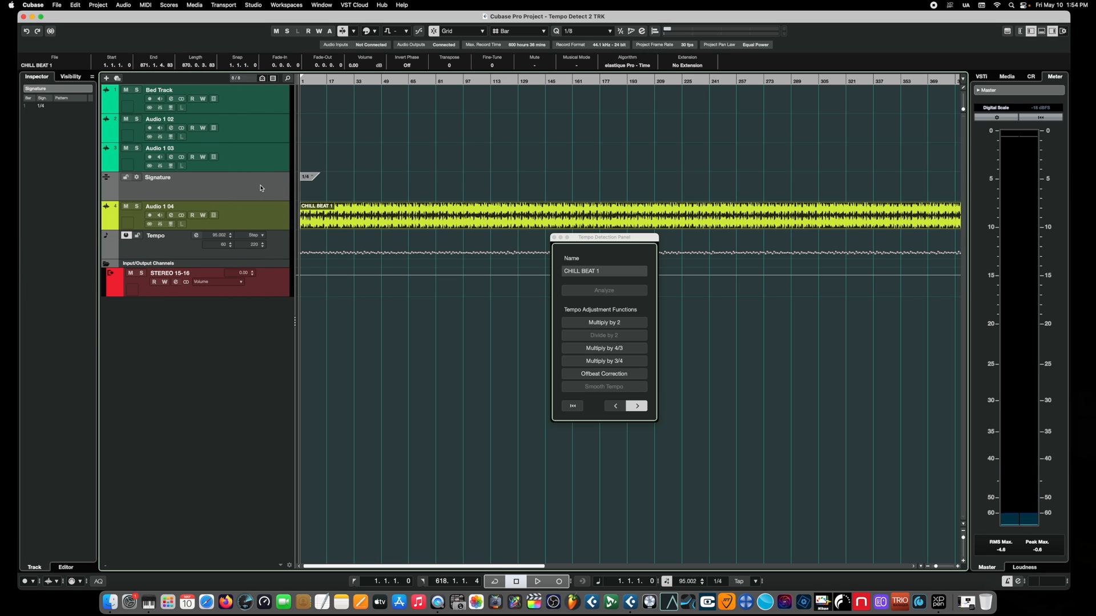
key("space")
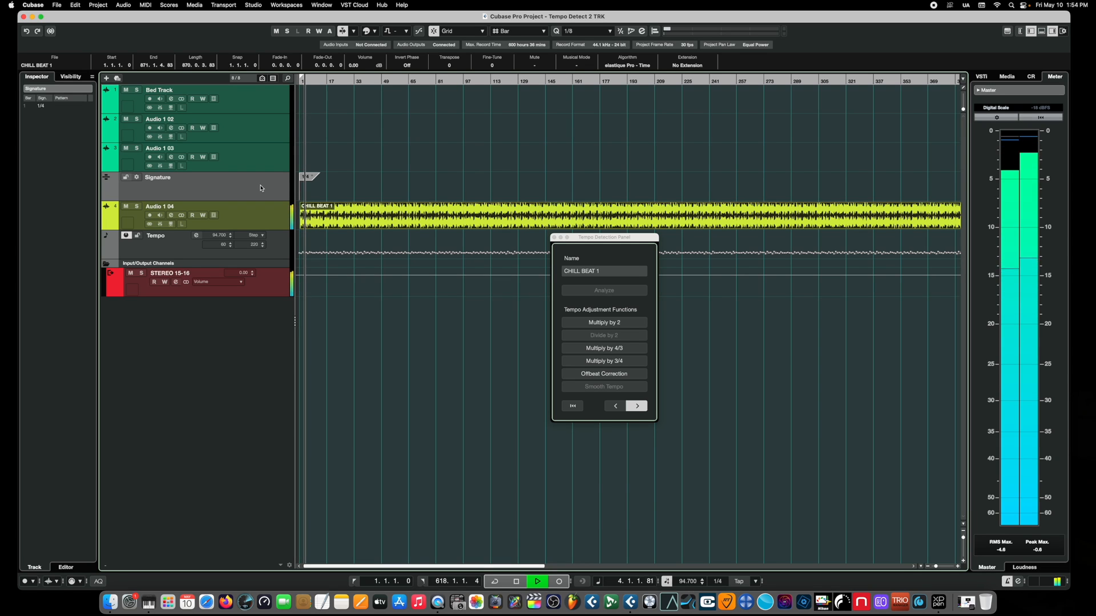
key("space")
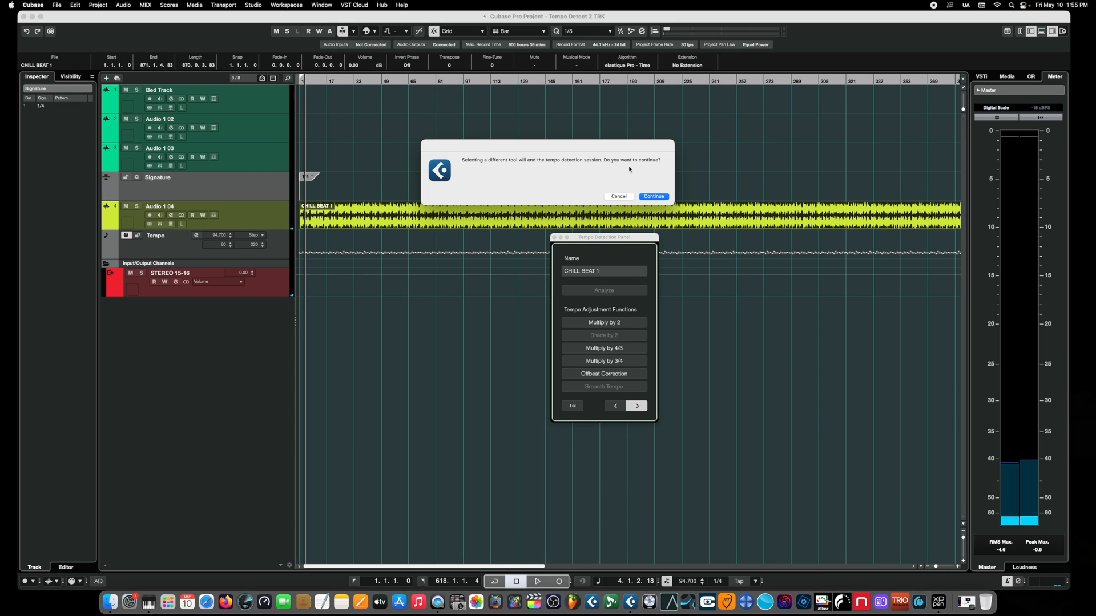
- End the tempo detection session and change the time signature at bar 1 to 4/4
left_click(654, 196)
double_click(302, 176)
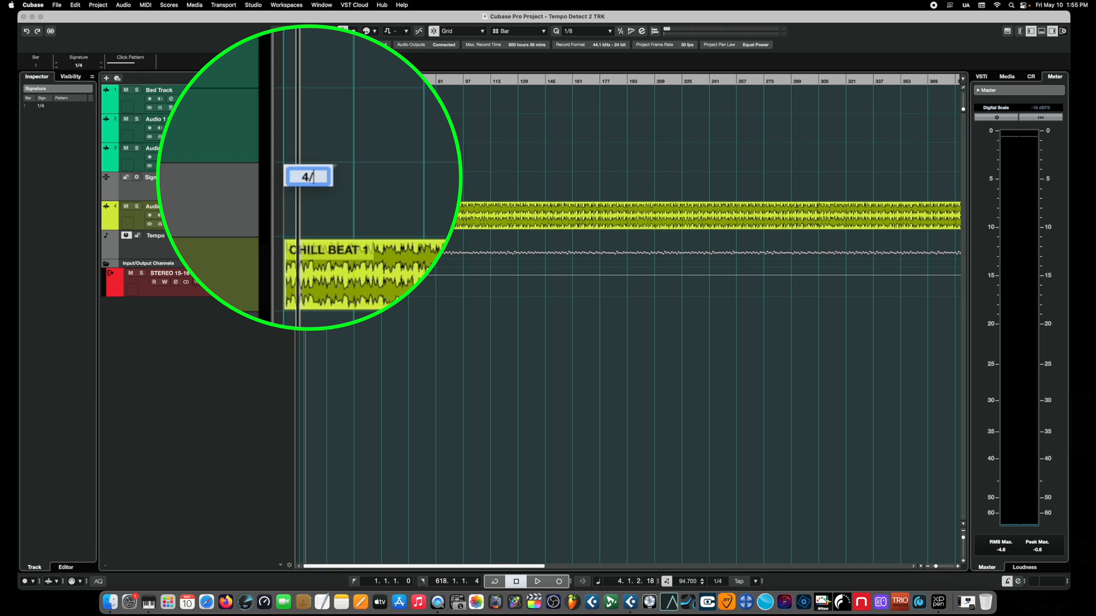
type("4/4")
key("Return")
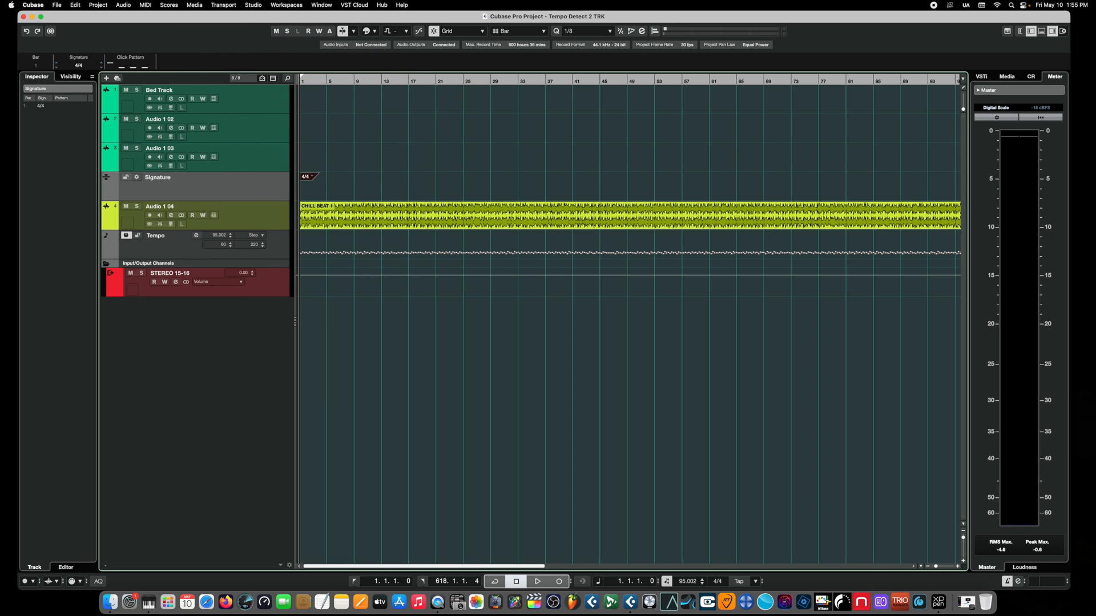
- Play the opening bars of the beat, and play the quieter passage from about bar 112
key("space")
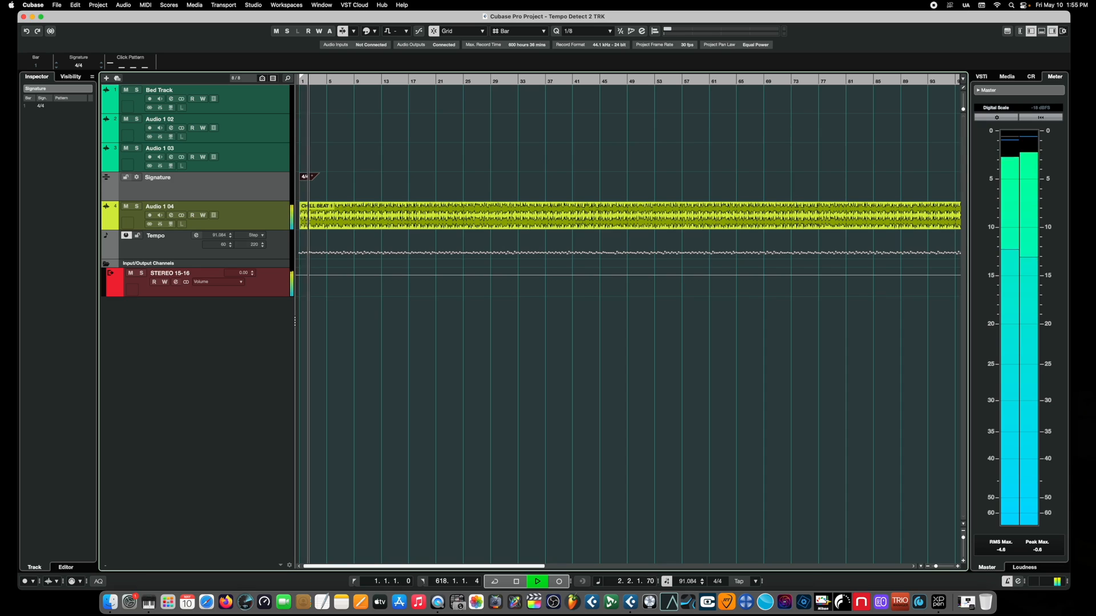
key("space")
left_click_drag(540, 566, 740, 567)
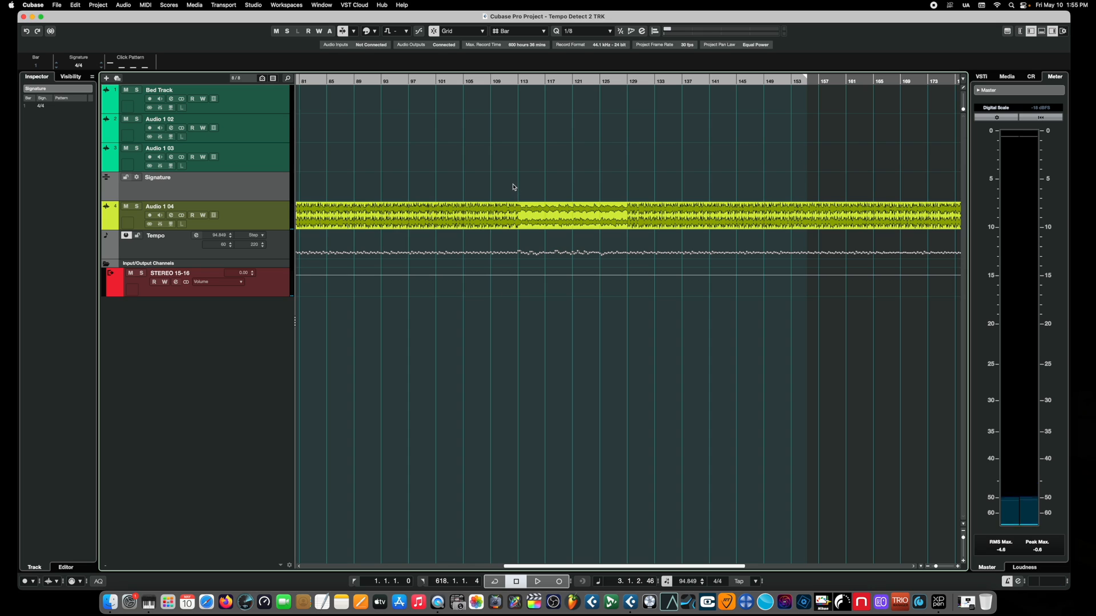
left_click(508, 80)
key("space")
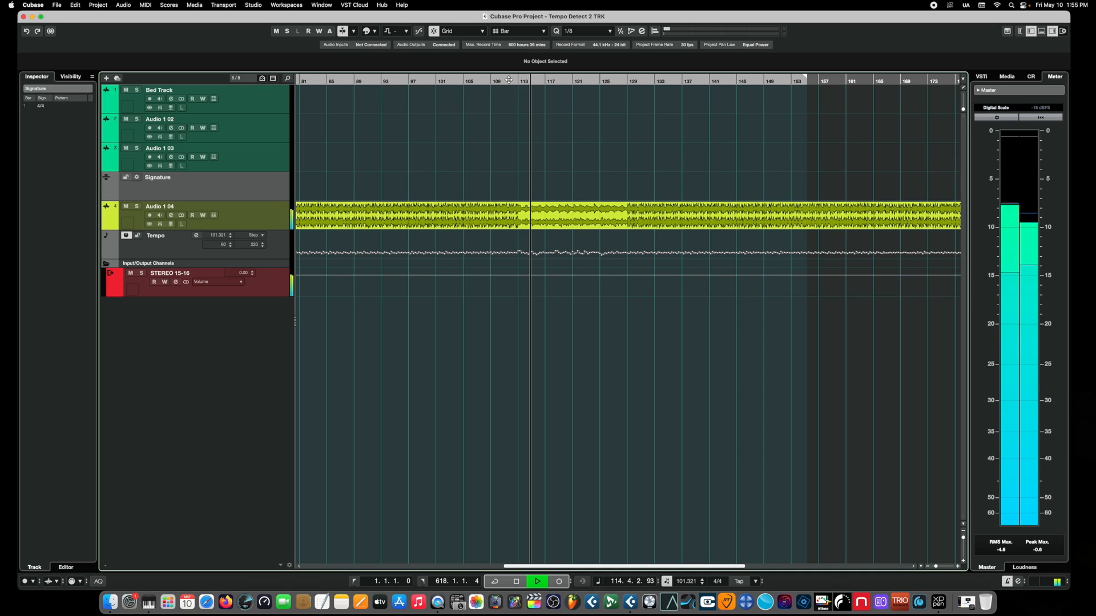
key("space")
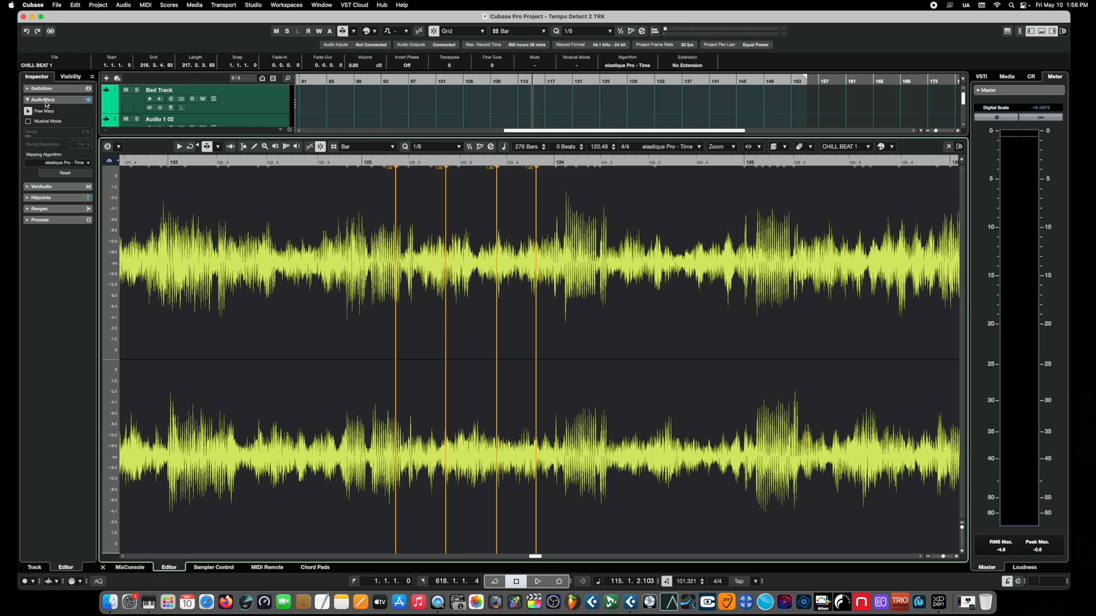
- Examine the hitpoints of the CHILL BEAT 1 event's quieter passage, and close the sample editor
left_click(46, 100)
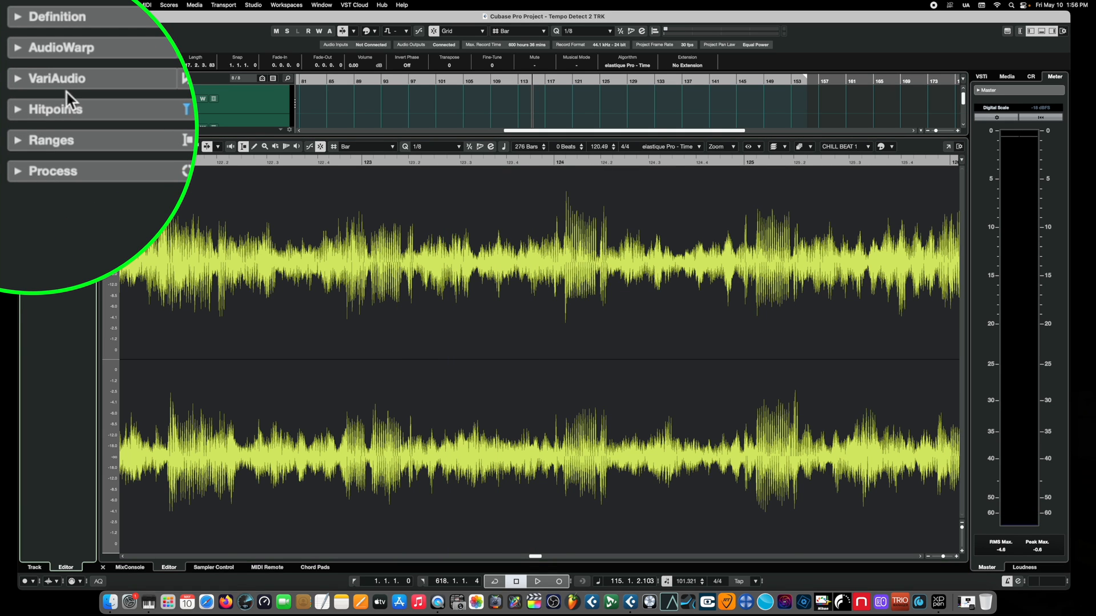
left_click(69, 109)
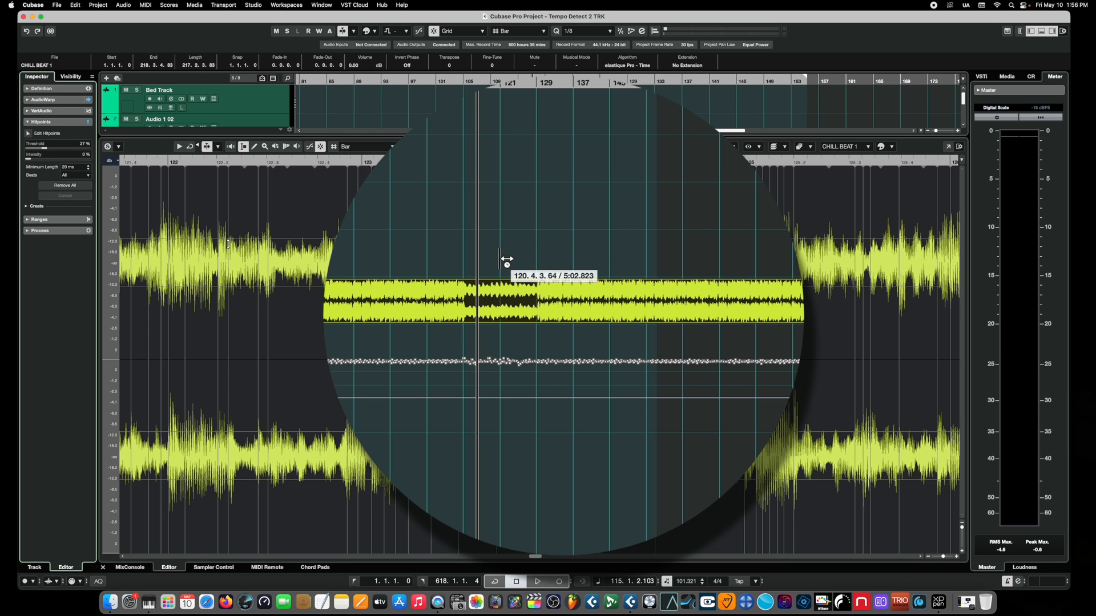
left_click(102, 567)
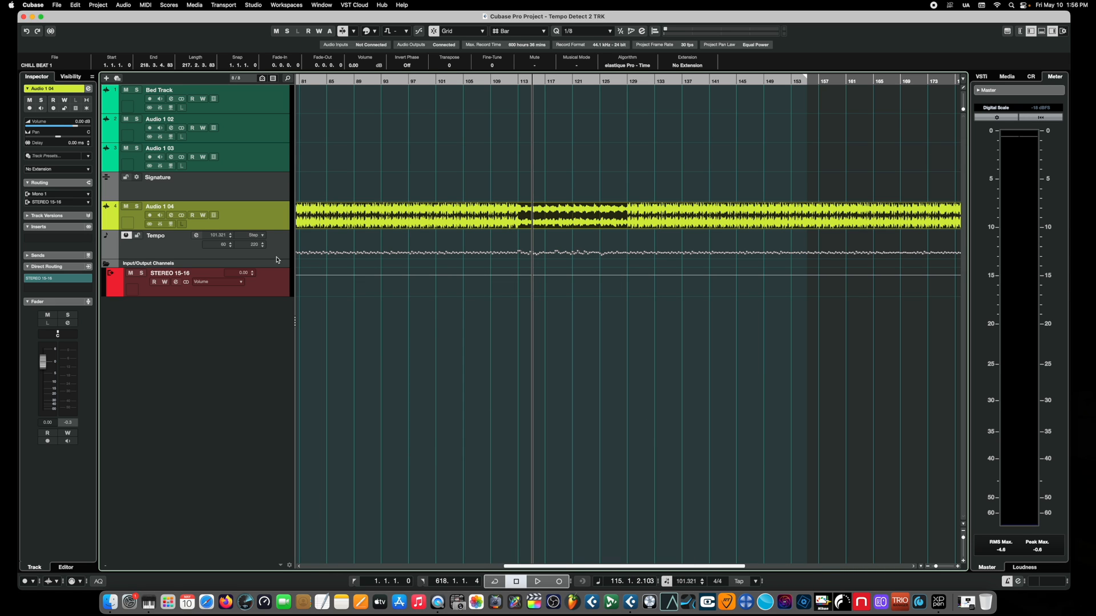
- Increase the Tempo track's height and enlarge the display of its tempo points between bars 107 and 133
left_click_drag(276, 257, 304, 459)
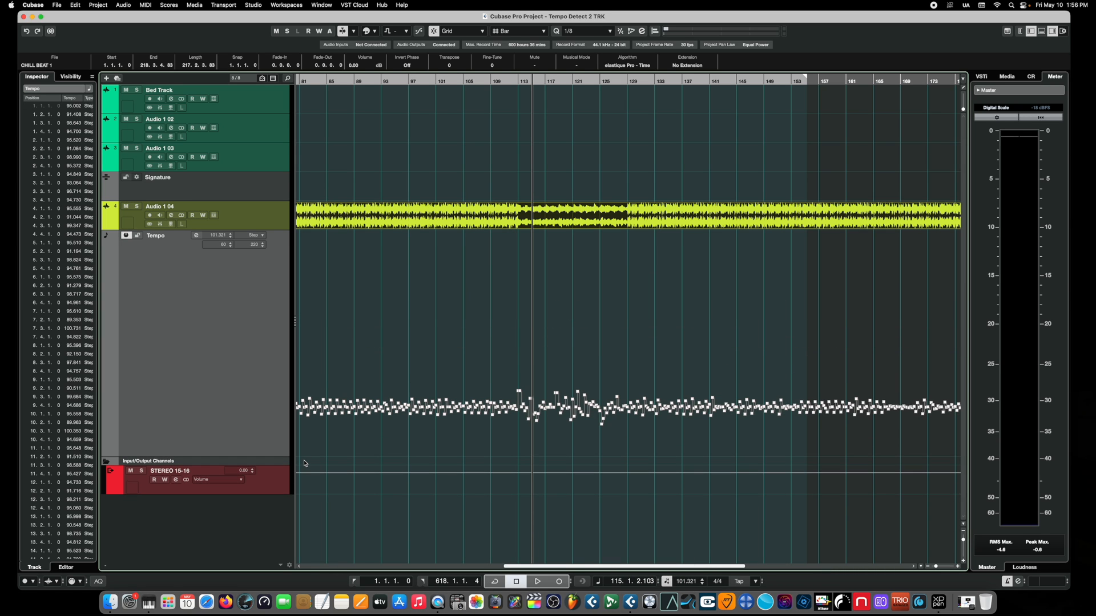
key("h")
key("h")
key("h")
key("h")
key("h")
key("h")
key("h")
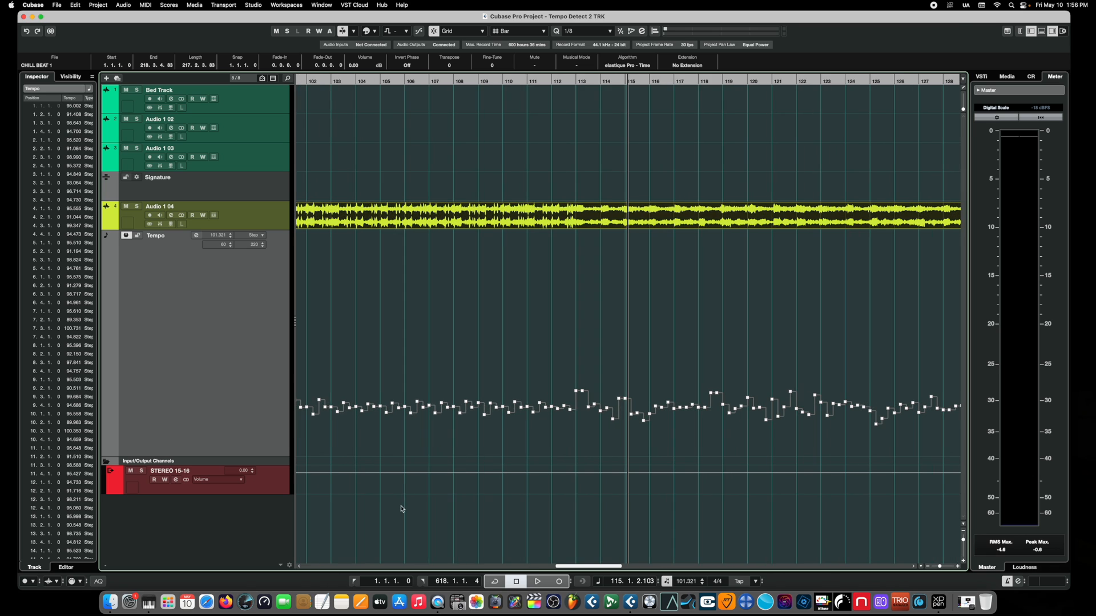
left_click_drag(585, 566, 598, 566)
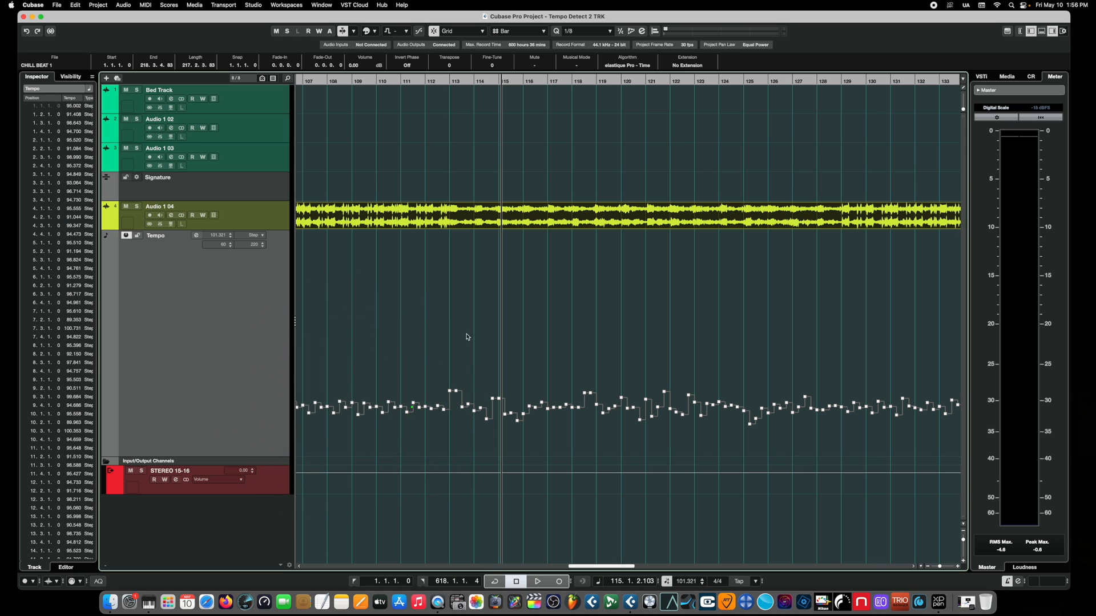
- Draw a nearly flat line of tempo points at about 95 BPM from bar 113 to bar 129
right_click(450, 340)
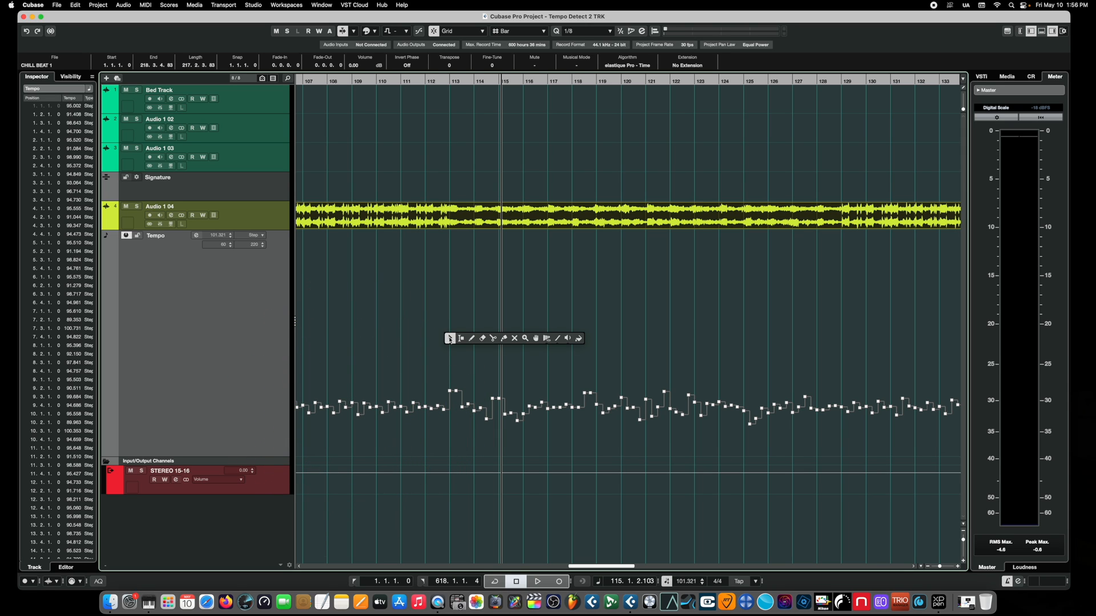
left_click(483, 339)
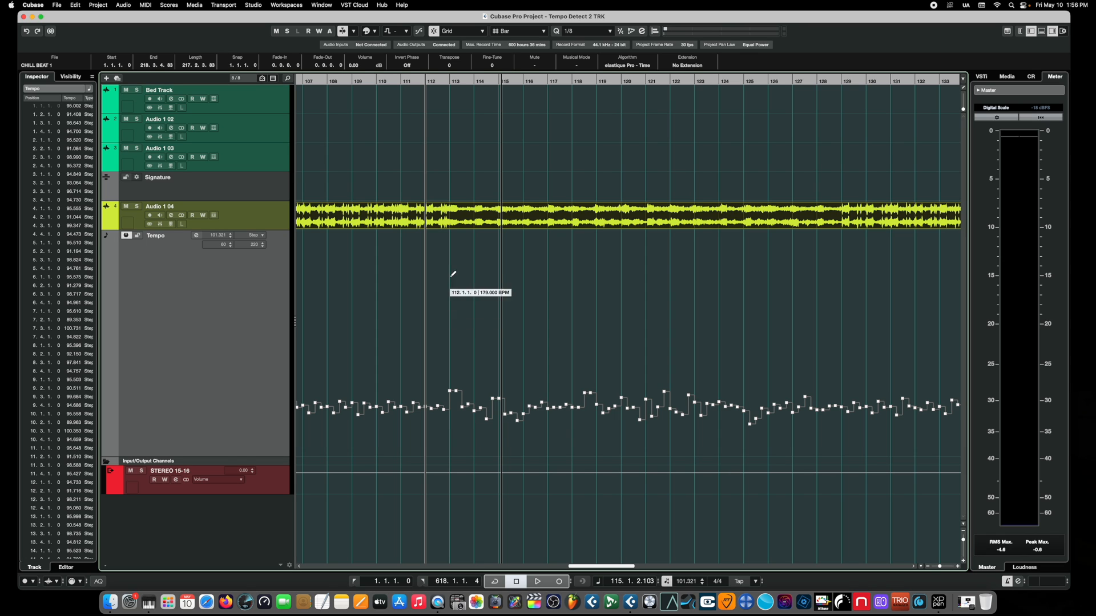
left_click_drag(454, 406, 845, 406)
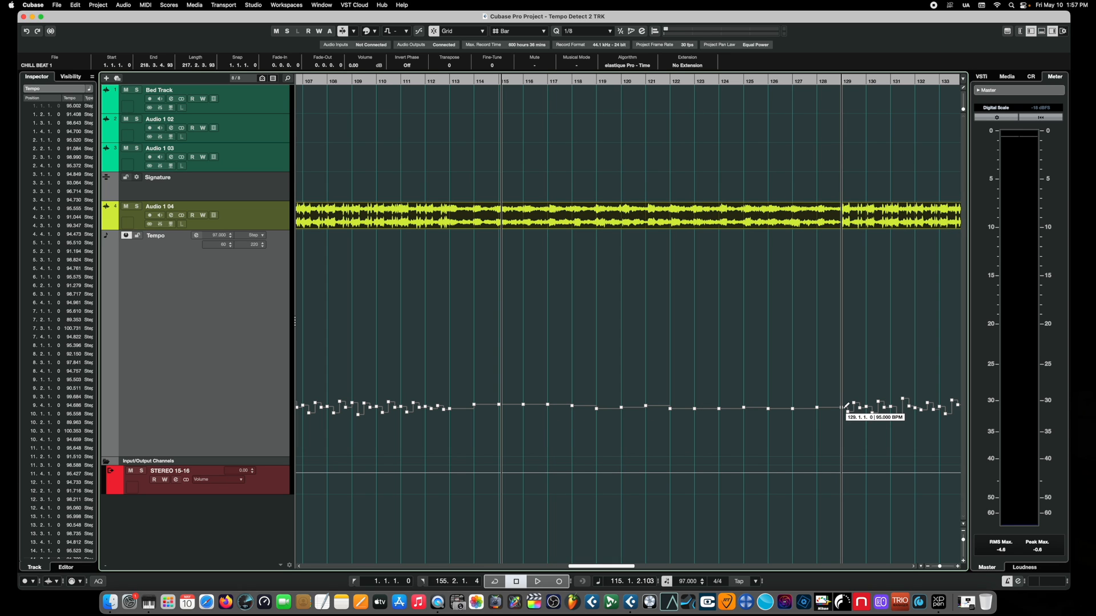
left_click_drag(845, 406, 844, 408)
- Delete the tempo points between bars 113 and 129, and set the point at bar 113 to 95 BPM
right_click(512, 364)
left_click(523, 365)
left_click_drag(469, 387, 834, 436)
key("Delete")
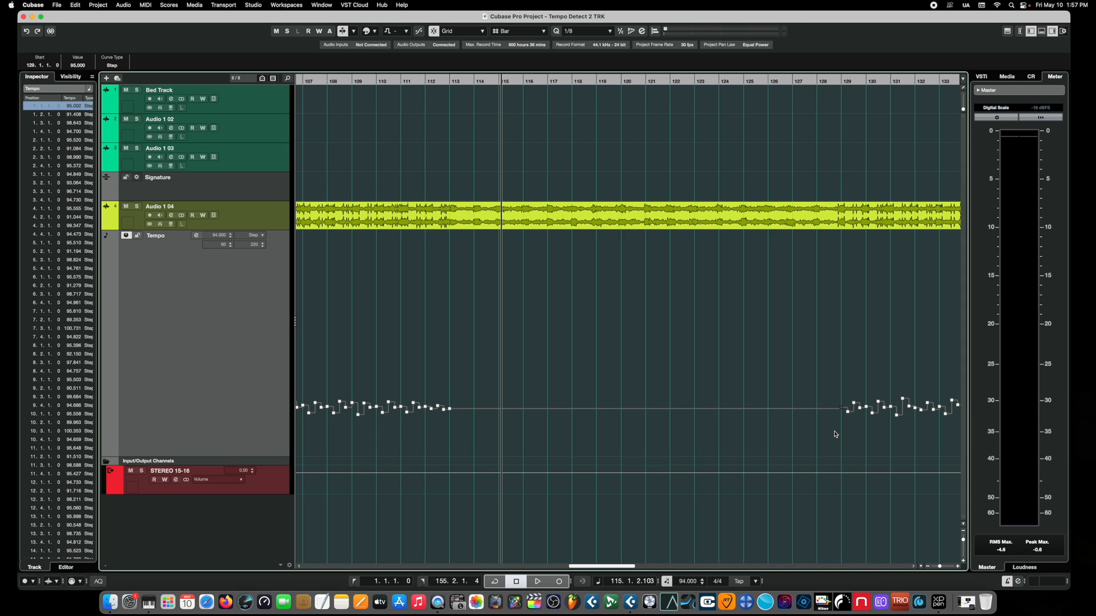
left_click(451, 411)
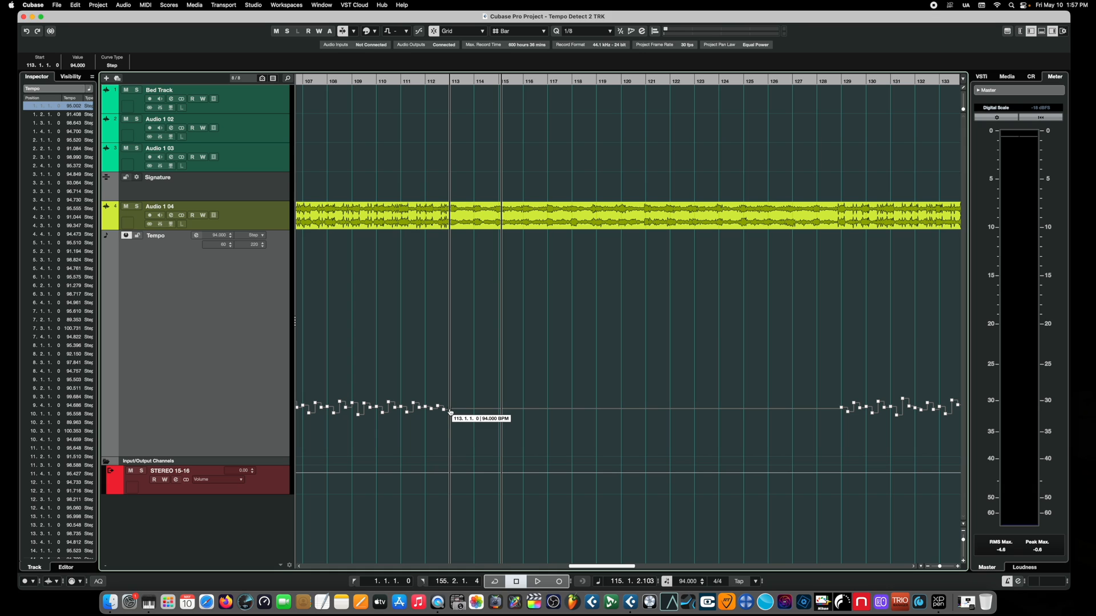
left_click_drag(451, 411, 451, 410)
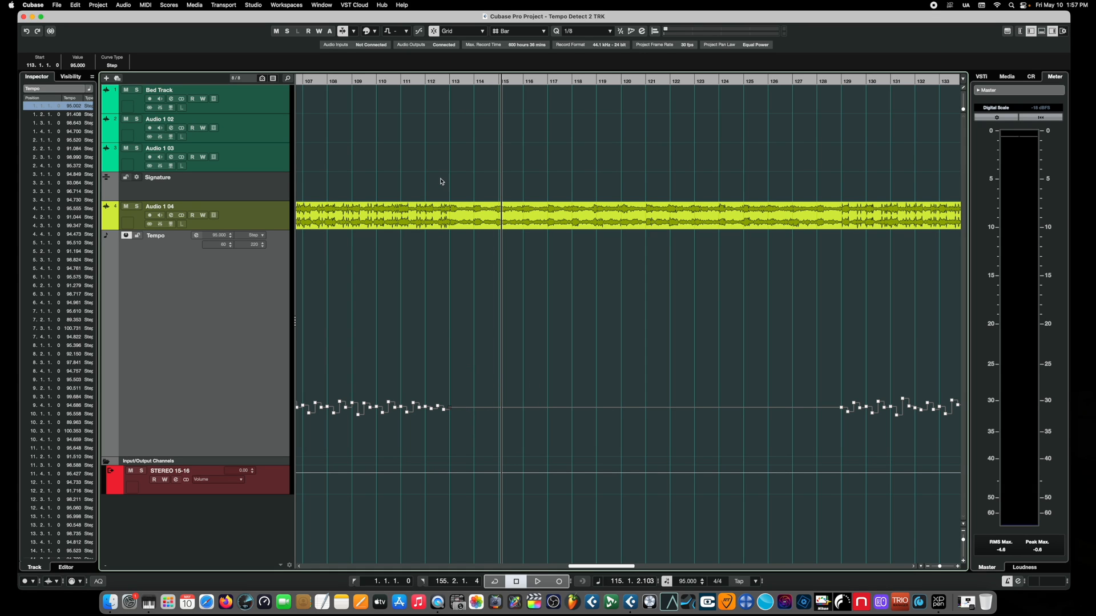
- Play the beat from bar 110 and again from bar 128 to check the flattened tempo passage up to bar 129
left_click(374, 83)
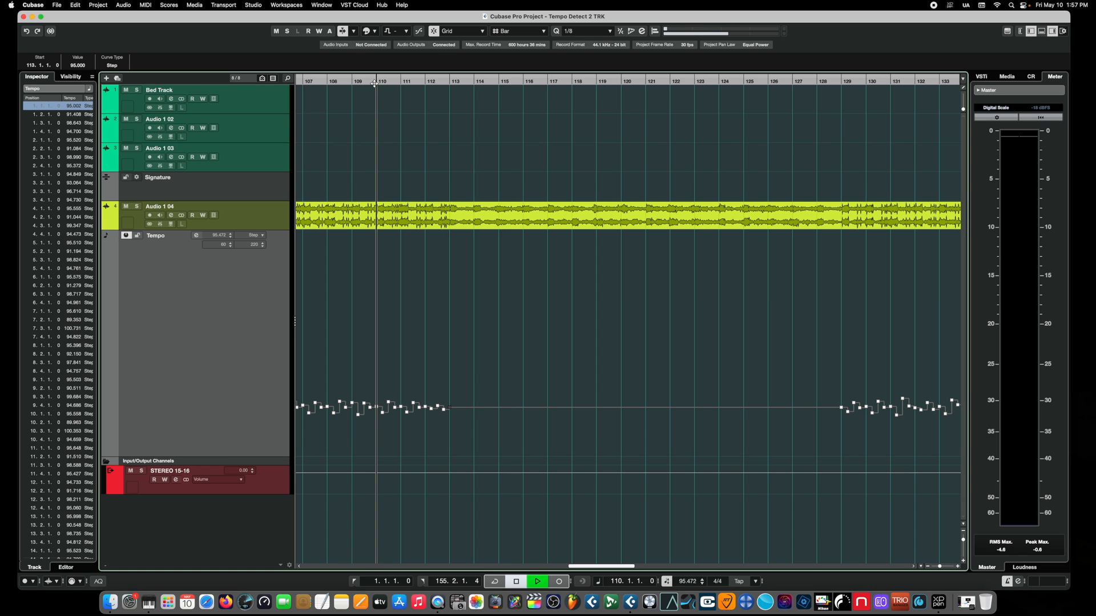
key("space")
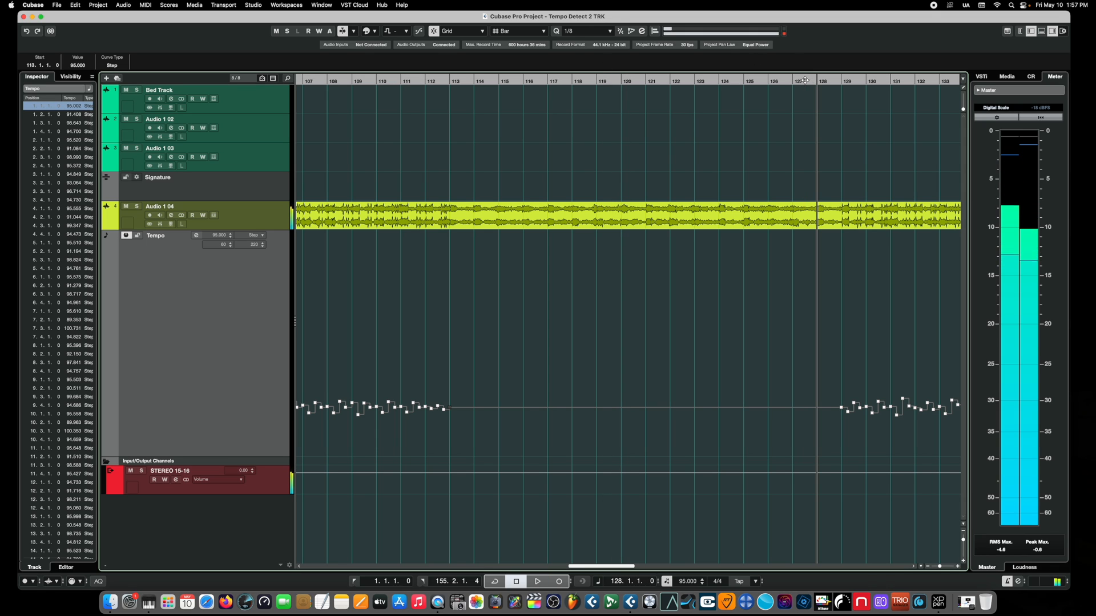
left_click(815, 80)
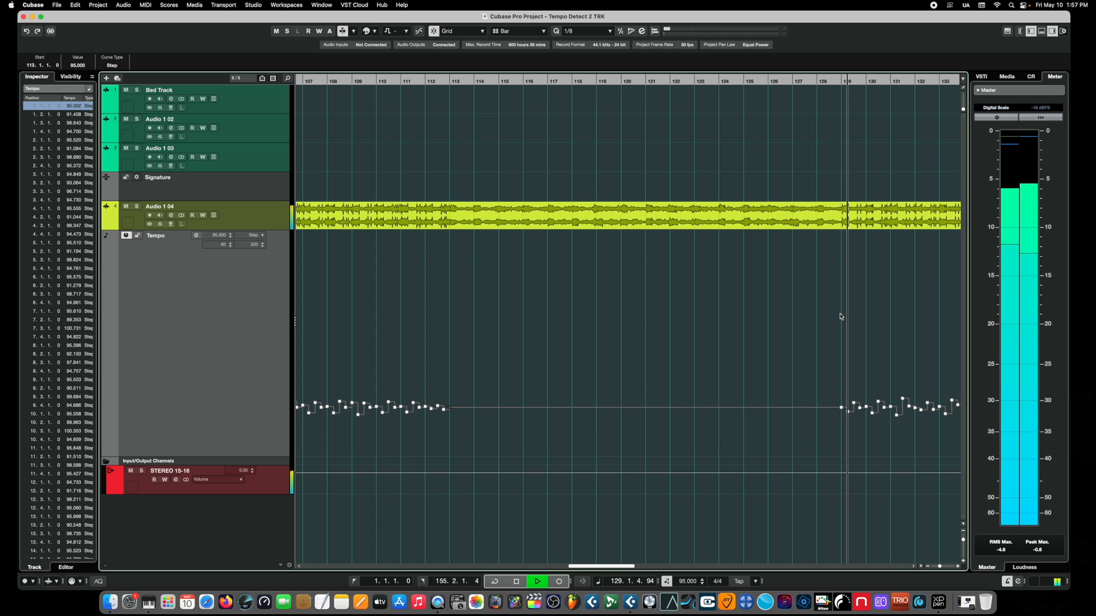
key("space")
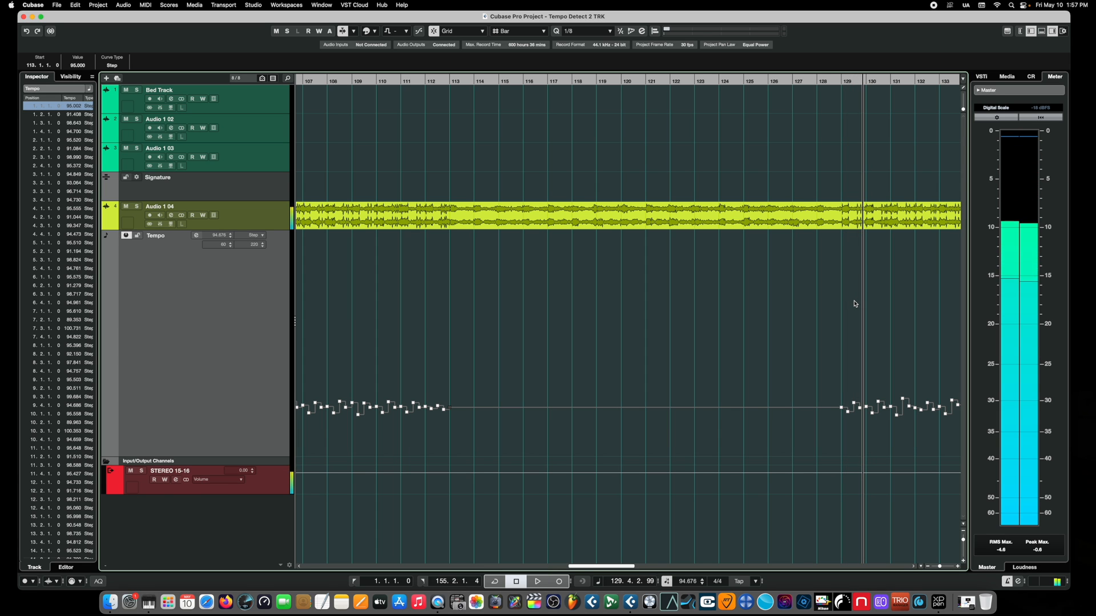
- Set the CHILL BEAT 1 event's definition from the tempo, saved in the project only, with all tracks set to musical time base
key("g")
key("g")
key("g")
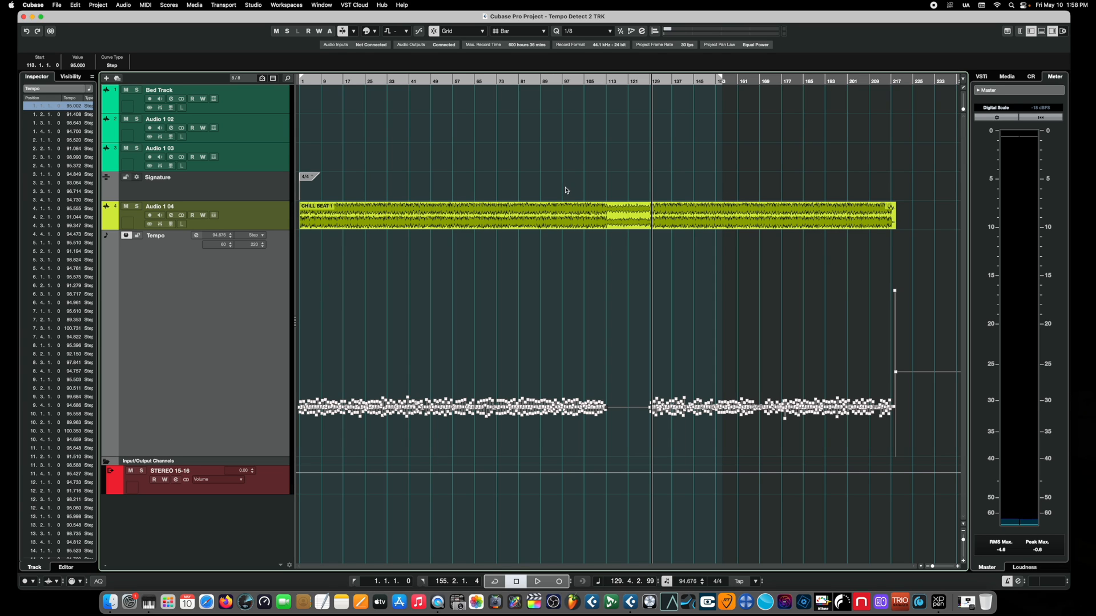
left_click(540, 218)
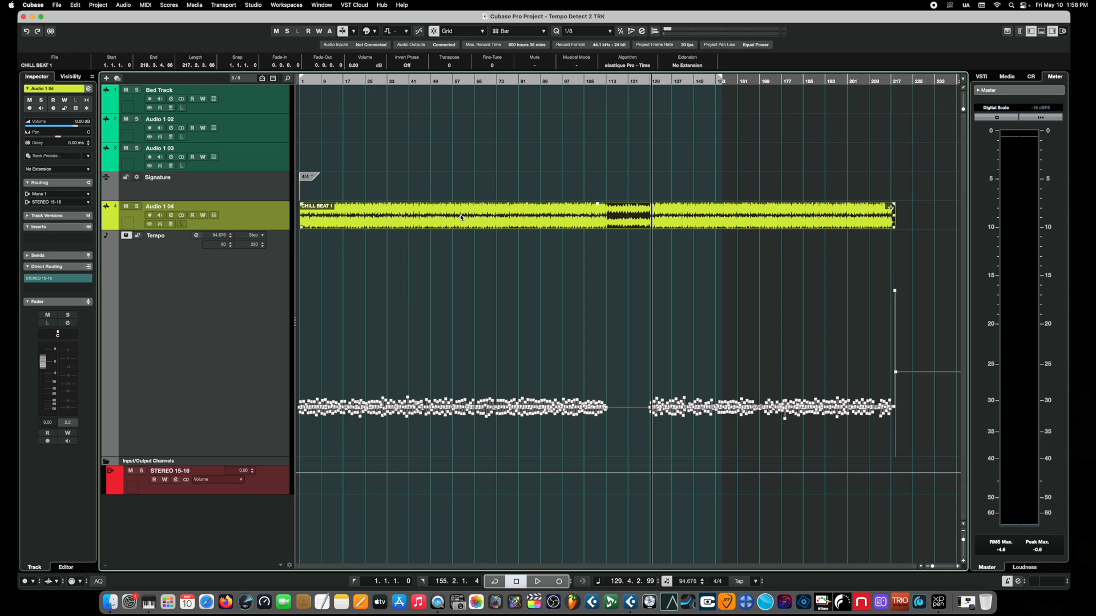
left_click(124, 6)
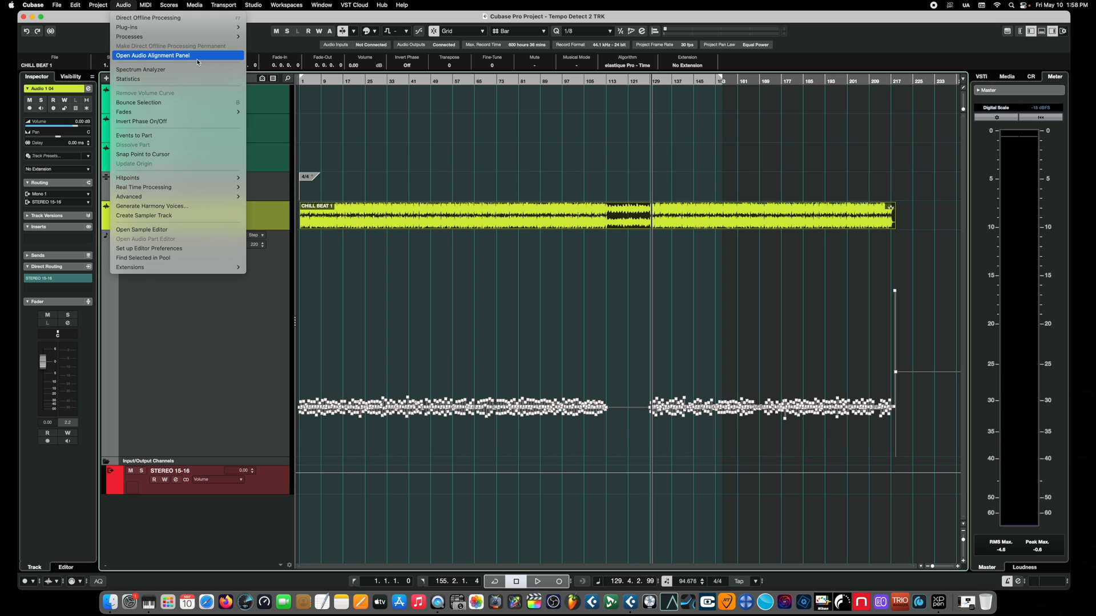
mouse_move(188, 196)
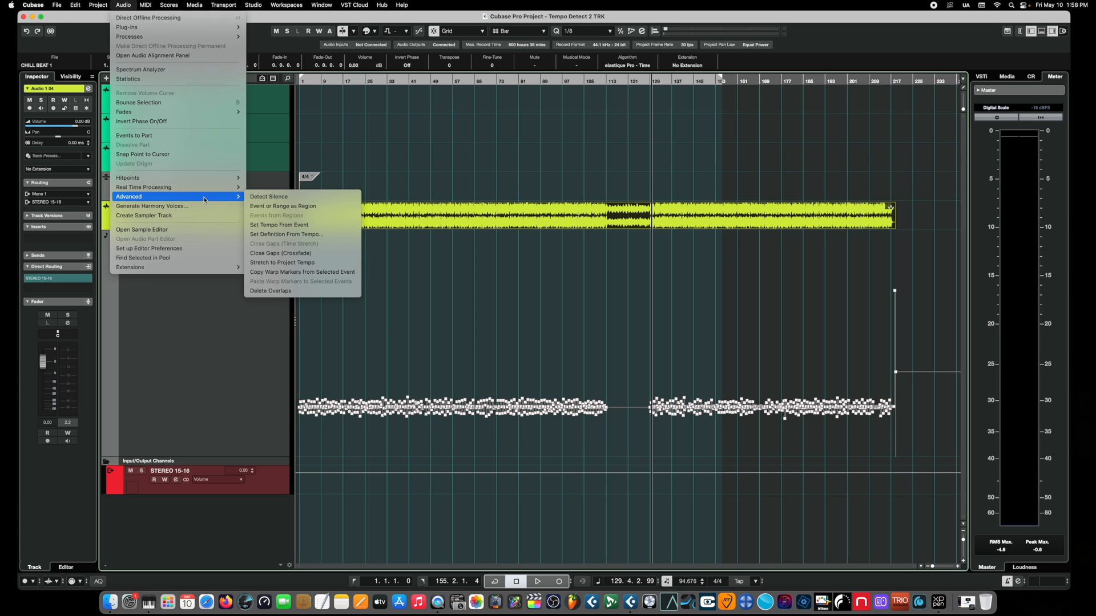
left_click(282, 234)
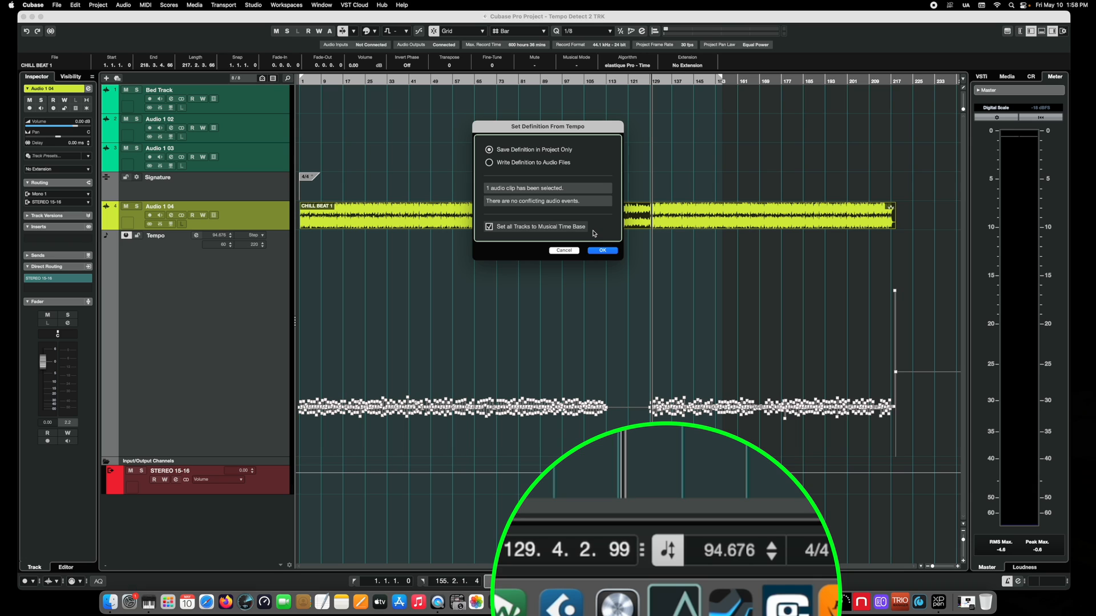
left_click(602, 251)
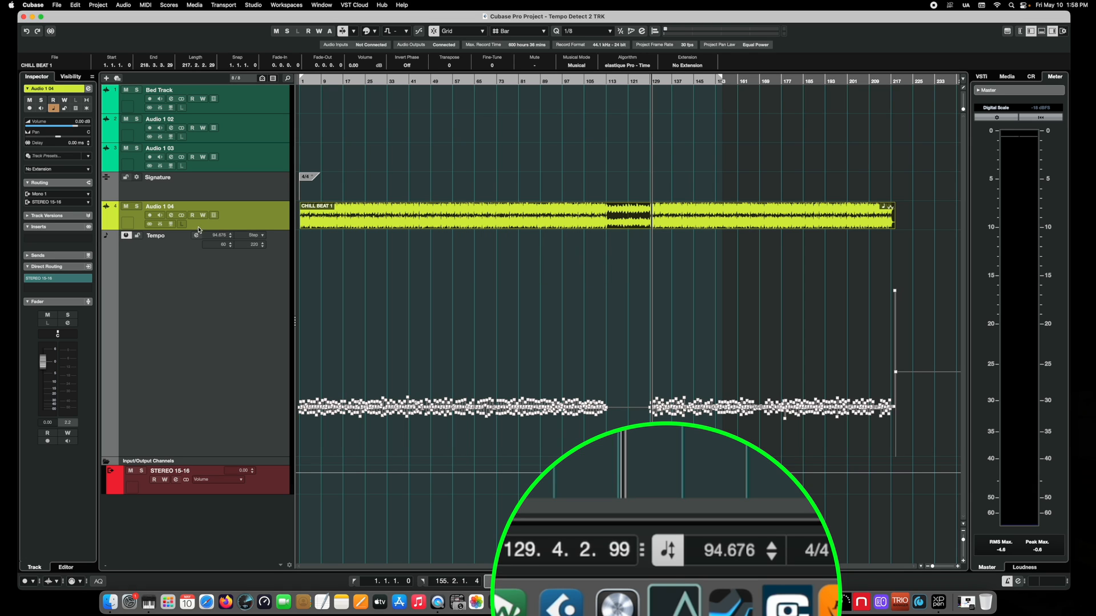
- Deactivate the tempo track and set the fixed project tempo to 110 BPM while playing from bar 100
left_click(668, 550)
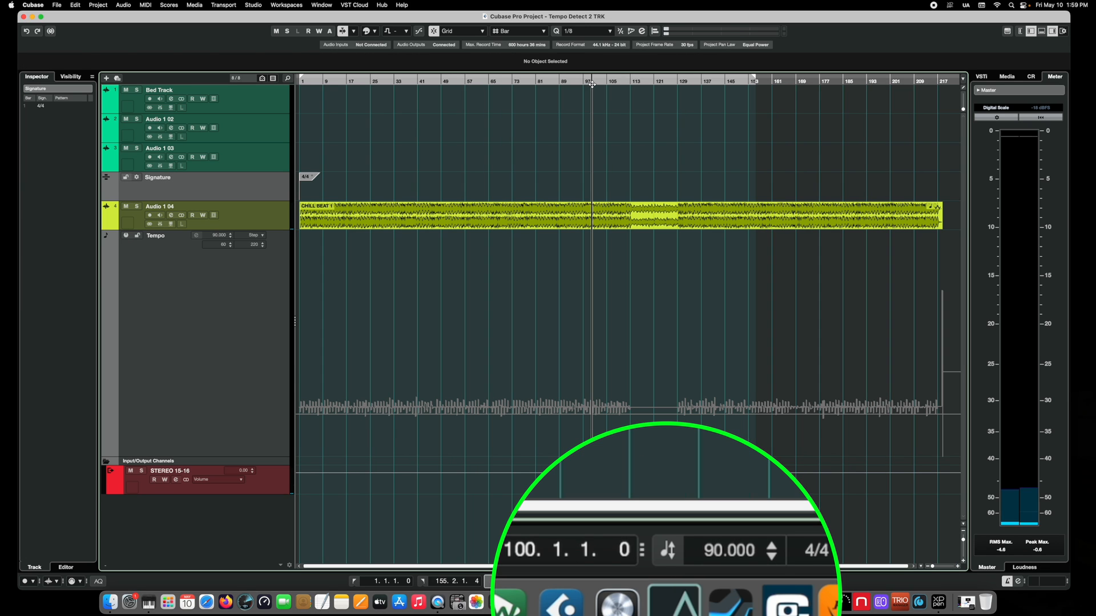
key("space")
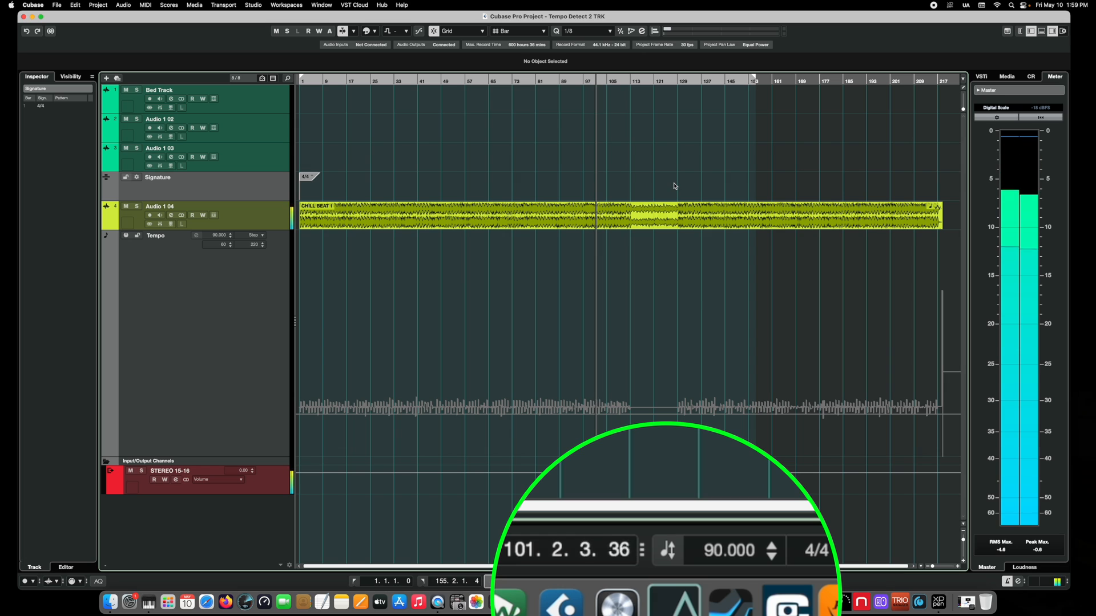
double_click(716, 550)
type("110")
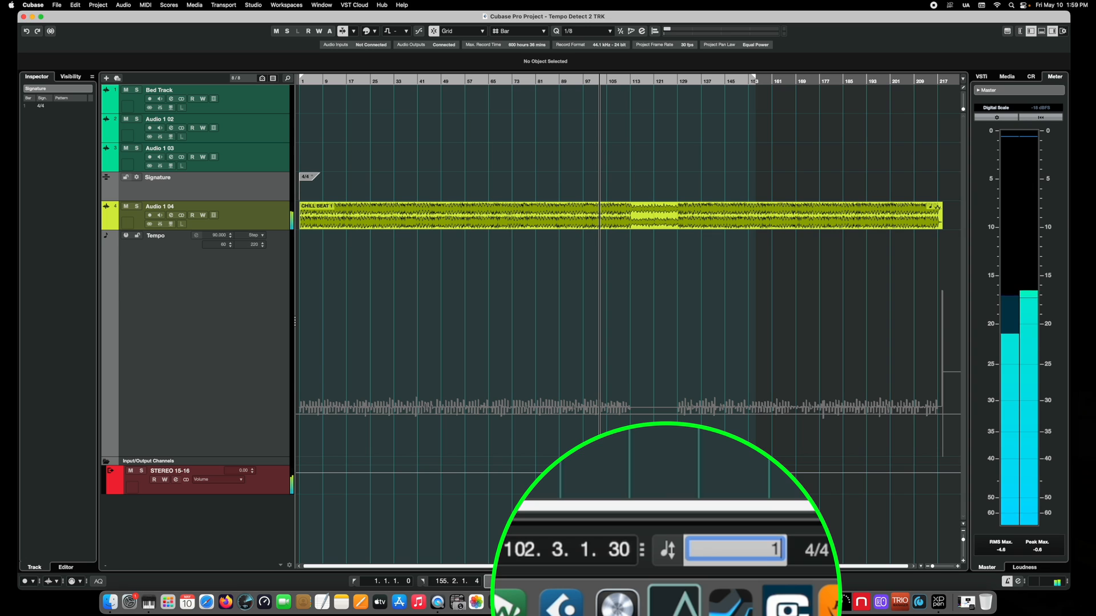
key("Return")
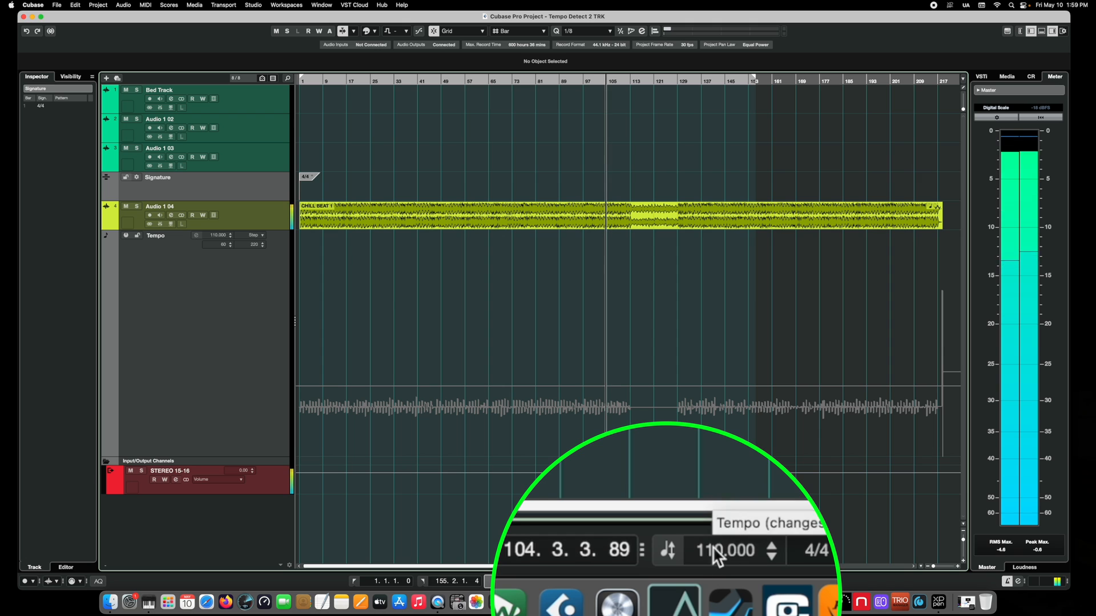
- Set the fixed project tempo to 96 BPM
double_click(720, 549)
type("96")
key("Return")
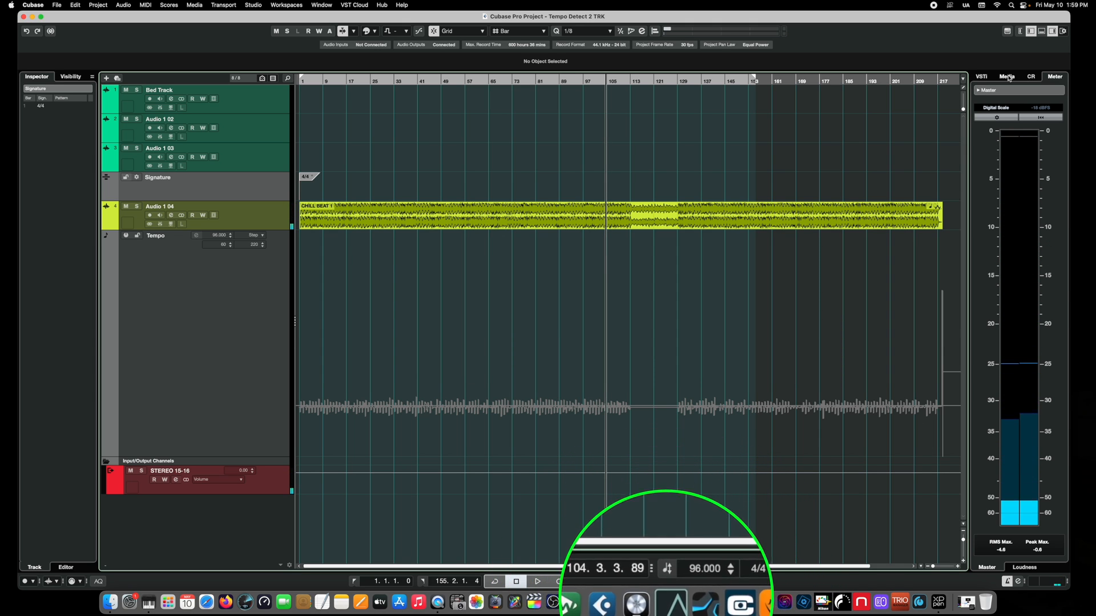
- Open the Hip Hop Vault loop library and preview 80s and 90s Hip Hop drum loops alongside the playing beat
left_click(1015, 75)
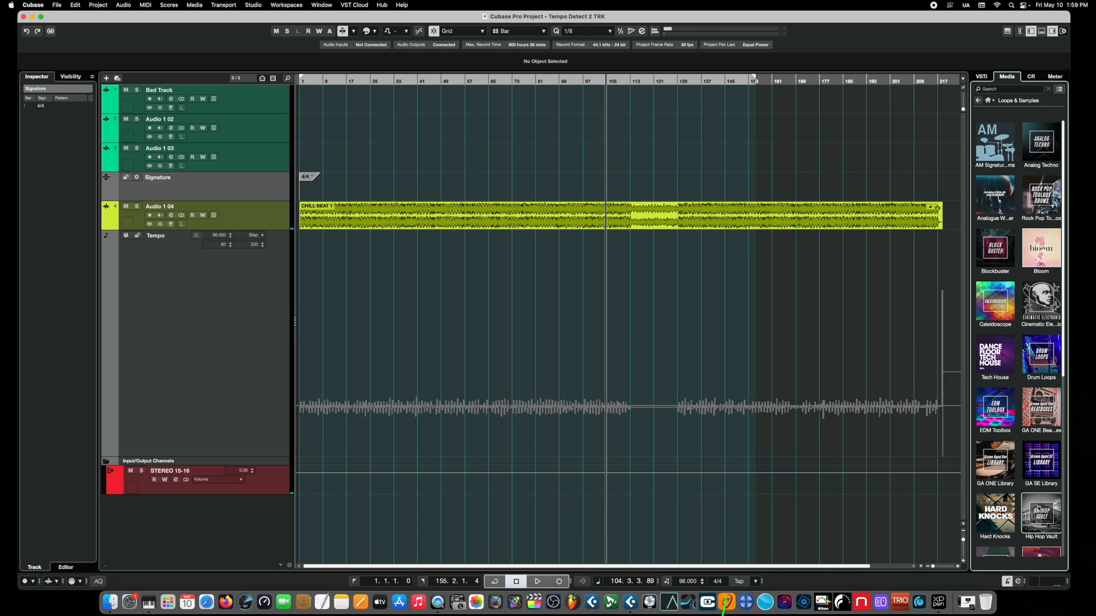
left_click(1041, 513)
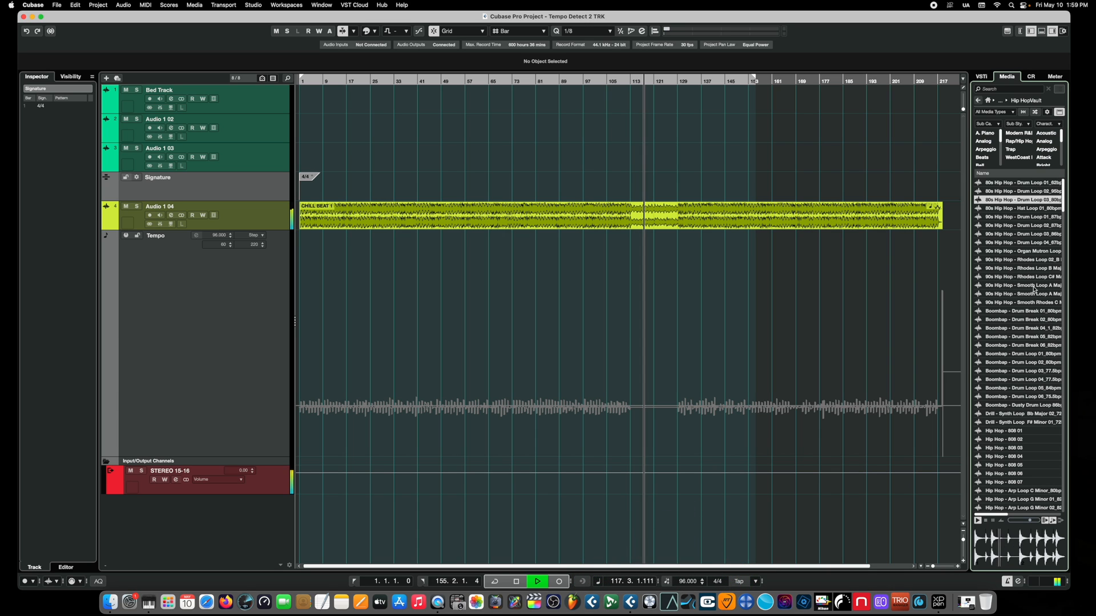
left_click(1028, 217)
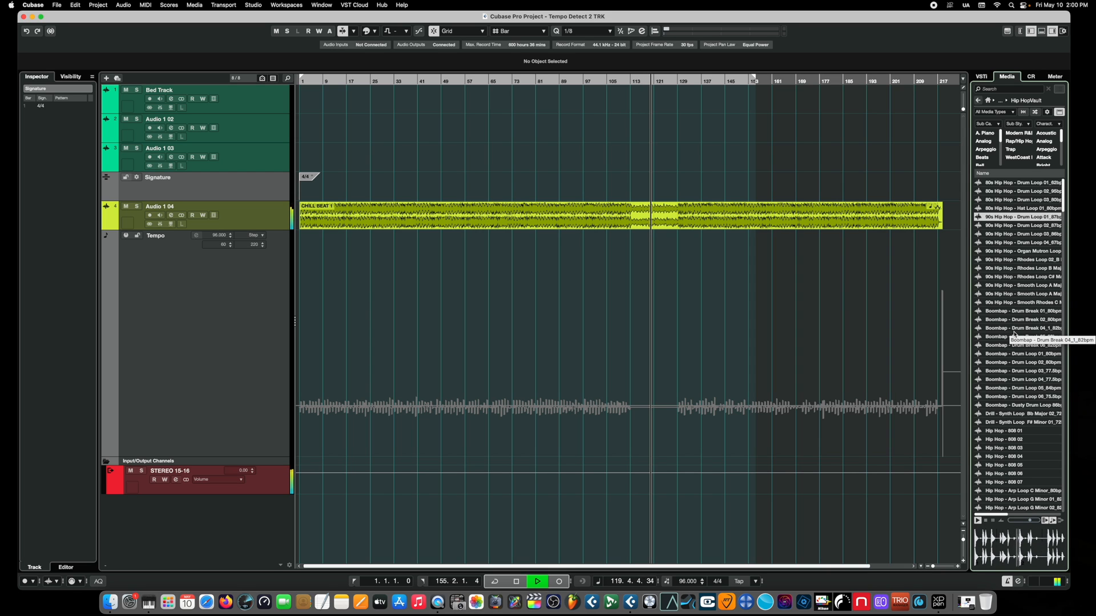
key("space")
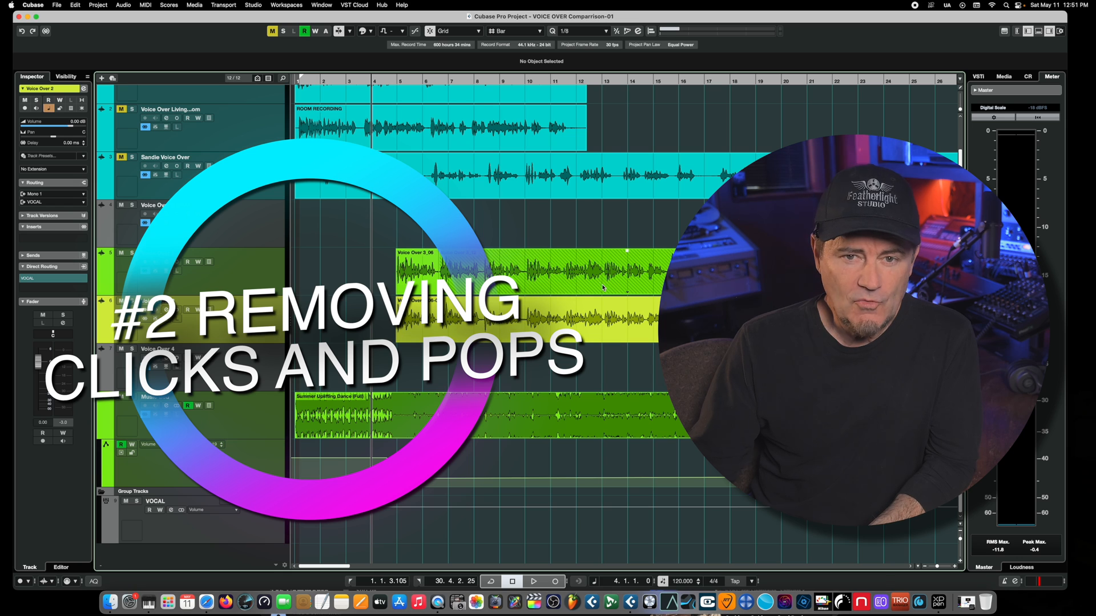
- Select the Voice Over 3_06-01 event on the Voice Over 2 track and play it up to about bar 10 to listen for clicks
left_click(253, 271)
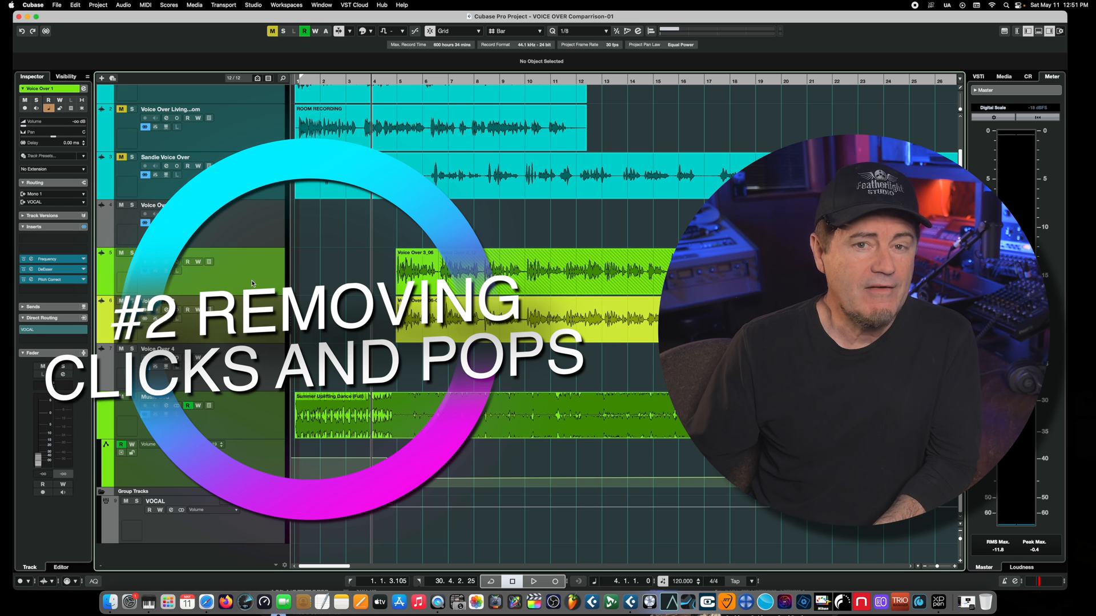
left_click(254, 320)
left_click(555, 322)
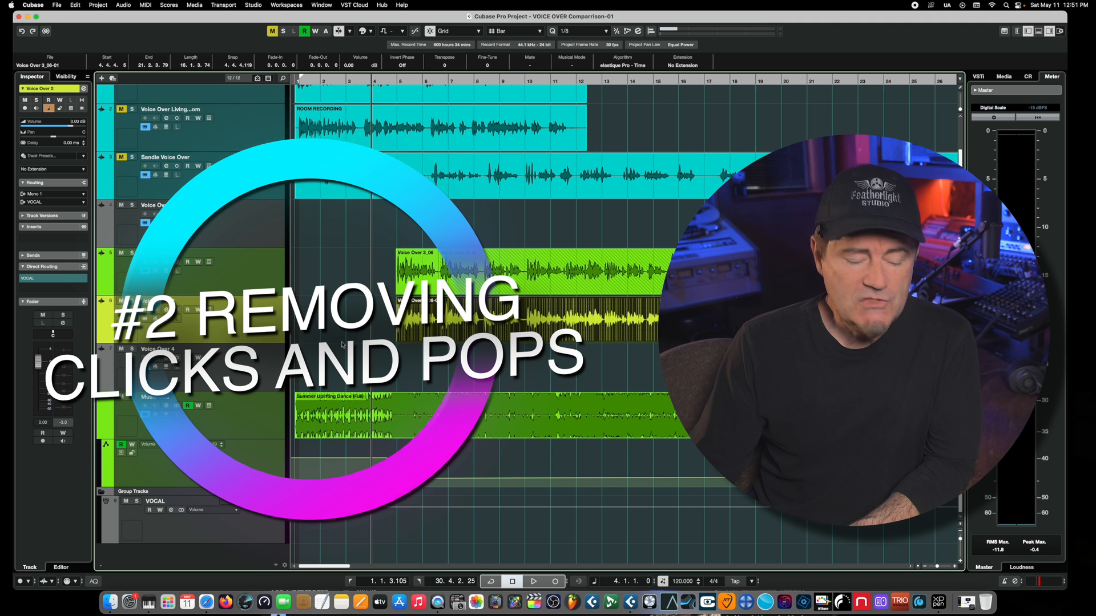
key("space")
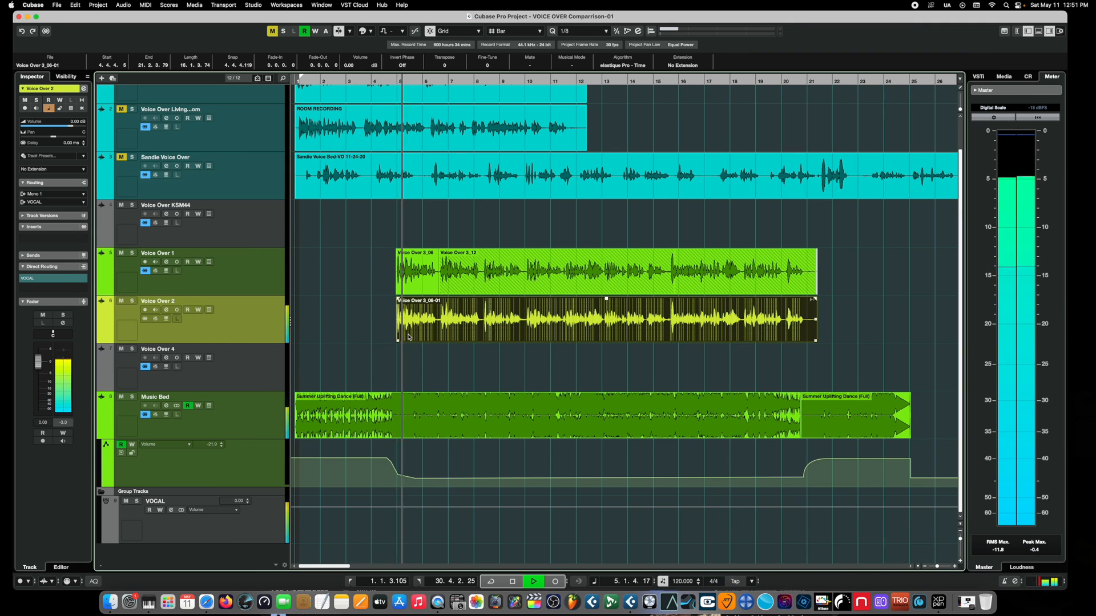
key("h")
key("h")
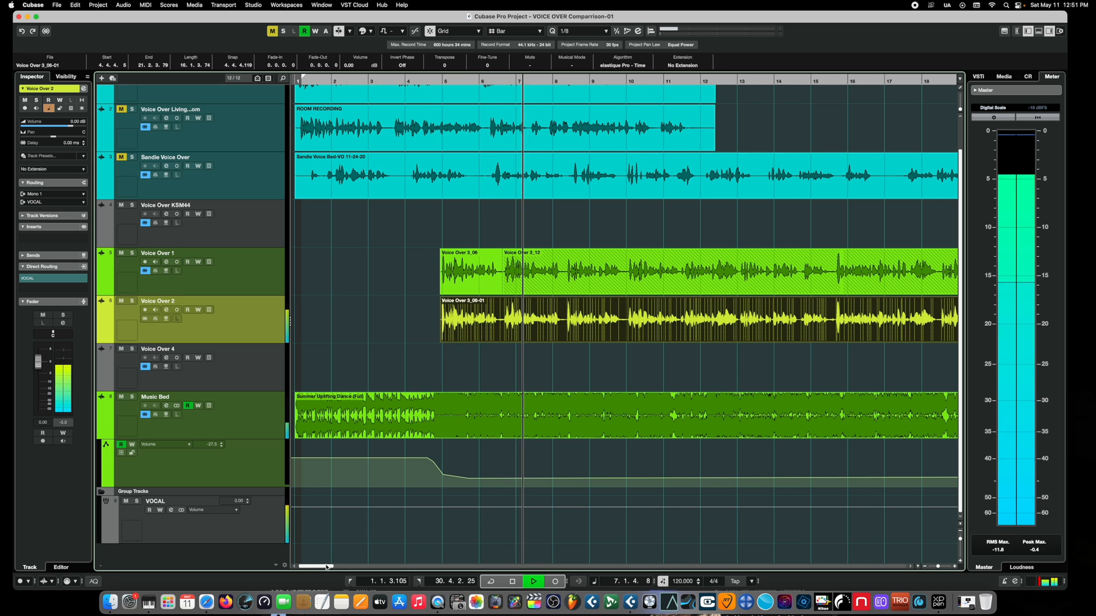
scroll(331, 565, "right", 3)
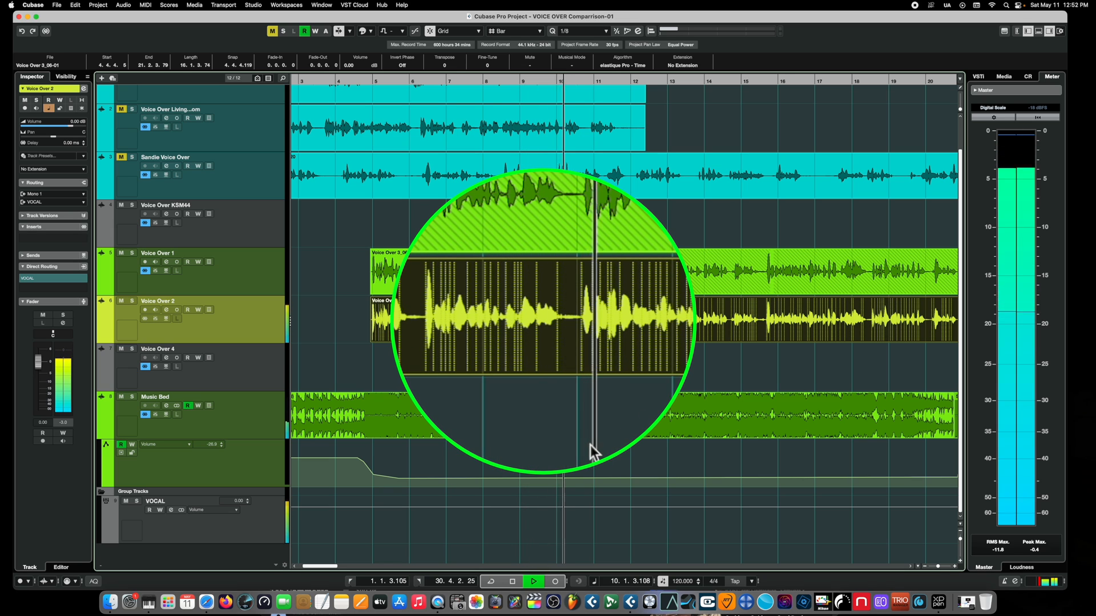
key("space")
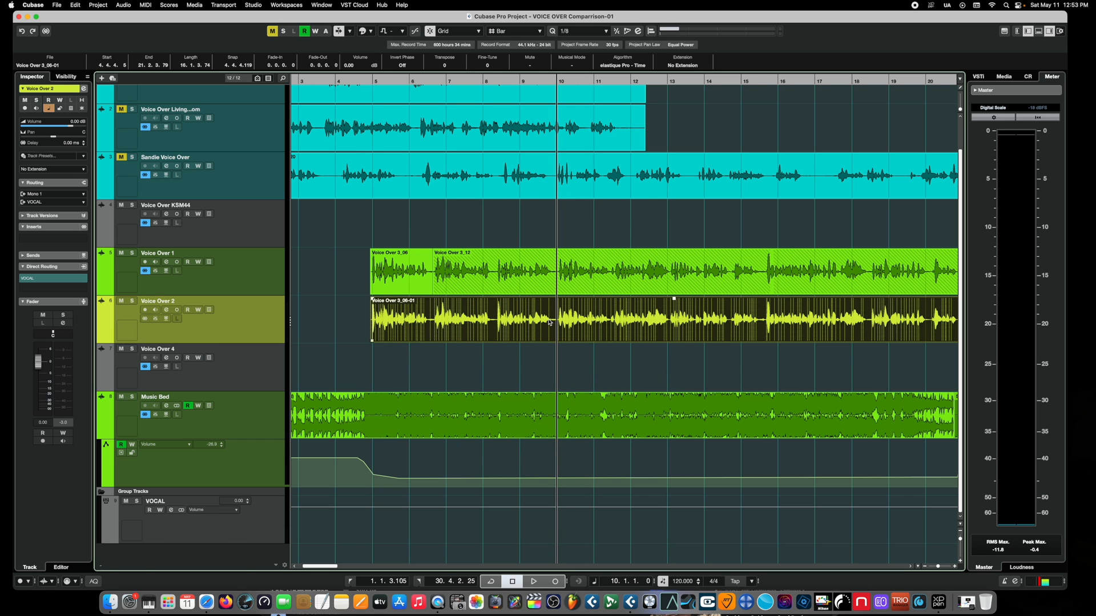
- Open the Voice Over 3_06-01 event in the sample editor and show its waveform from about bar 8 to bar 11
double_click(549, 322)
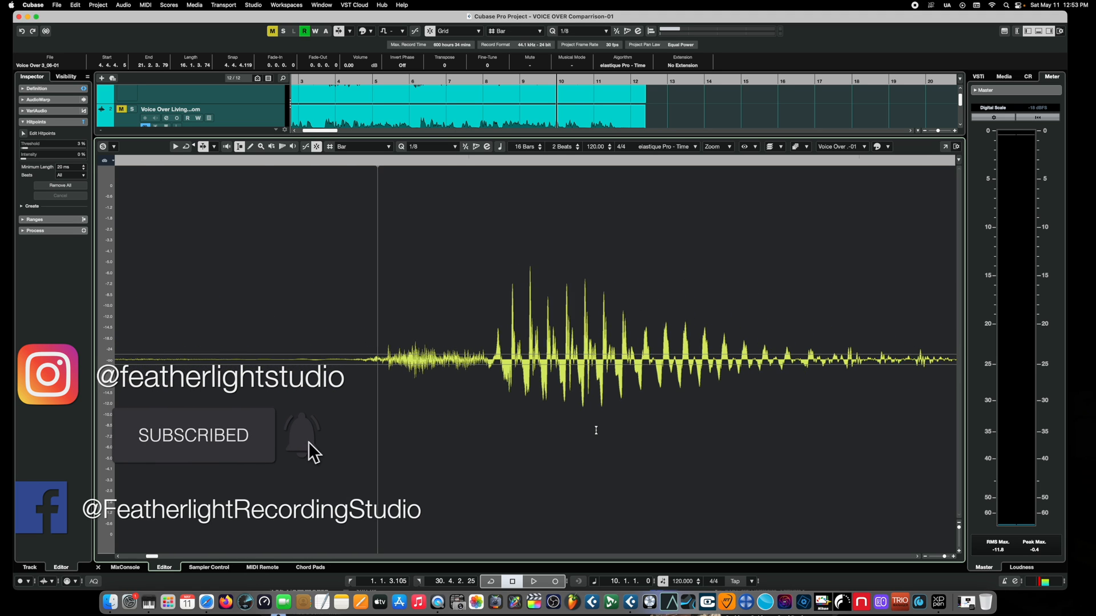
key("g")
key("g")
key("g")
key("g")
key("g")
key("g")
key("g")
key("g")
key("g")
key("g")
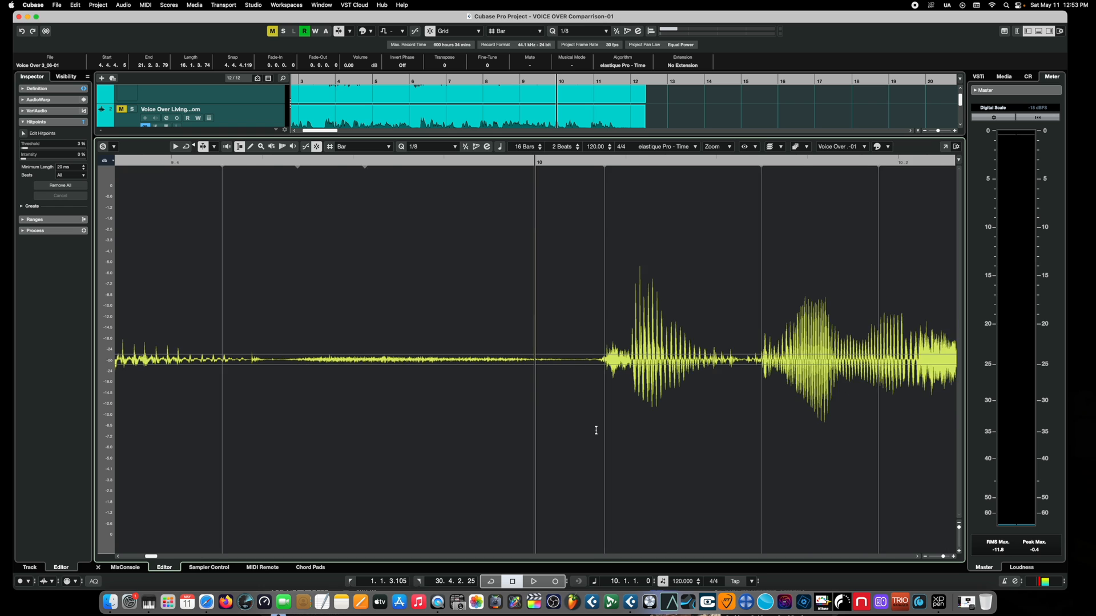
key("g")
key("g")
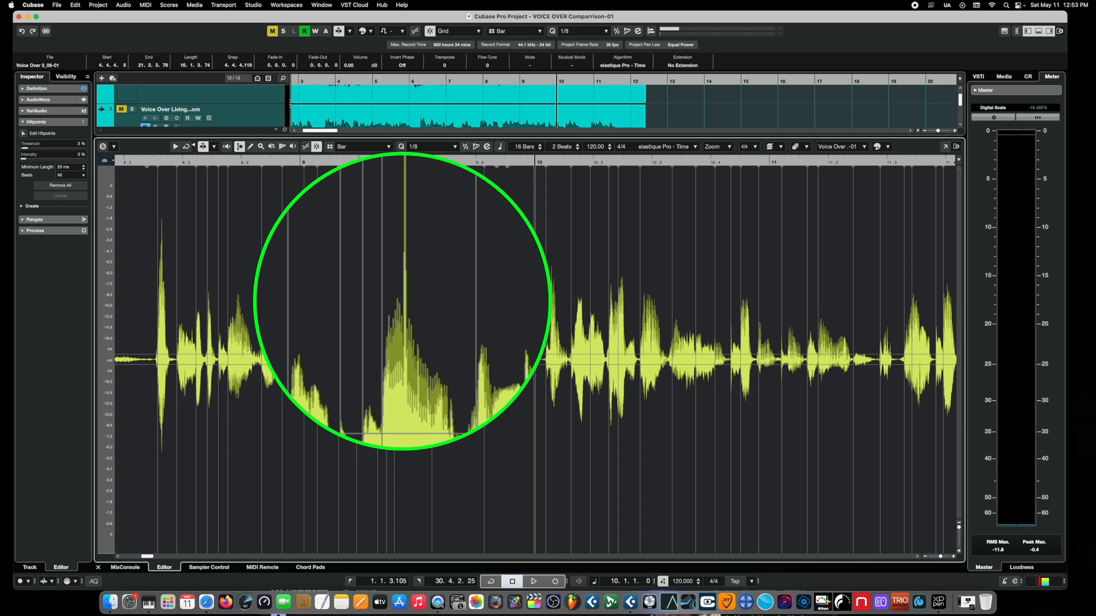
- Place the cursor at the click spike between bars 9 and 10 and magnify it down to individual samples
left_click(403, 174)
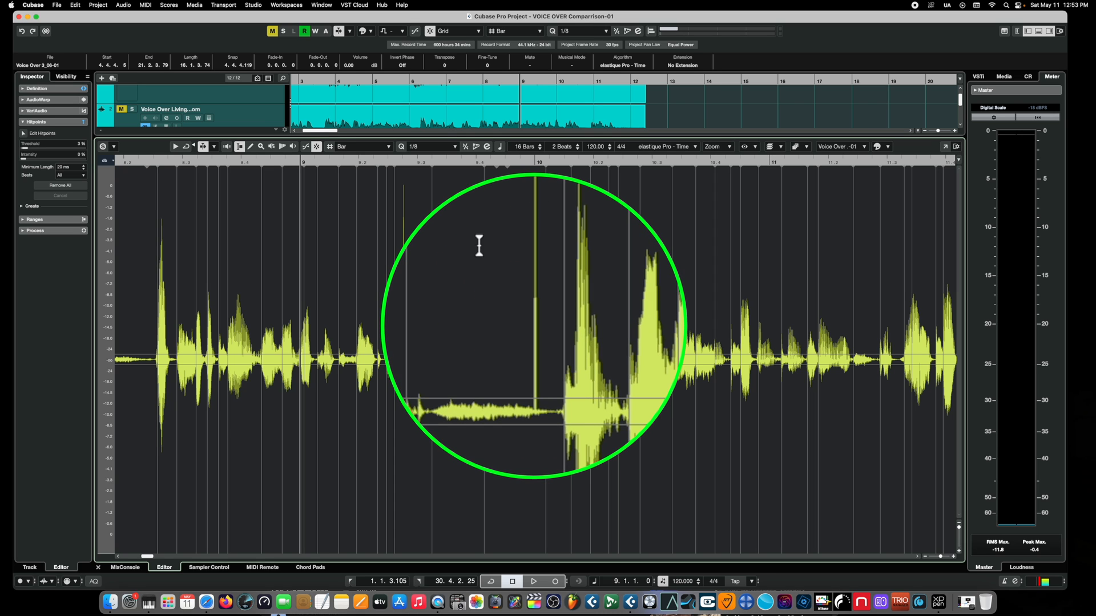
left_click(404, 165)
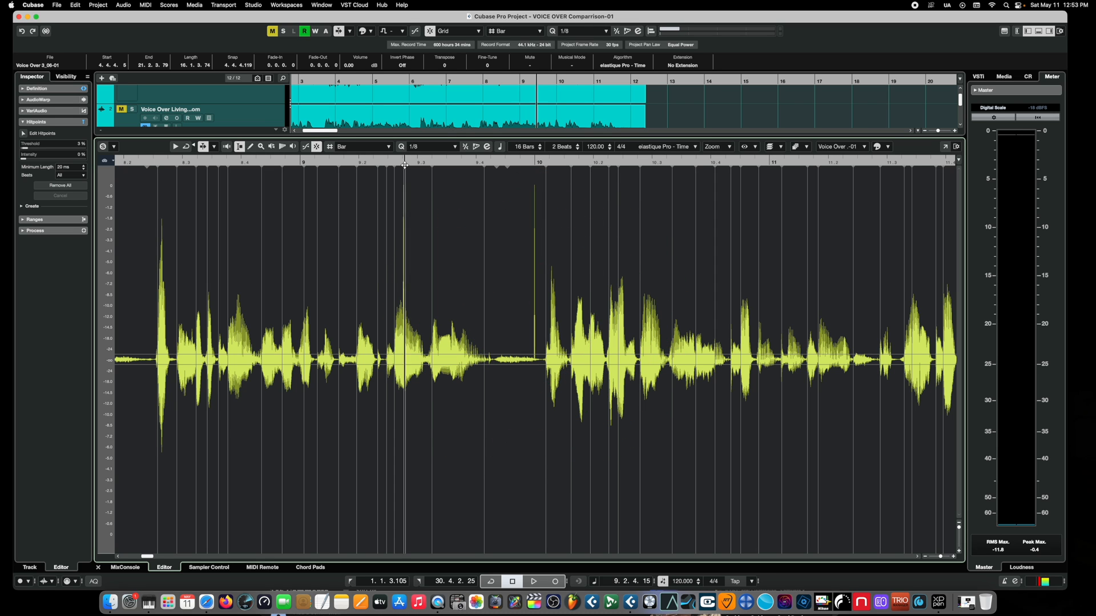
left_click_drag(404, 165, 404, 203)
left_click_drag(330, 163, 340, 213)
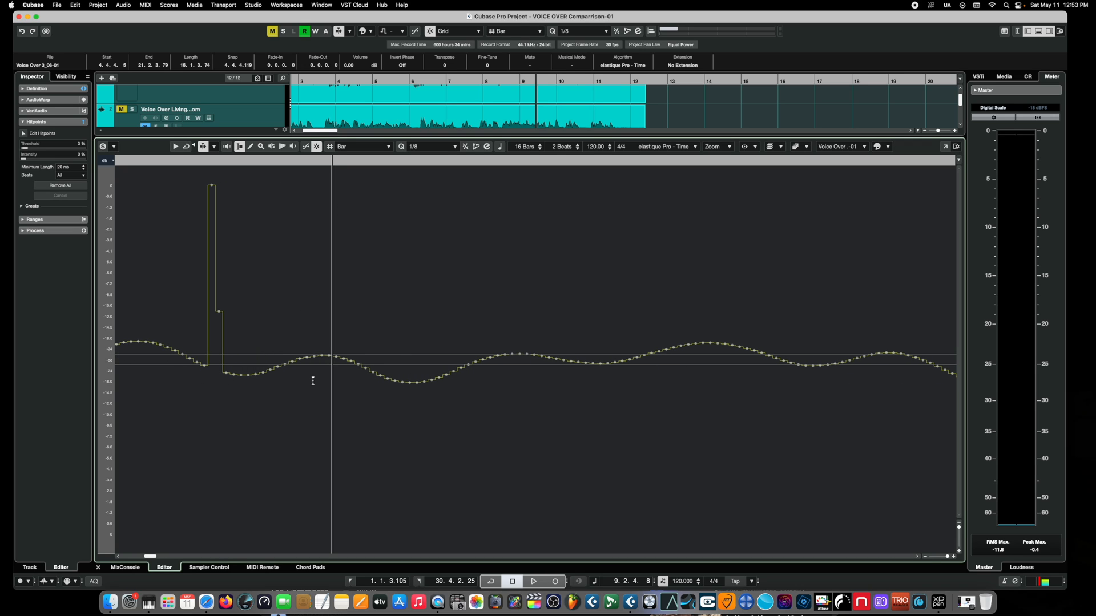
scroll(338, 330, "left", 10)
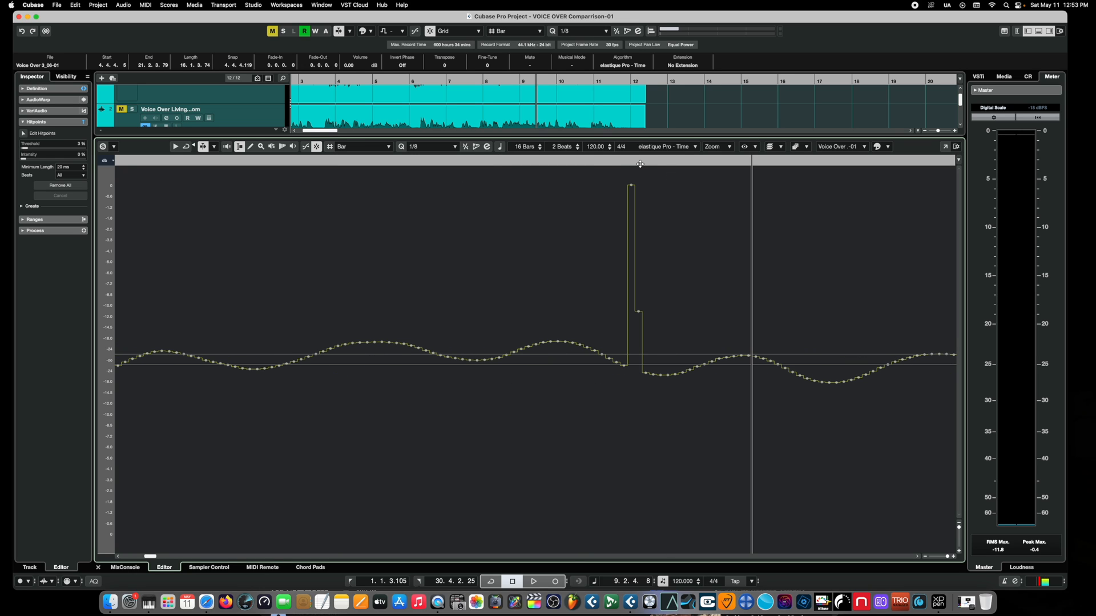
left_click(630, 162)
left_click_drag(630, 164, 630, 190)
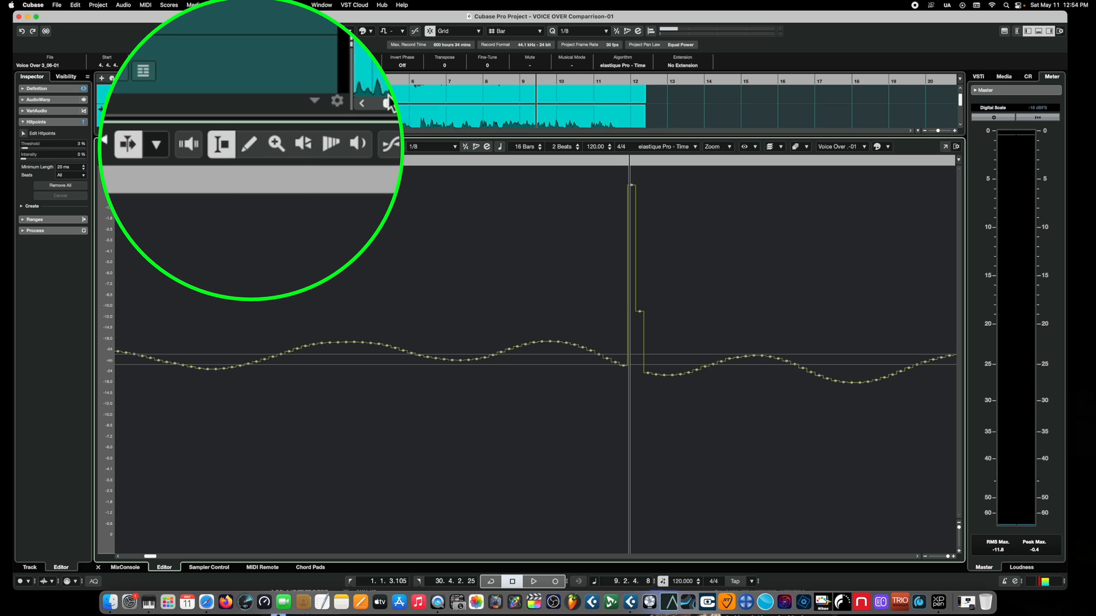
left_click(956, 147)
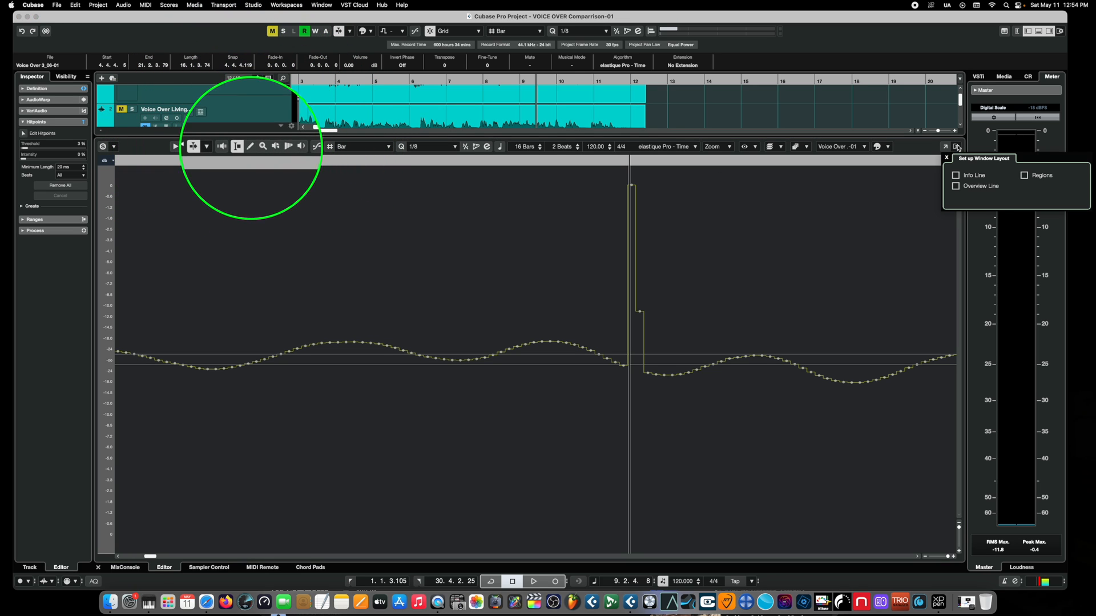
left_click(917, 147)
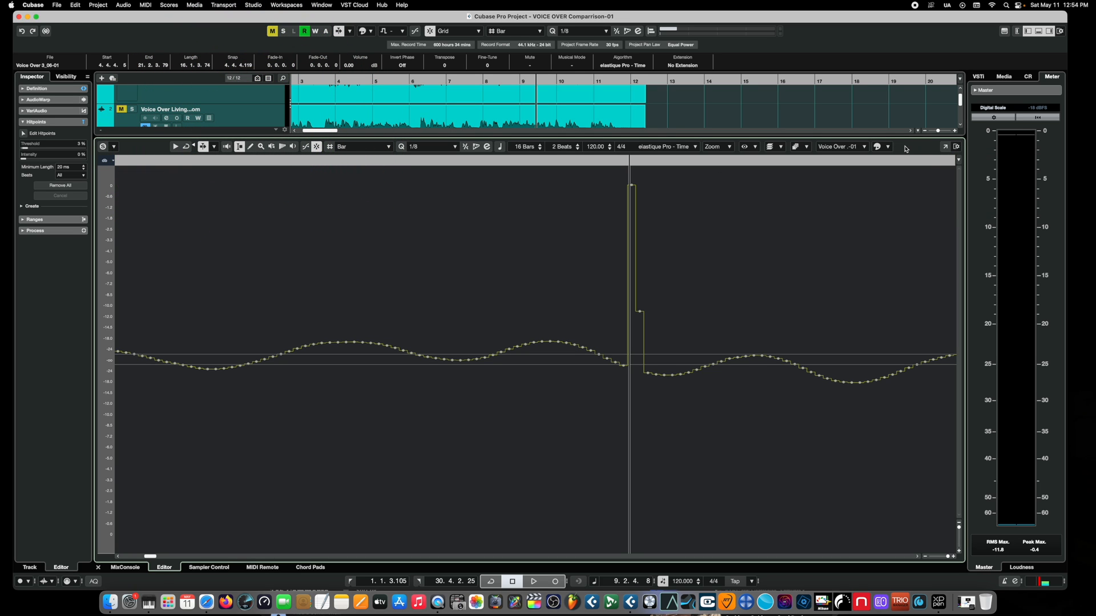
- Check that the tool buttons are shown in the sample editor, and redraw the click spike's samples near 9.2.4 along the surrounding waveform with the Draw tool
right_click(907, 149)
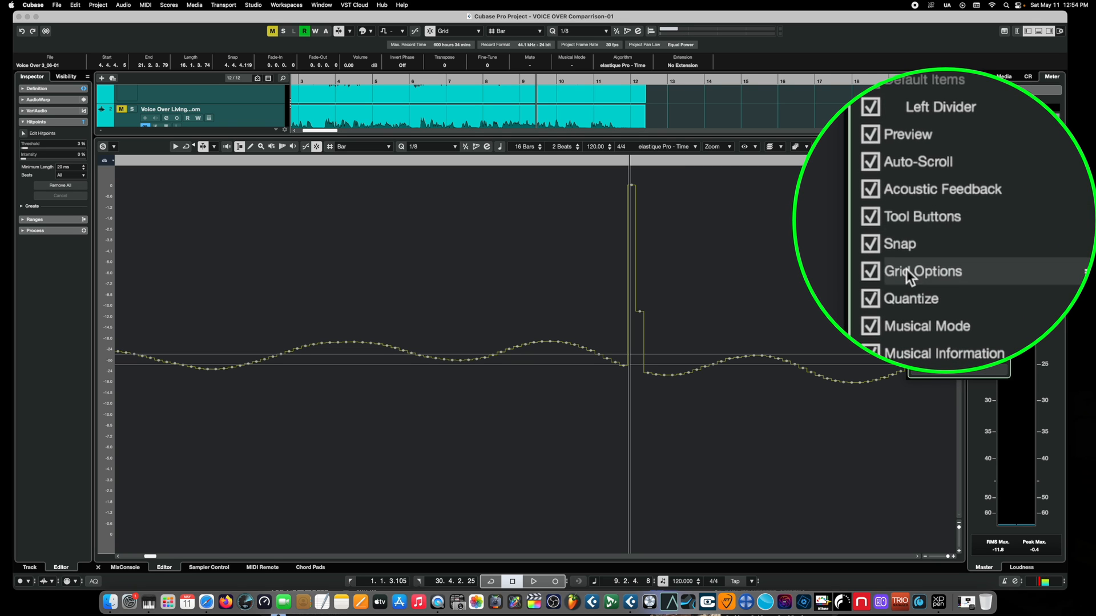
left_click(871, 219)
left_click(870, 219)
left_click(906, 147)
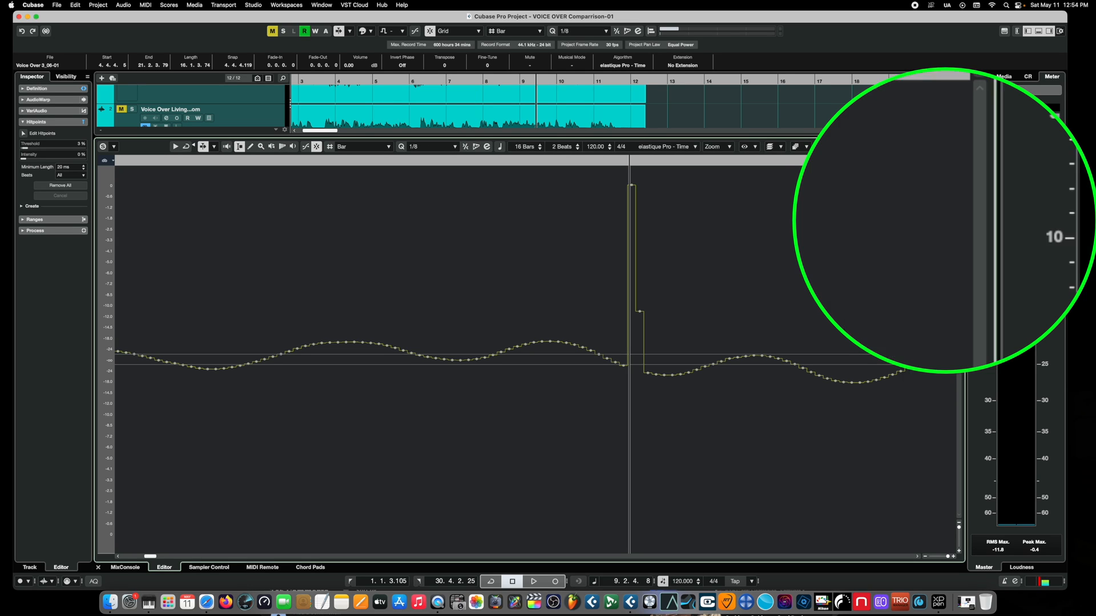
left_click(251, 147)
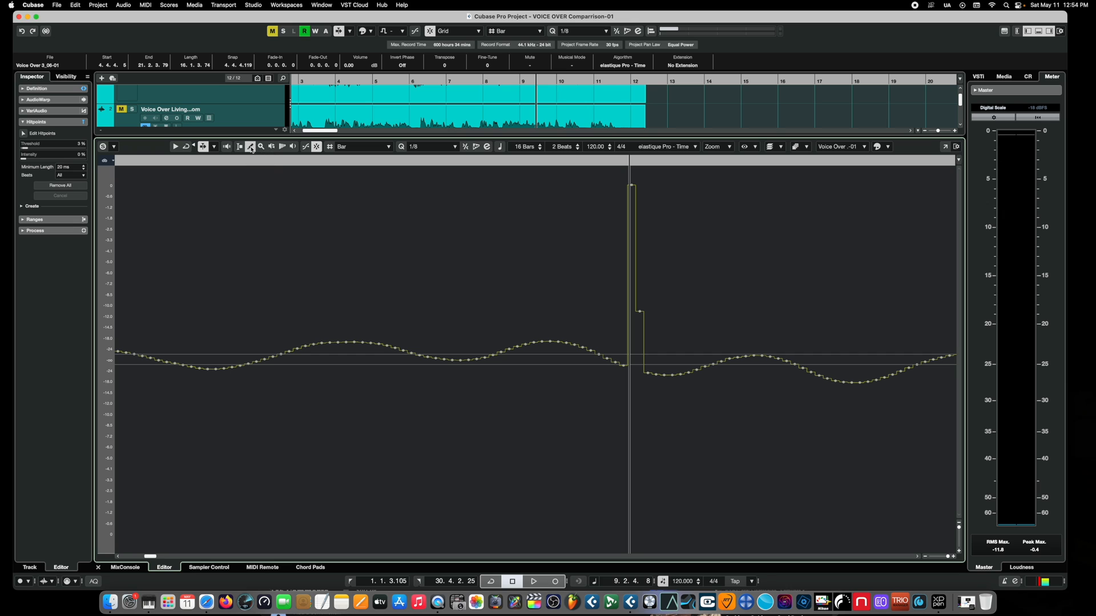
left_click_drag(627, 364, 647, 368)
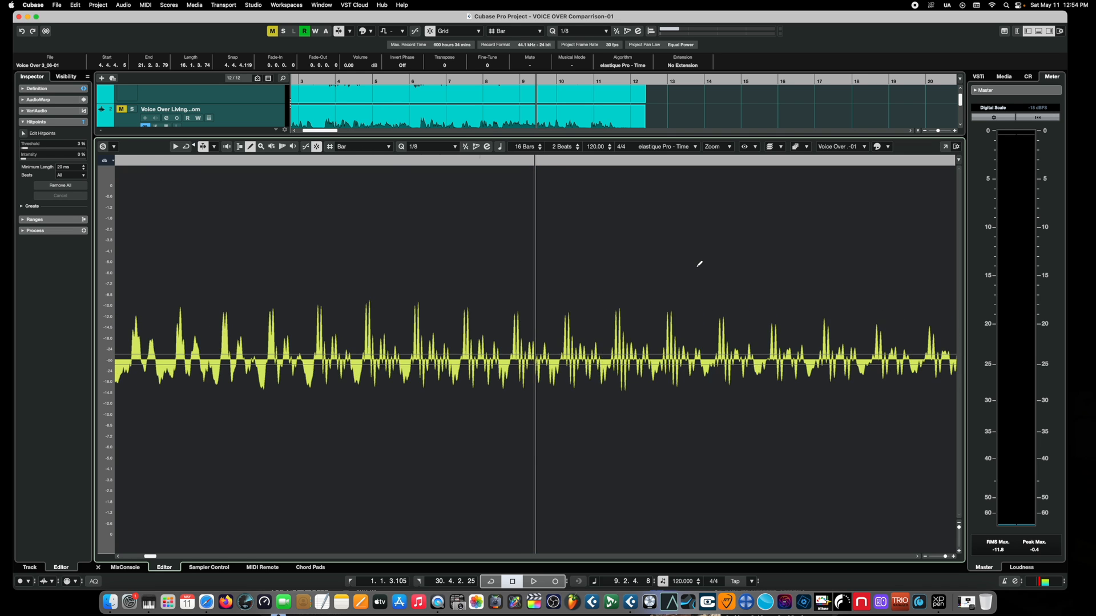
- Place the cursor at the next click spike, near the start of bar 10, and magnify it down to individual samples
key("g")
key("g")
key("g")
key("g")
key("g")
key("g")
key("g")
key("g")
key("g")
key("g")
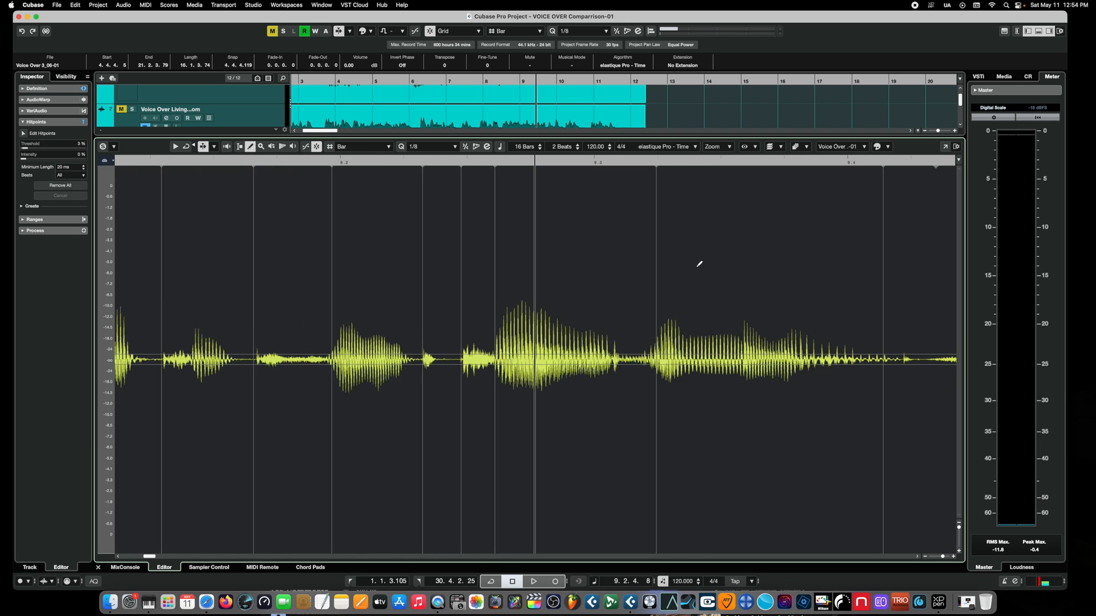
key("g")
key("g")
key("g")
key("g")
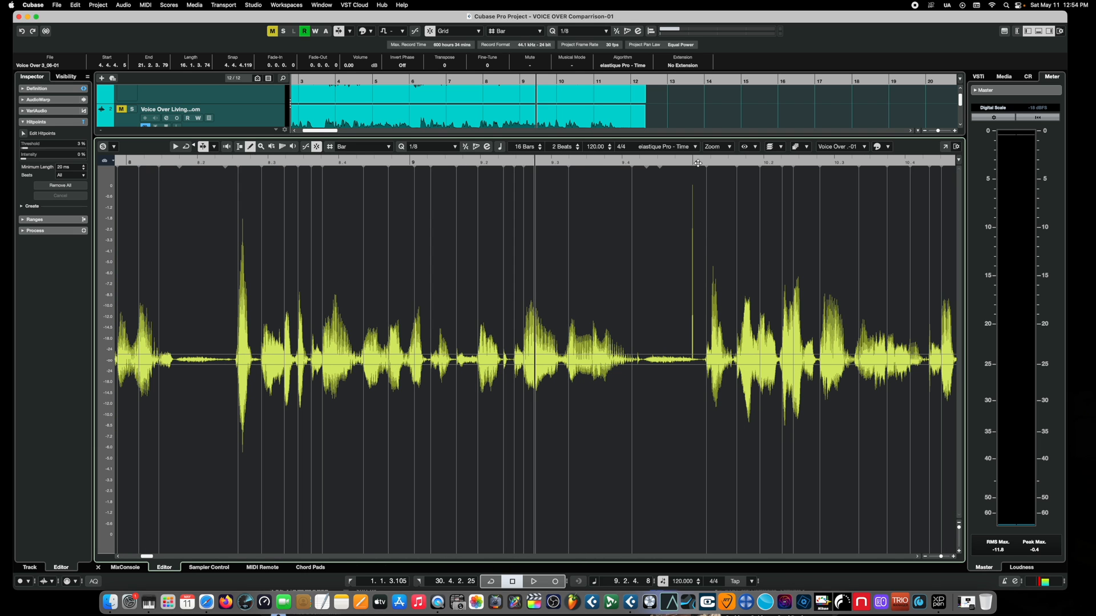
left_click(694, 162)
key("h")
key("h")
key("h")
key("h")
key("h")
key("h")
key("h")
key("h")
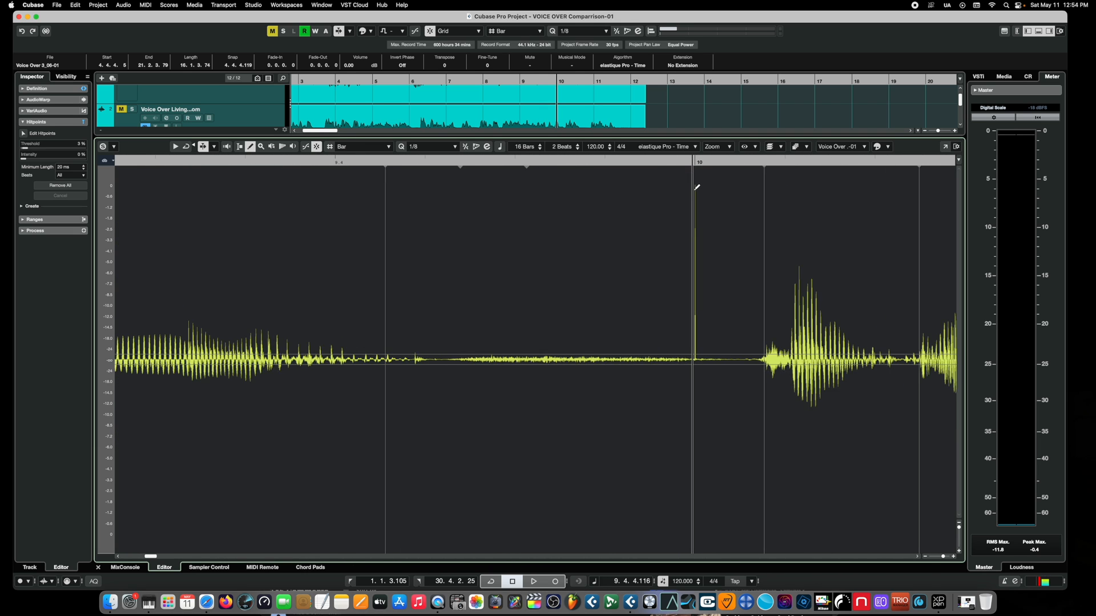
scroll(696, 205, "left", 3)
left_click(763, 161)
key("h")
key("h")
key("h")
key("h")
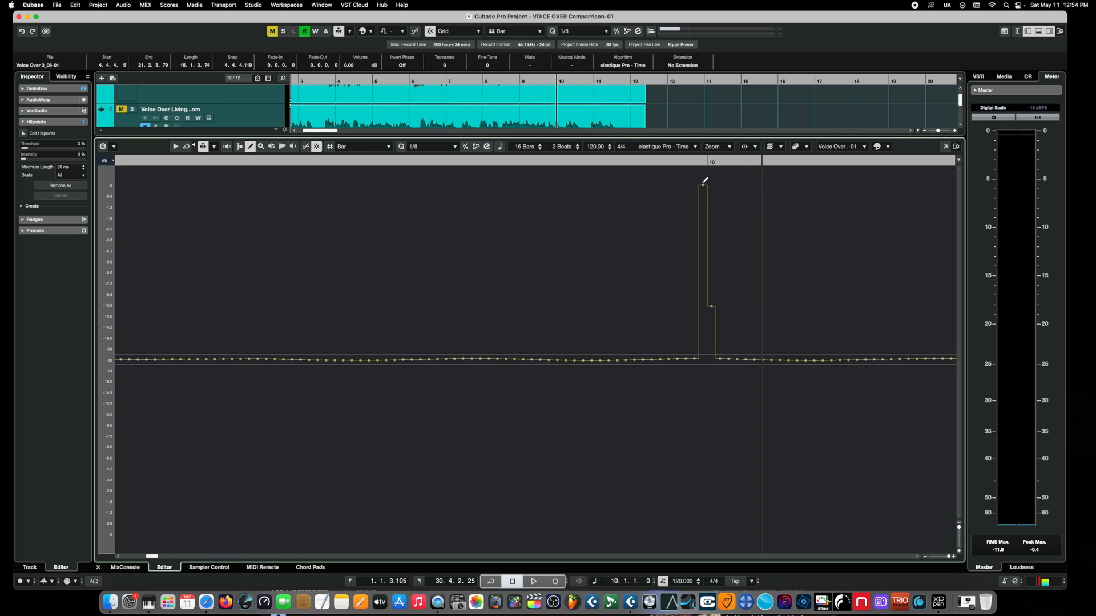
- Redraw the spike's samples at bar 10 level with the neighbouring waveform using the Draw tool
mouse_move(696, 353)
left_mouse_down()
mouse_move(685, 360)
mouse_move(715, 350)
mouse_move(698, 357)
left_mouse_up()
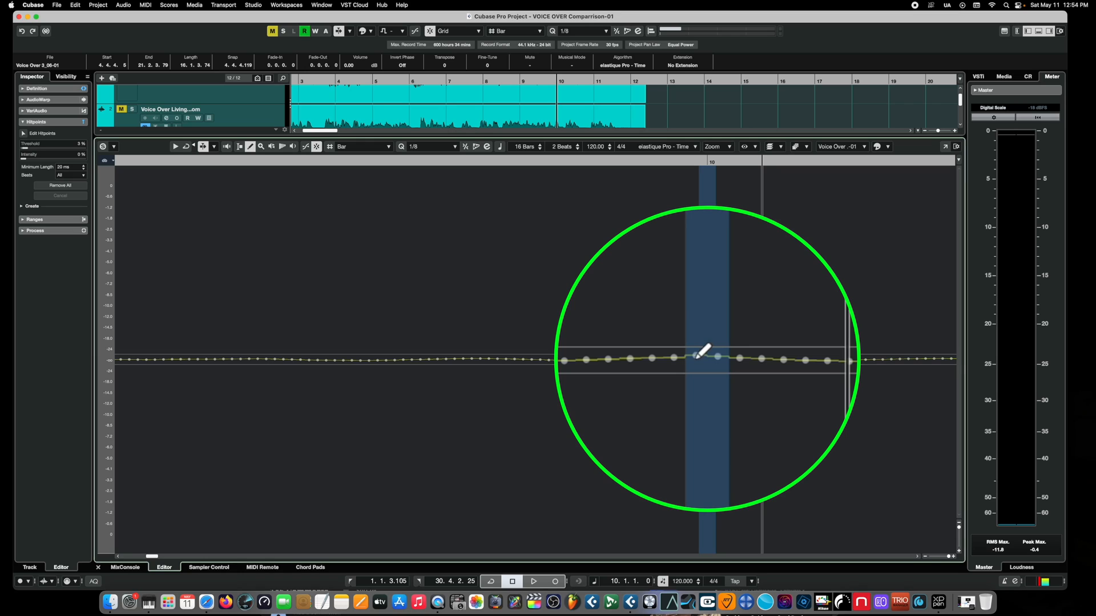
left_click(696, 359)
left_click(697, 358)
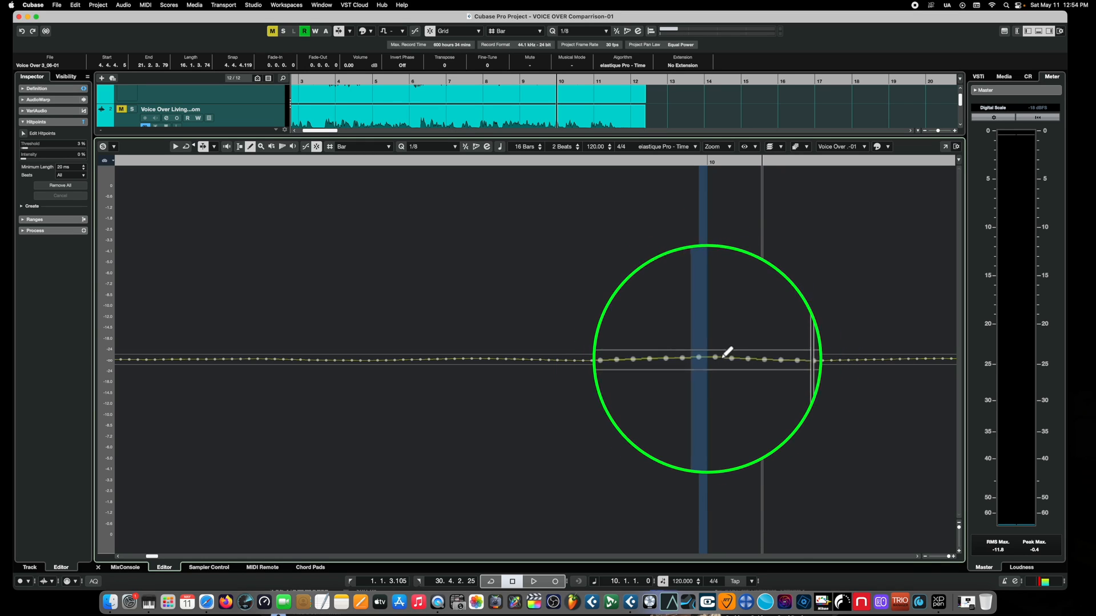
left_click(713, 357)
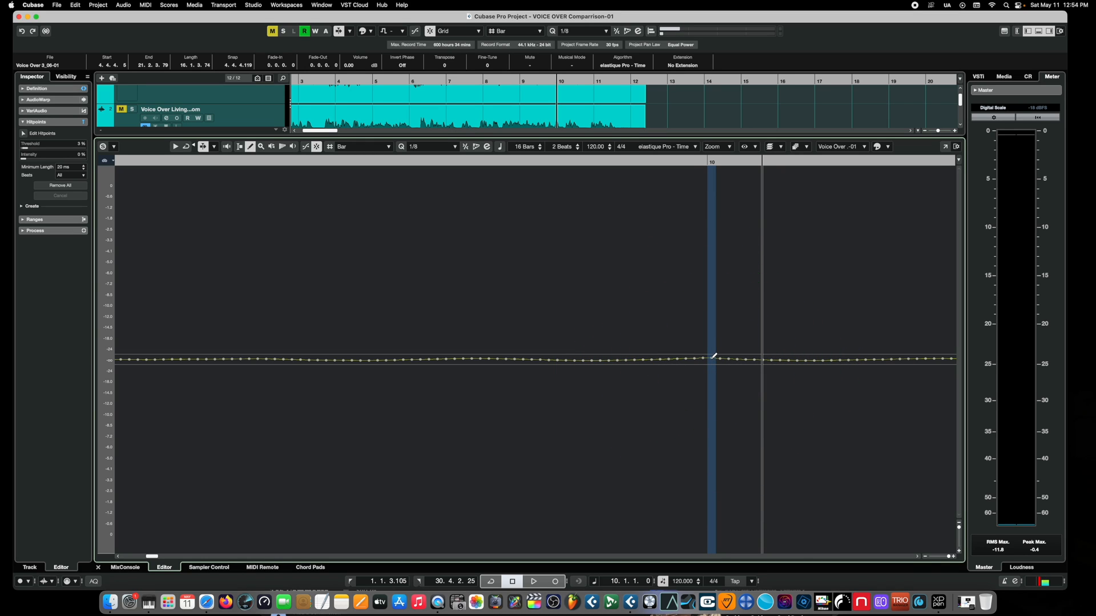
- Play the repaired voice-over from bar 8 past bar 10 with the editor soloed, and close the sample editor
key("g")
key("g")
key("g")
key("g")
key("g")
key("g")
key("g")
key("g")
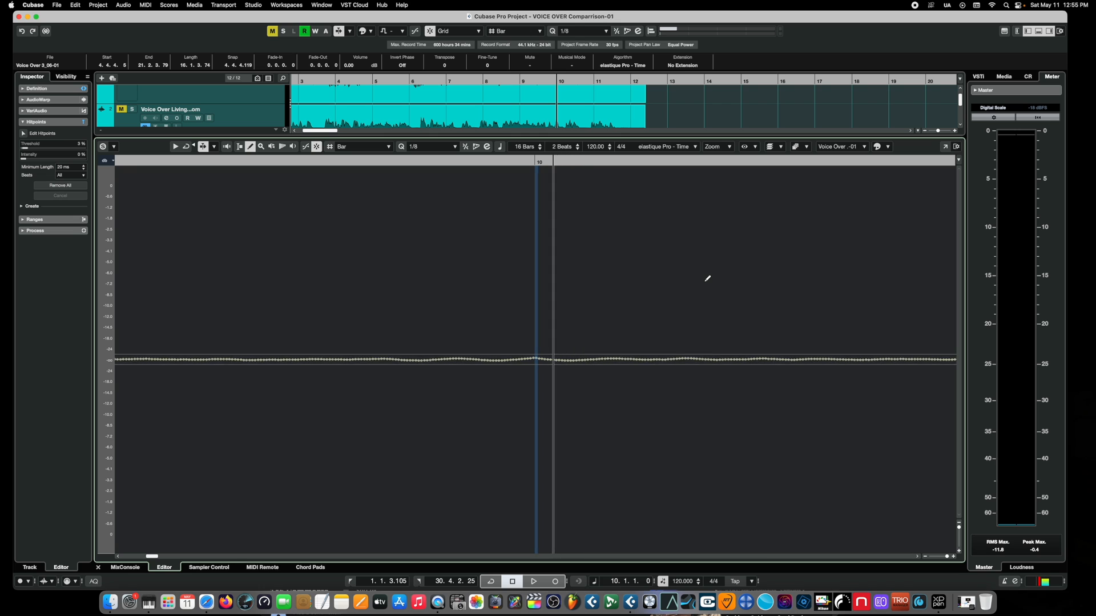
key("g")
key("g")
key("g")
key("g")
key("g")
key("g")
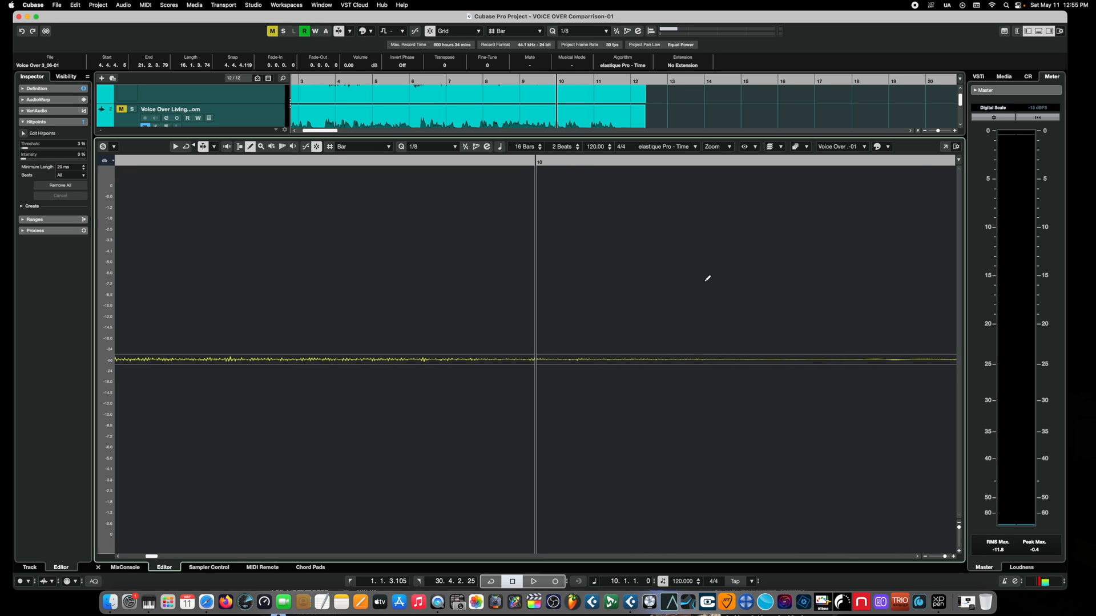
key("g")
key("g")
key("g")
key("g")
key("g")
key("g")
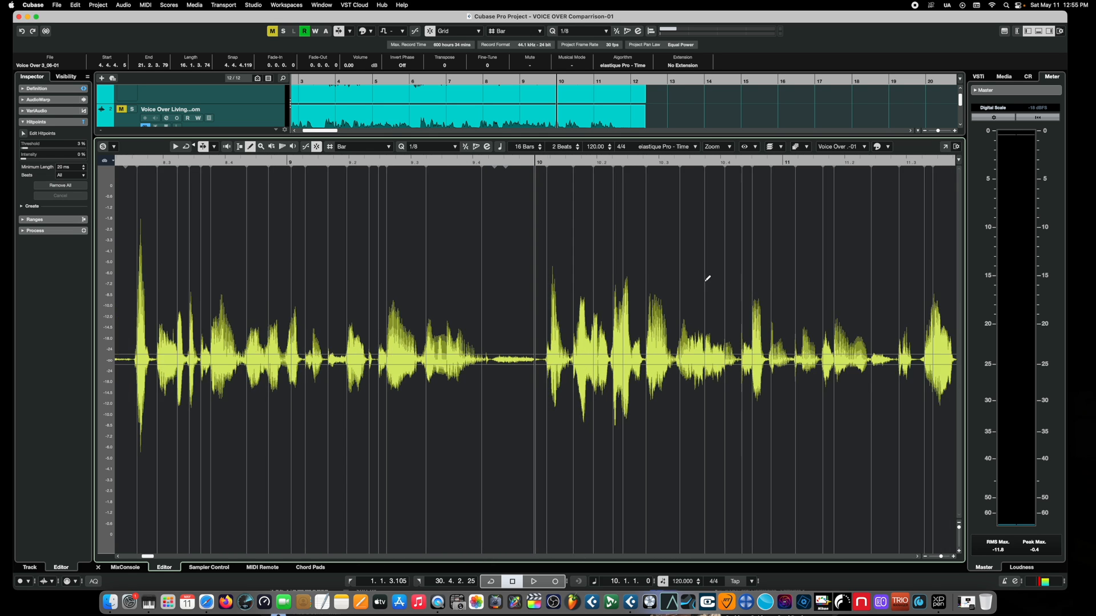
left_click(297, 165)
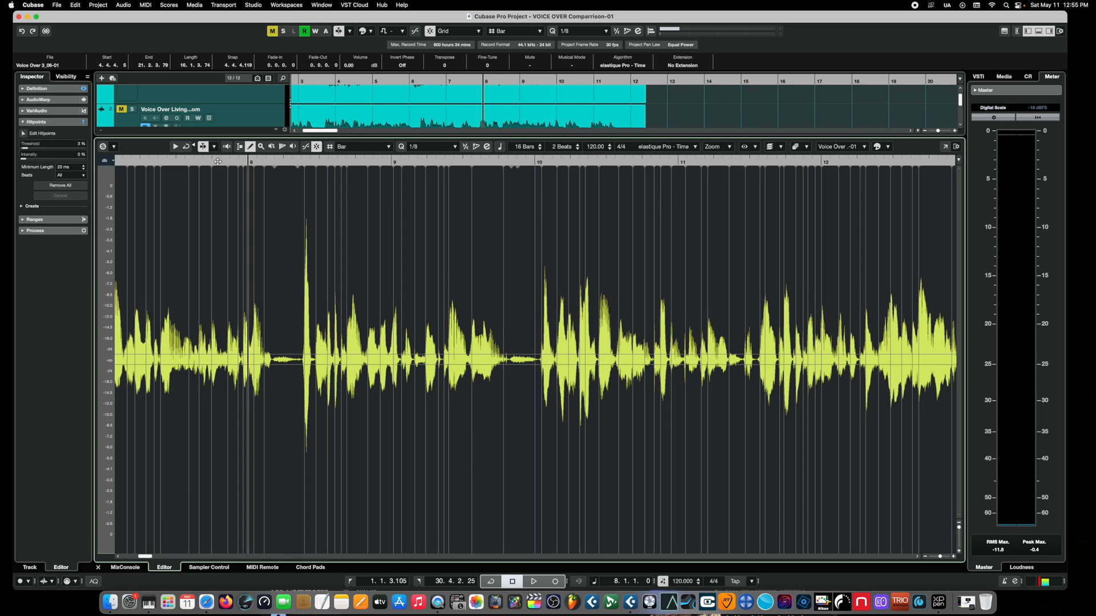
left_click(104, 148)
key("space")
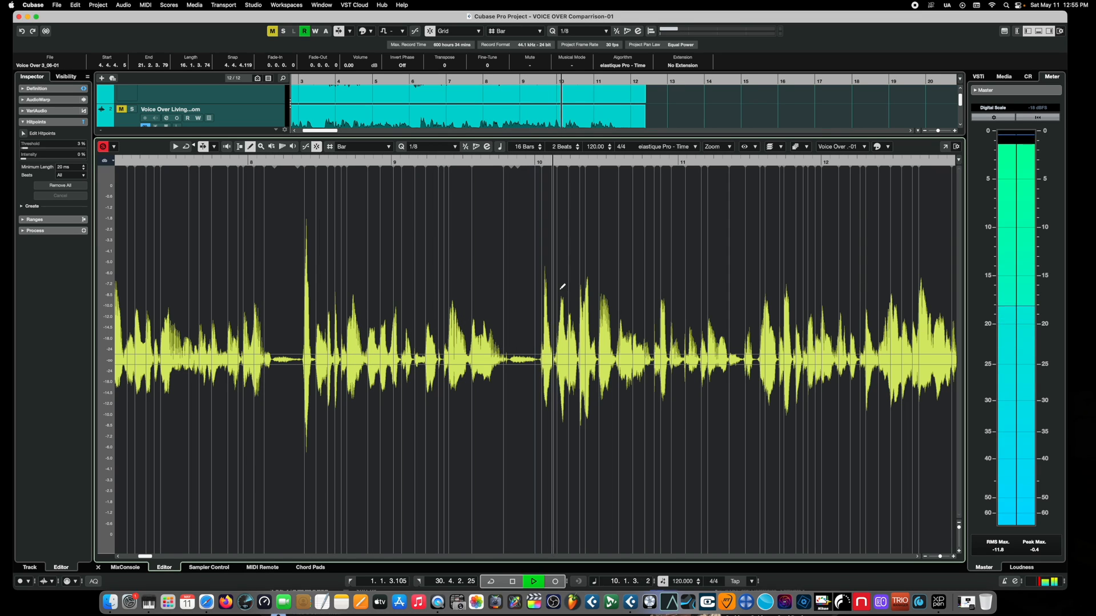
key("space")
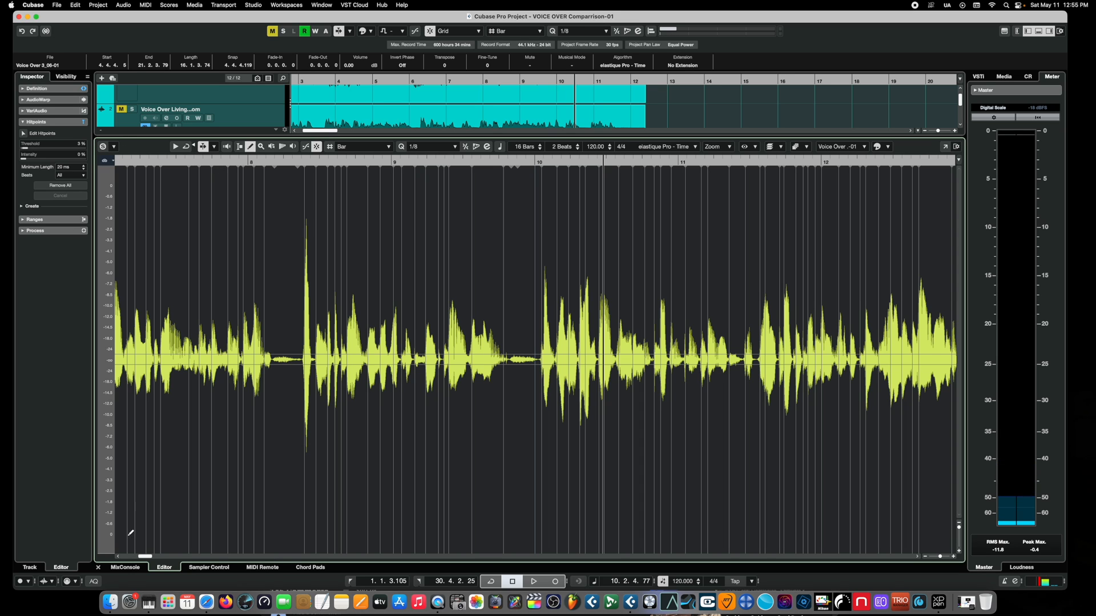
left_click(98, 568)
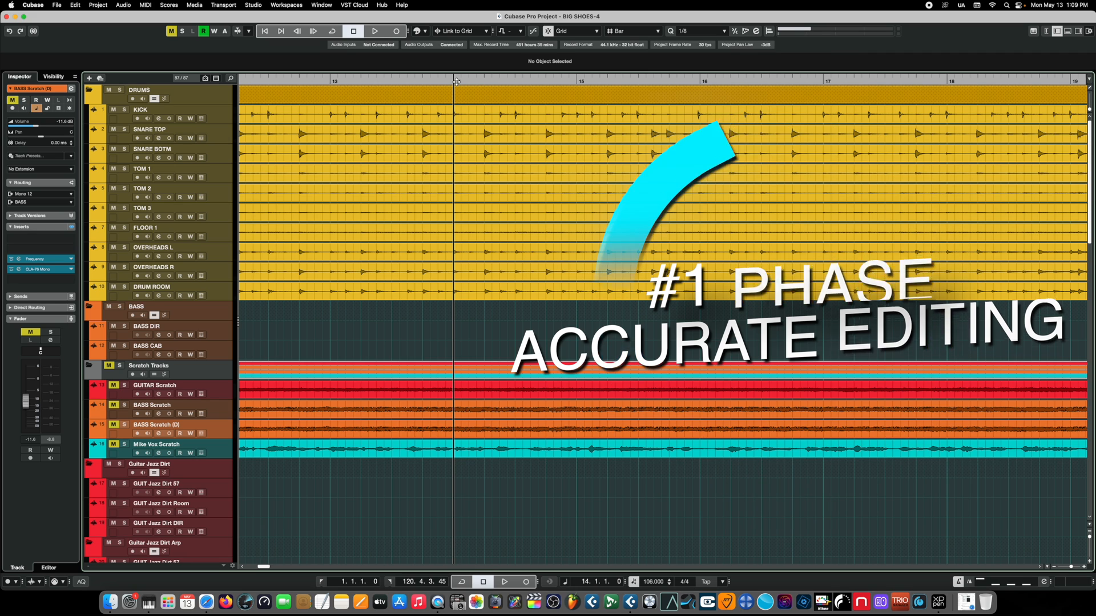
- Play the drum tracks of the BIG SHOES-4 project from bar 14 several times to hear the timing of the fill before bar 16
key("space")
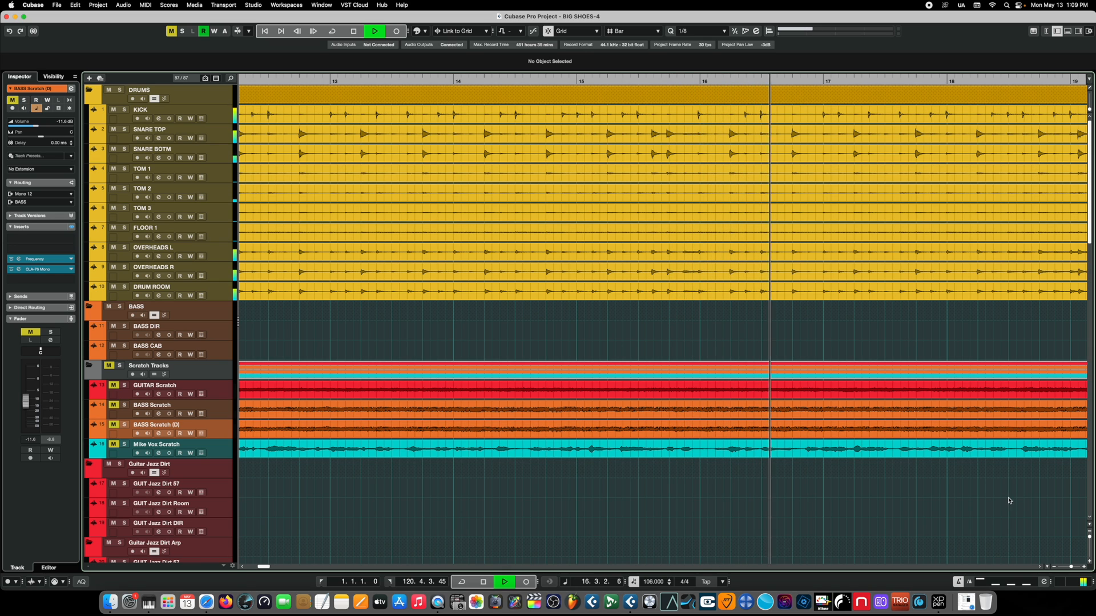
key("space")
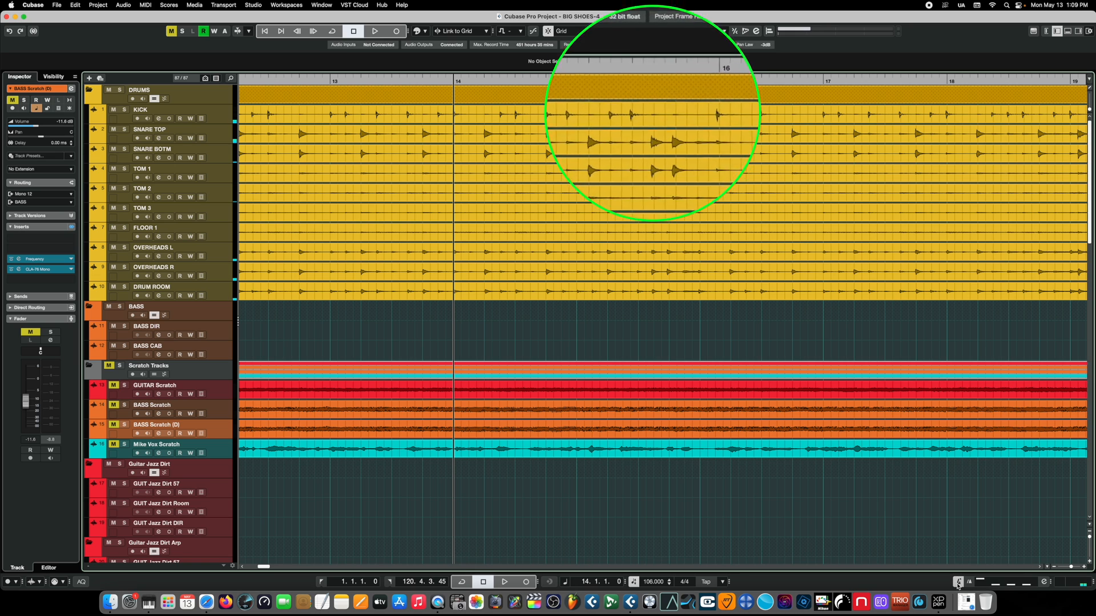
key("space")
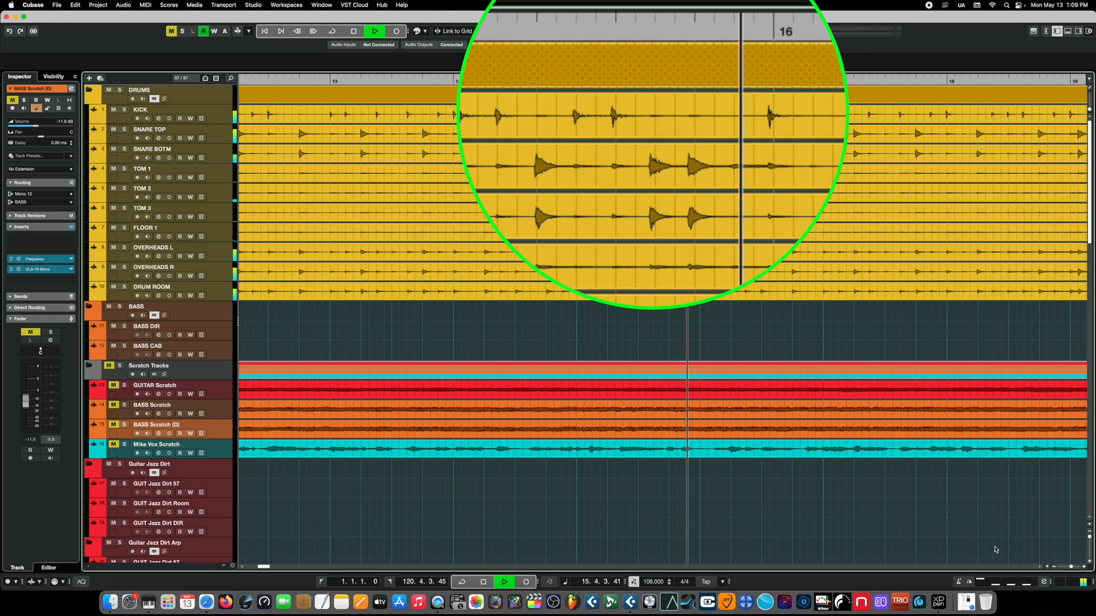
key("space")
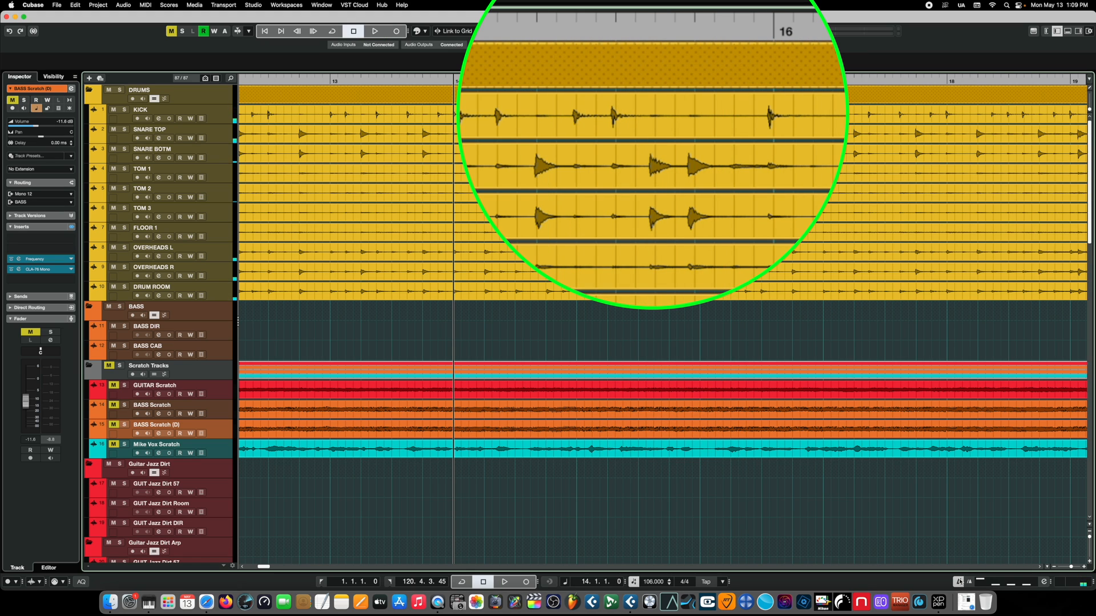
key("space")
key("space")
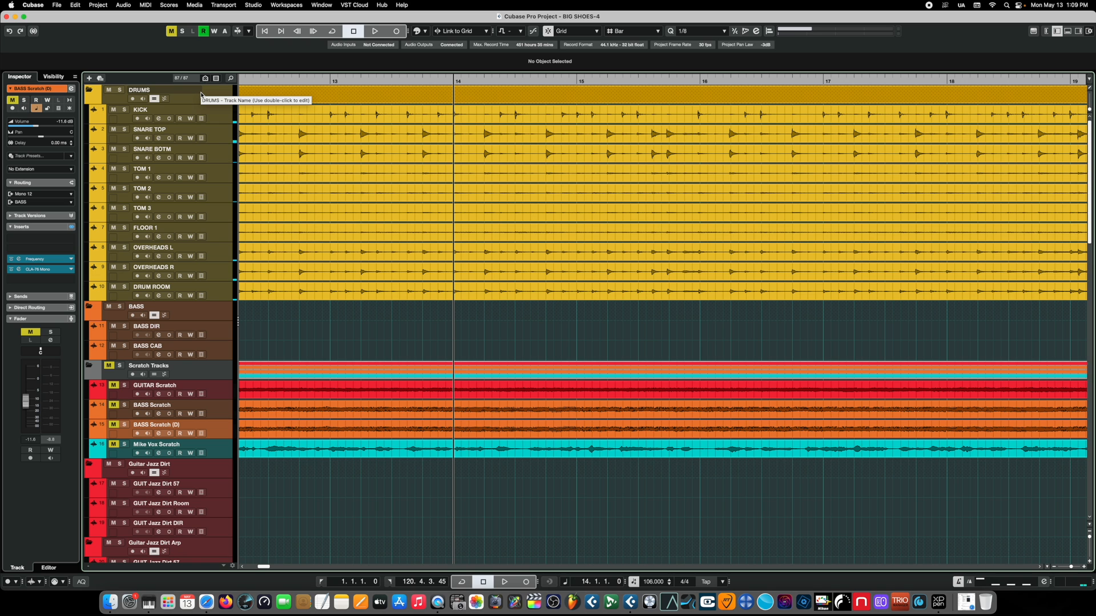
- Enable Phase-Coherent AudioWarp on the DRUMS folder together with Group Editing
left_click(31, 100)
left_click(29, 100)
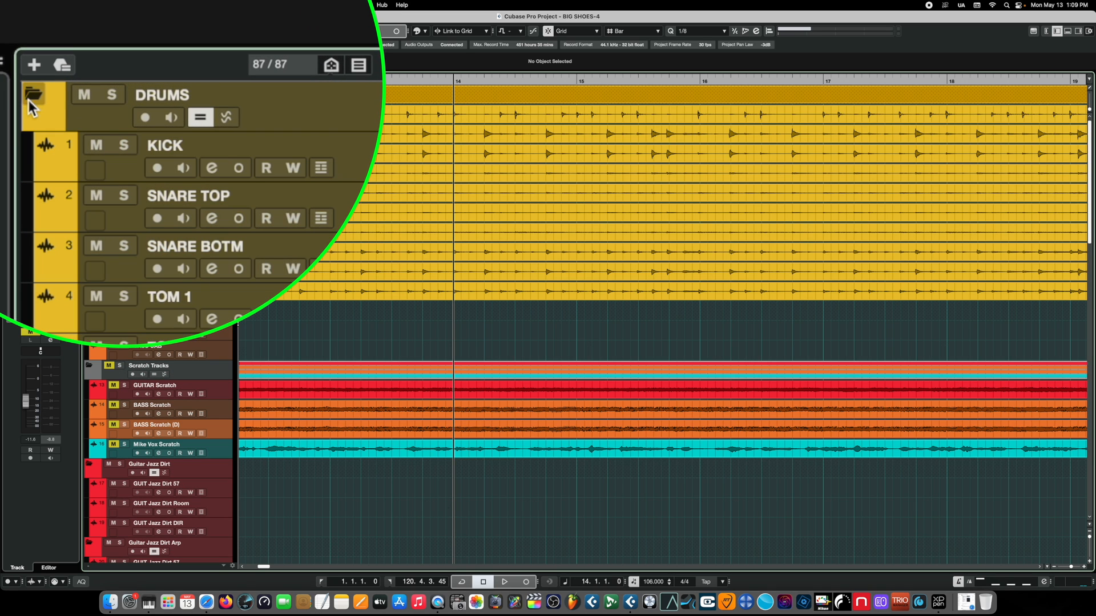
left_click(199, 117)
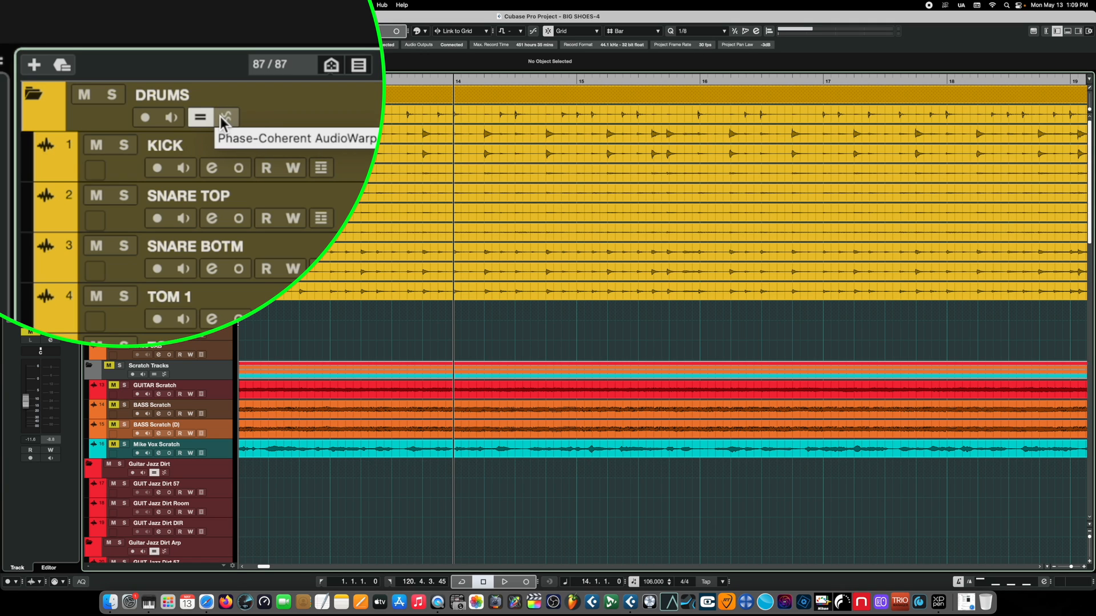
left_click(220, 118)
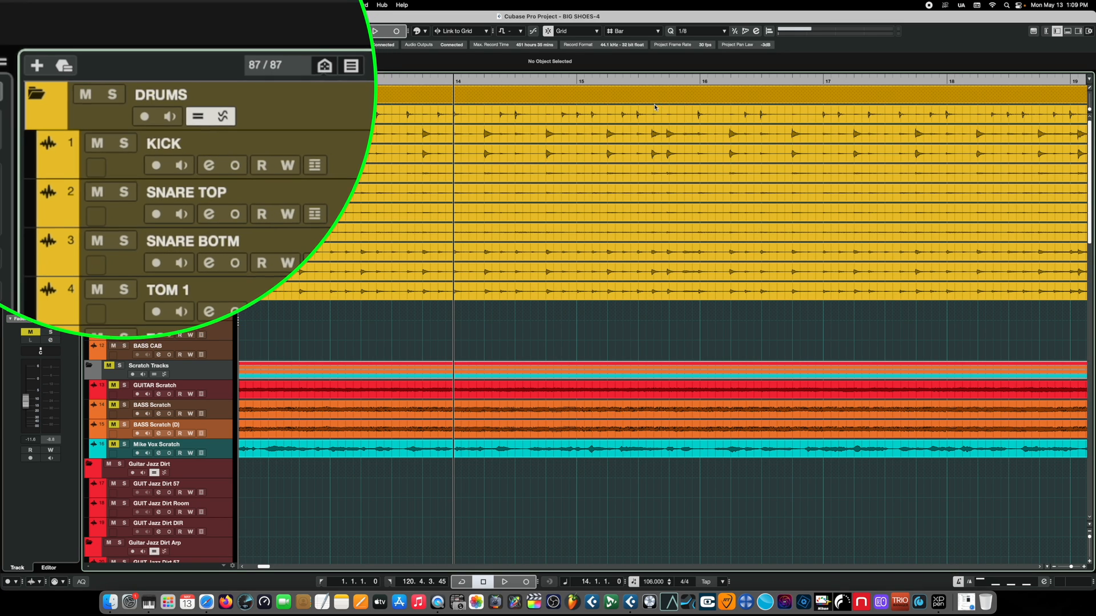
- Add warp markers with the Free Warp tool on the kick hits at bars 15 and 17 to anchor the section
right_click(640, 144)
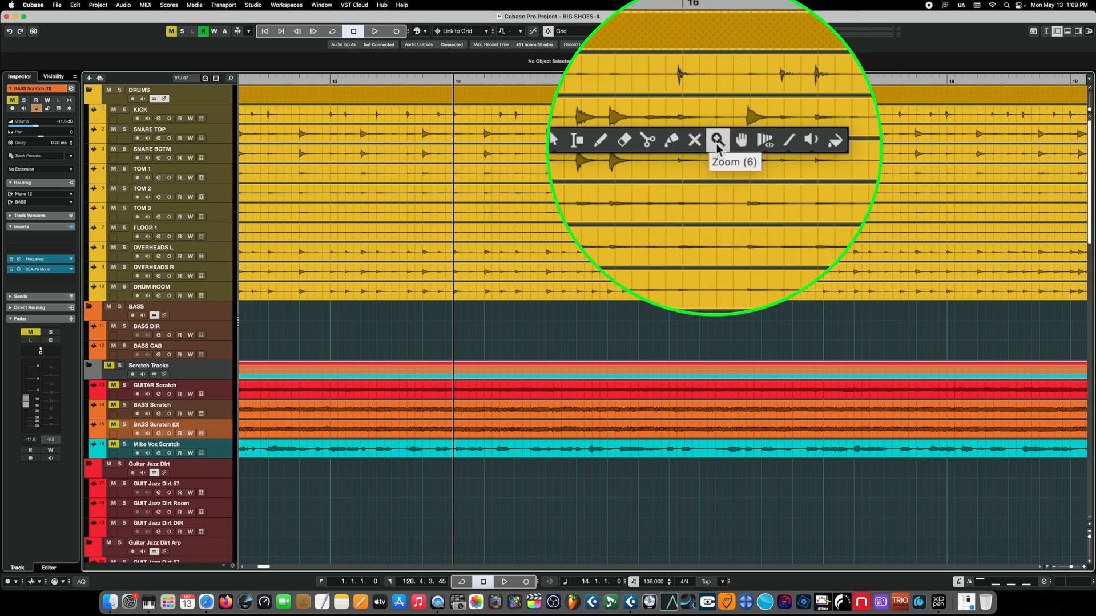
left_click(766, 147)
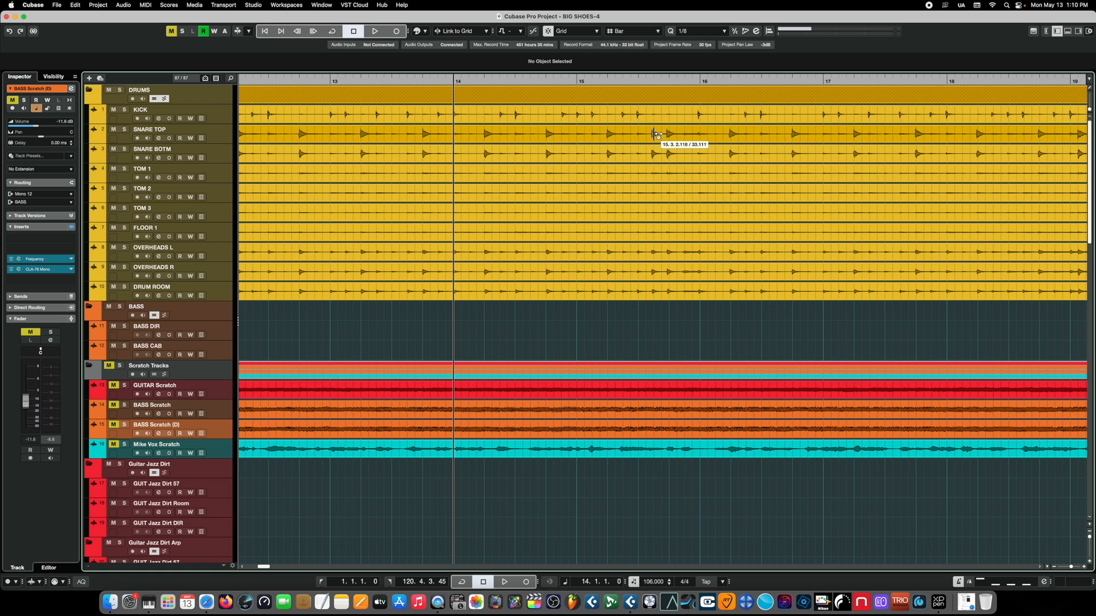
left_click(578, 114)
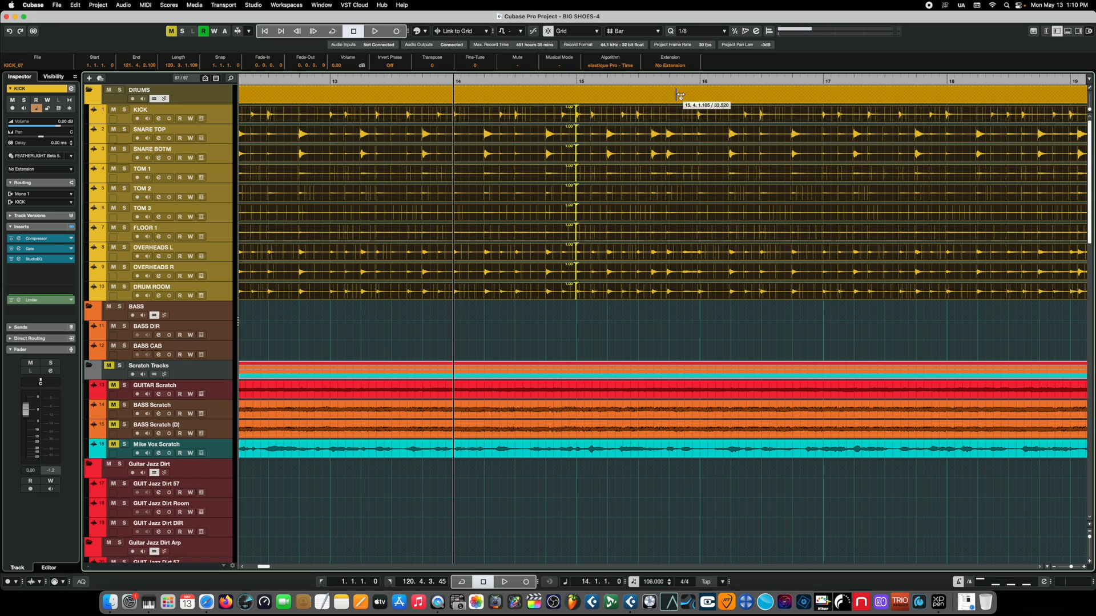
left_click(822, 112)
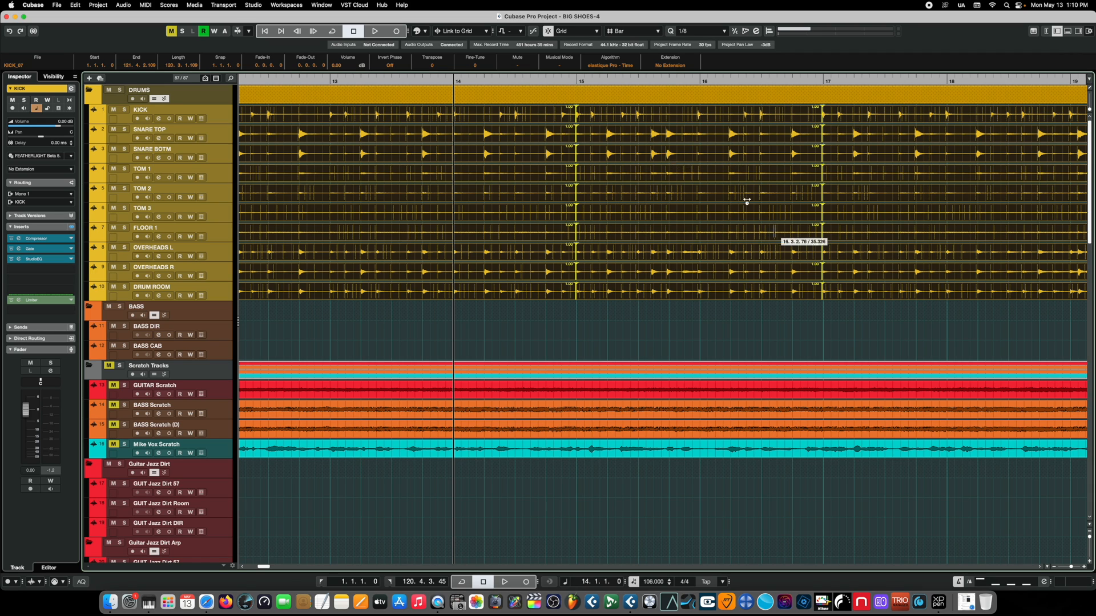
- Add warp markers on the kick and snare hits of the fill, from the middle of bar 15 to beat 2 of bar 16
scroll(628, 117, "up", 3)
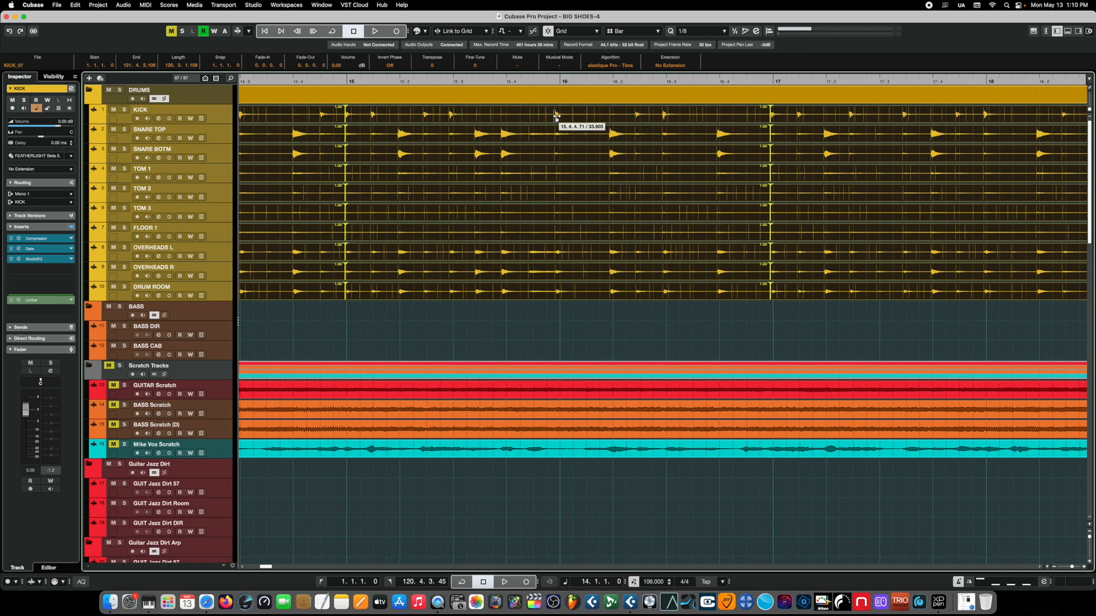
left_click(609, 133)
left_click(502, 134)
left_click(476, 134)
left_click(450, 117)
left_click(423, 117)
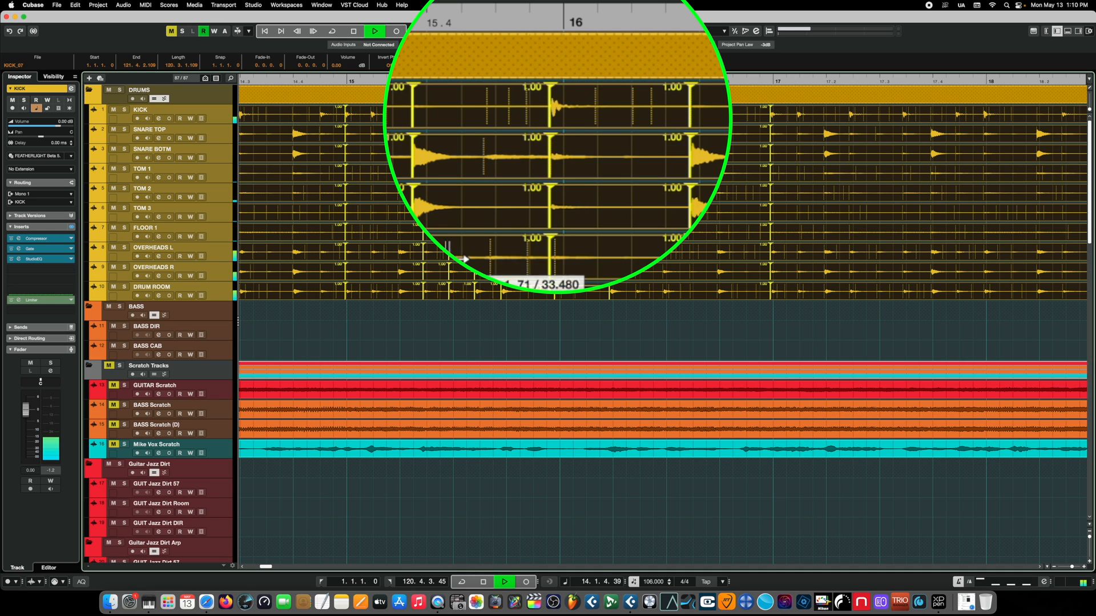
- Play the drums from bar 15, and move the early kick's warp marker onto the start of bar 16
left_click(339, 79)
key("space")
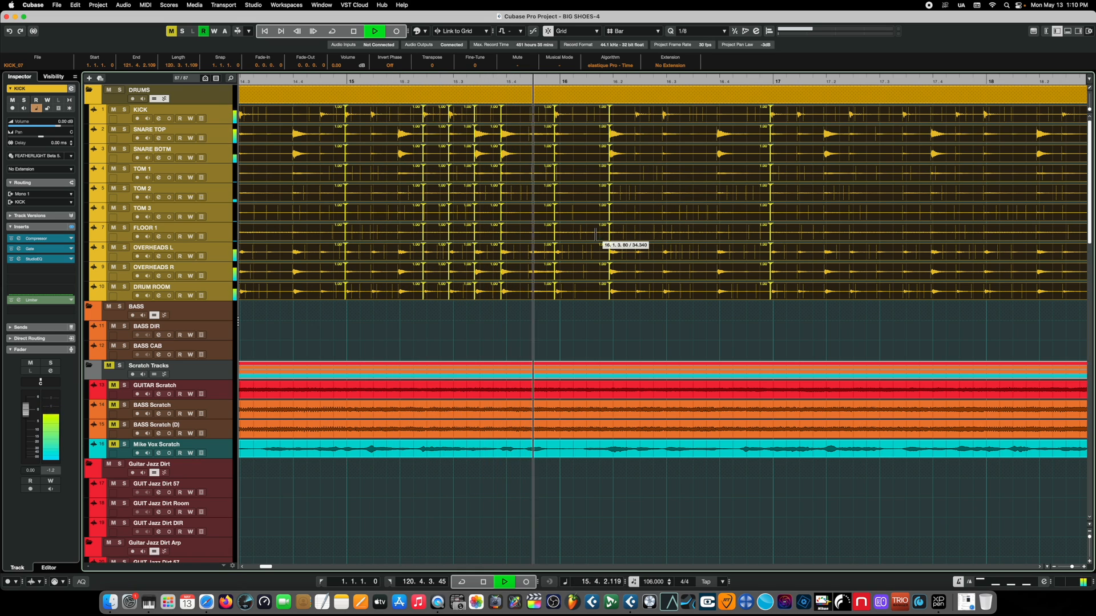
key("space")
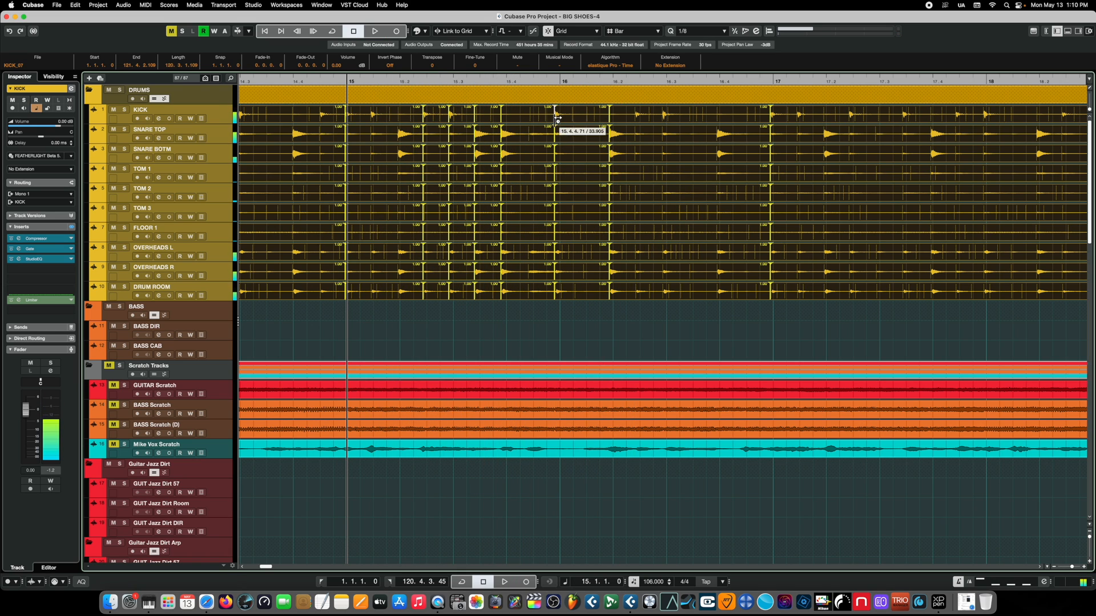
left_click_drag(560, 119, 562, 120)
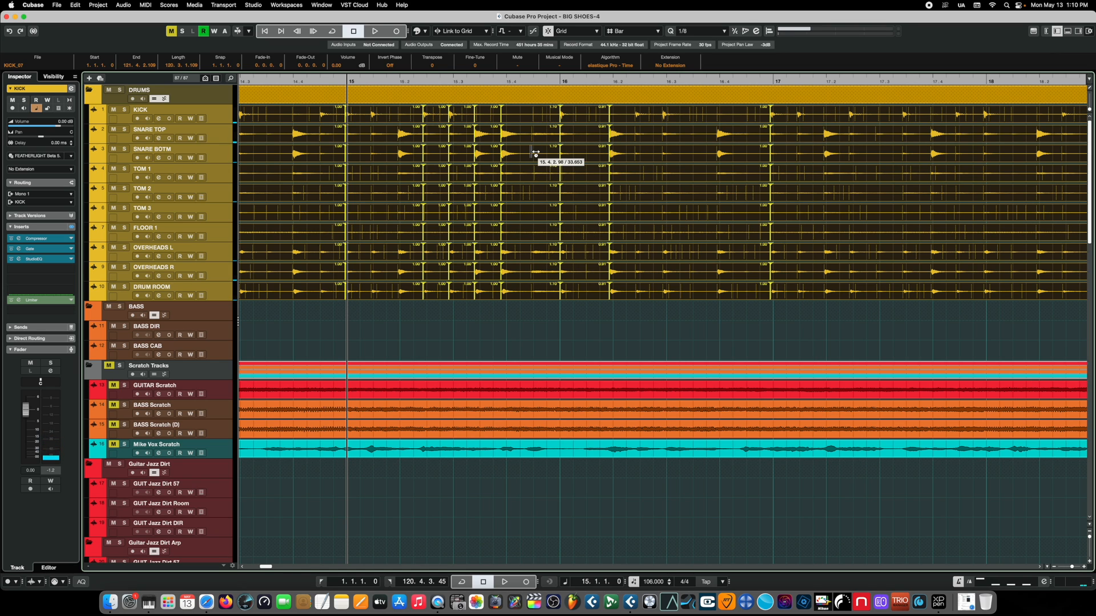
- Play the fill from bar 15, and move the warp markers of its two snare hits around beats 3 and 4 slightly later
key("space")
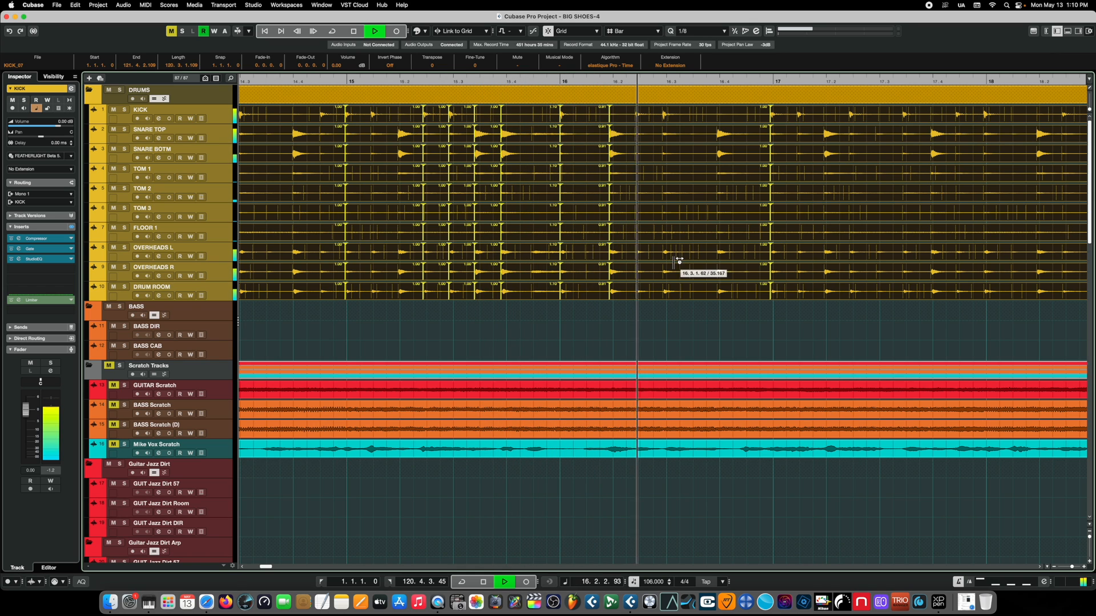
key("space")
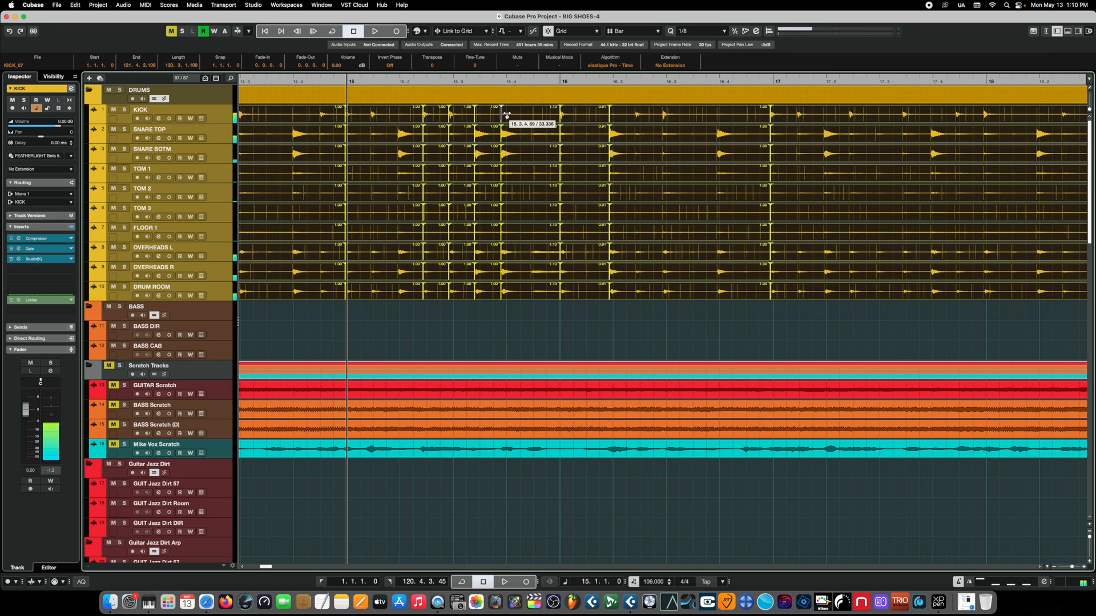
left_click_drag(506, 115, 481, 116)
key("space")
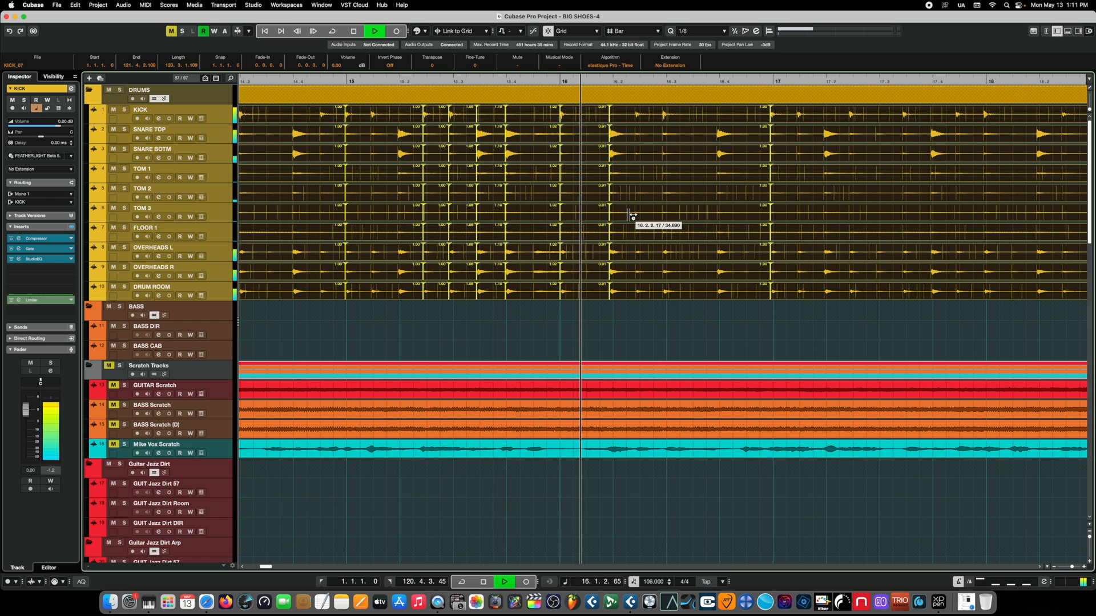
key("space")
- Move the warp marker of the early kick just before beat 3 of bar 15 slightly later, checking the fill by playback
key("space")
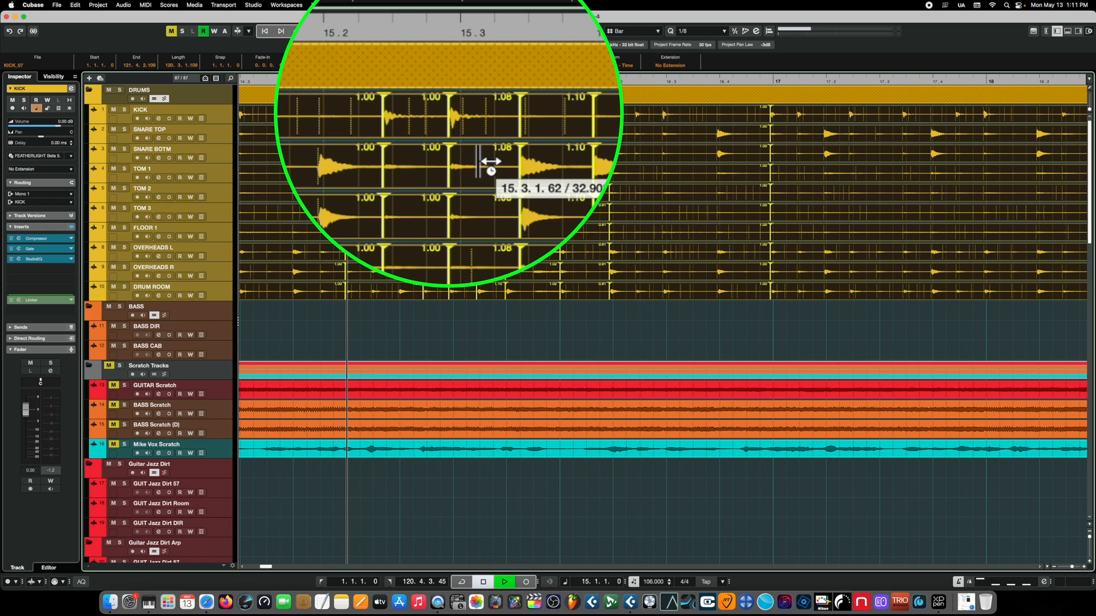
key("space")
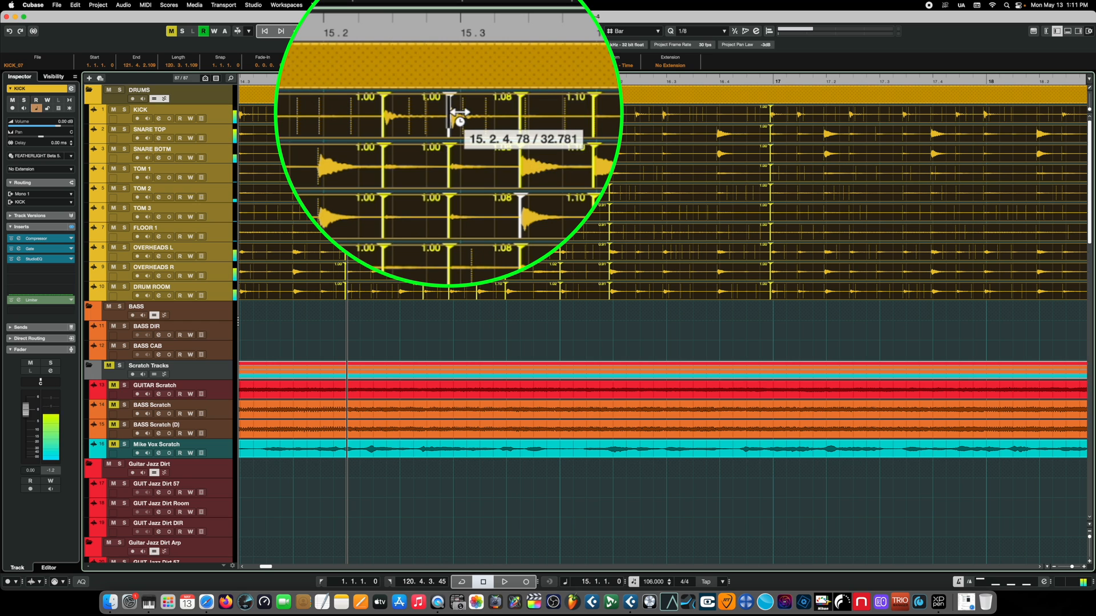
left_click_drag(449, 114, 453, 115)
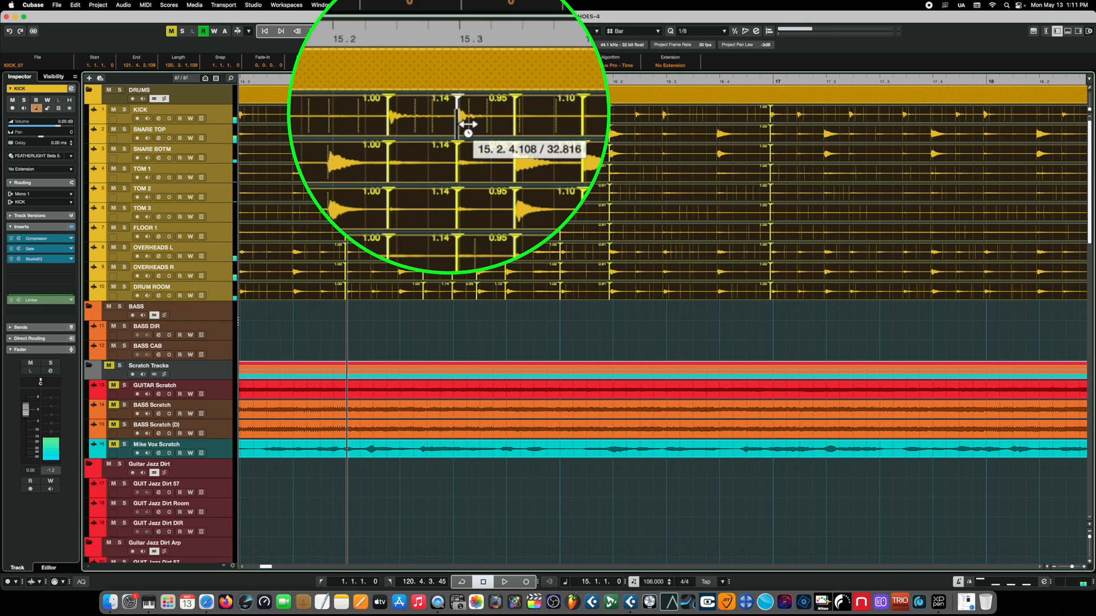
key("space")
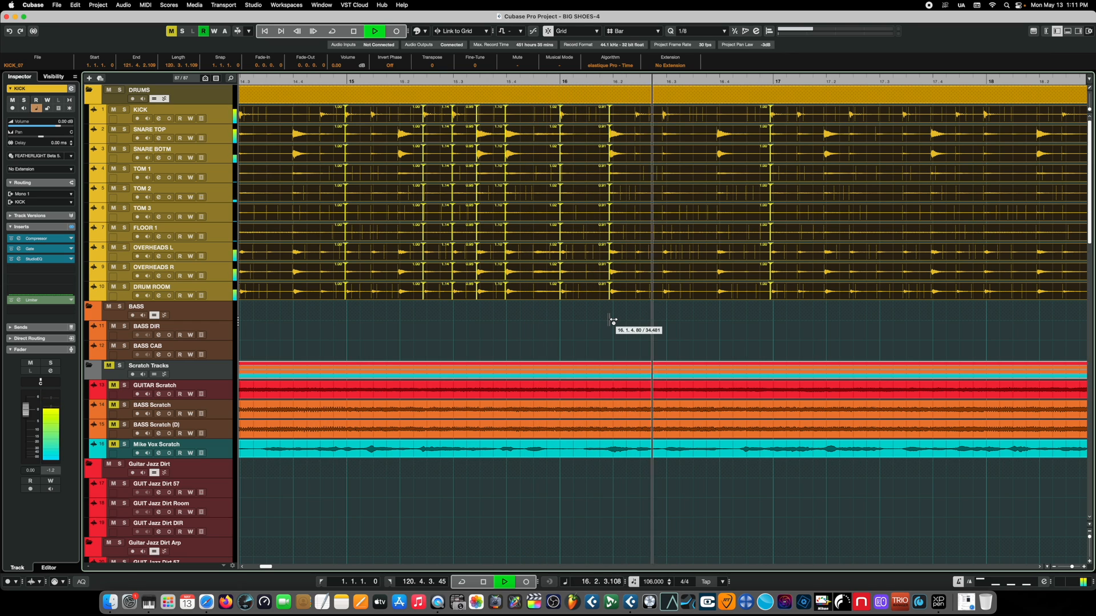
key("space")
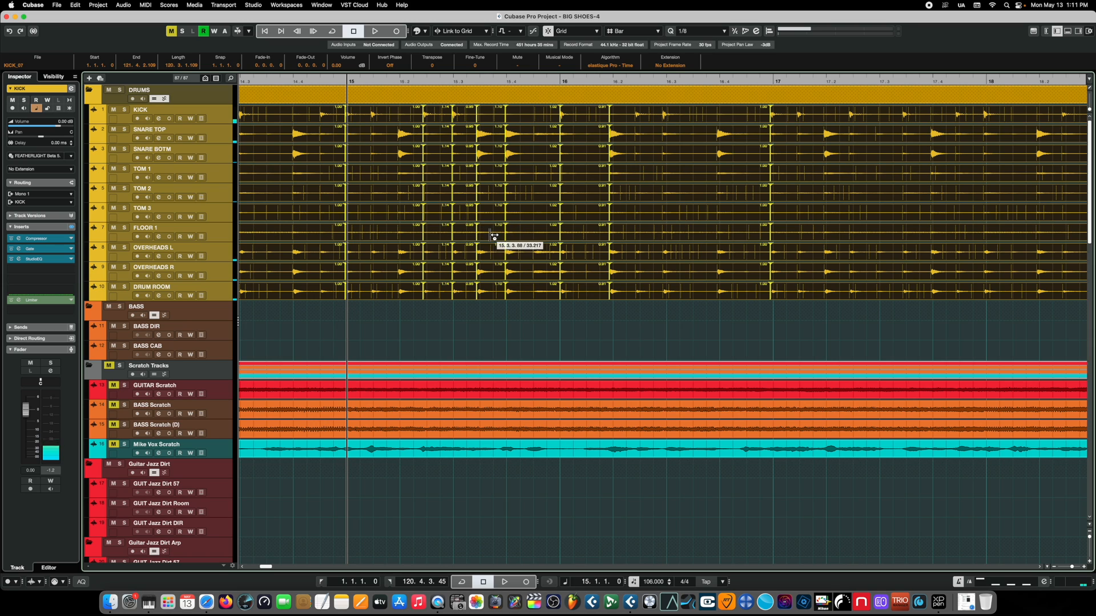
- Switch from Free Warp back to the Object Selection tool and deselect all the drum events
right_click(620, 328)
left_click(620, 328)
left_click(560, 330)
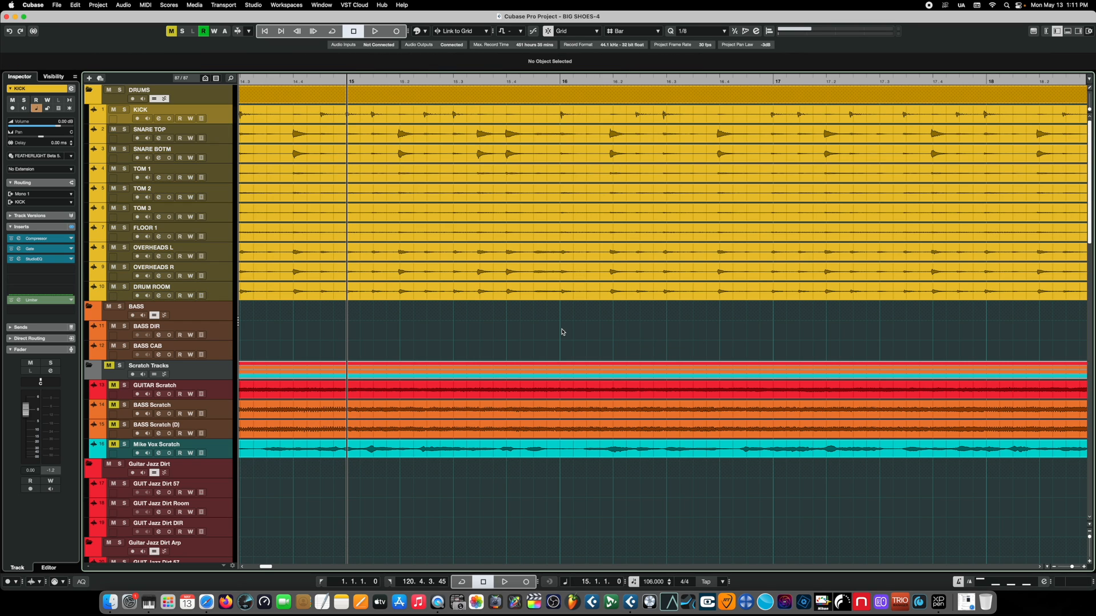